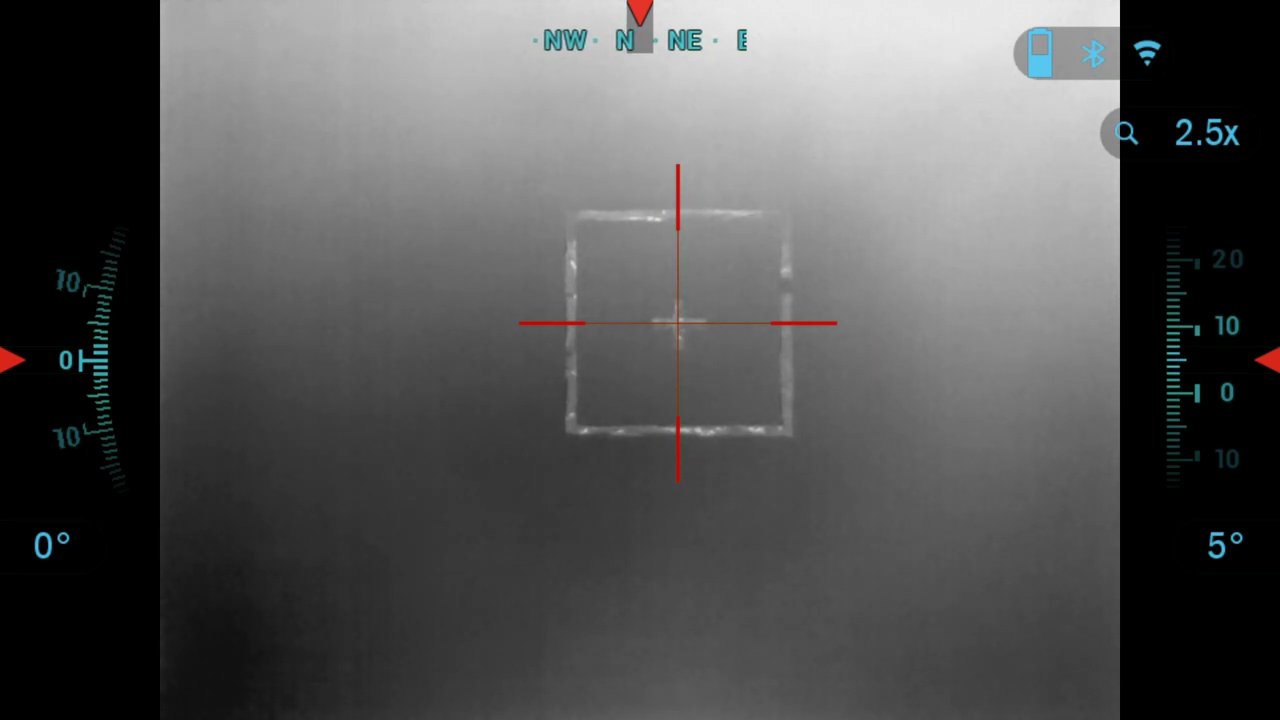
Open the system settings from the shortcut menu and go to the Contrast option in the thermal category.
{"action": "key", "text": "Return"}
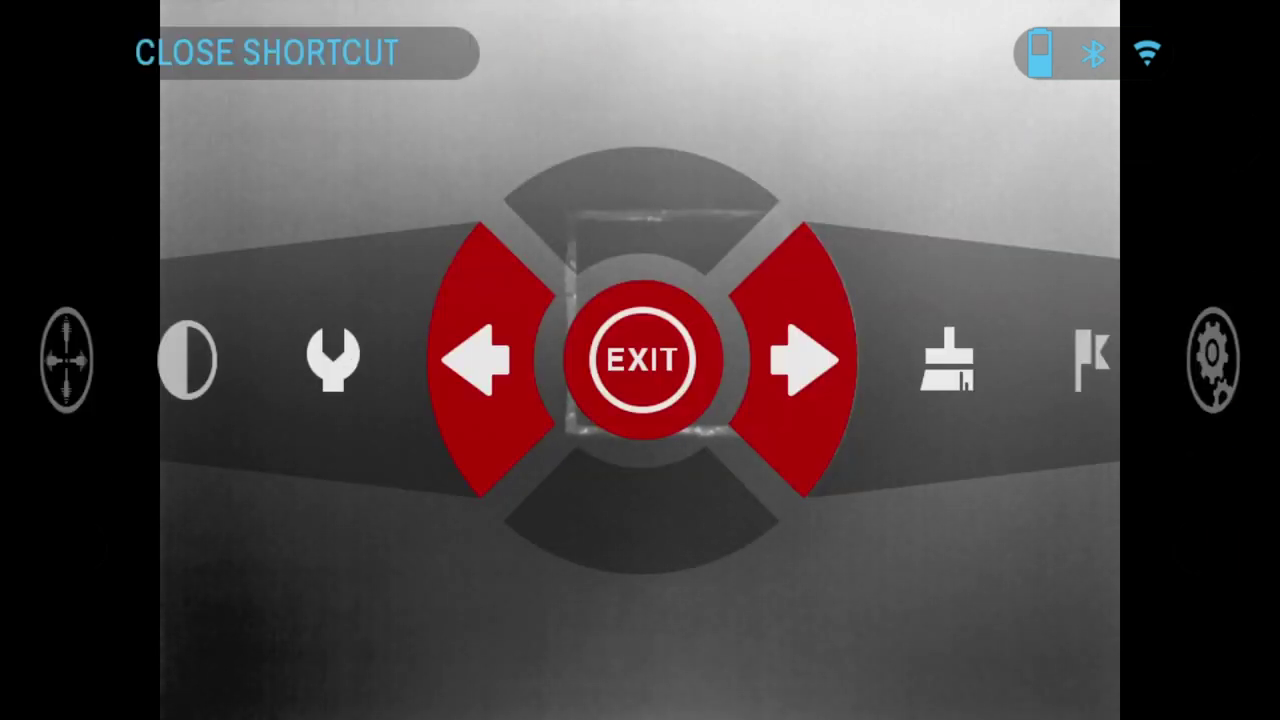
{"action": "key", "text": "Left"}
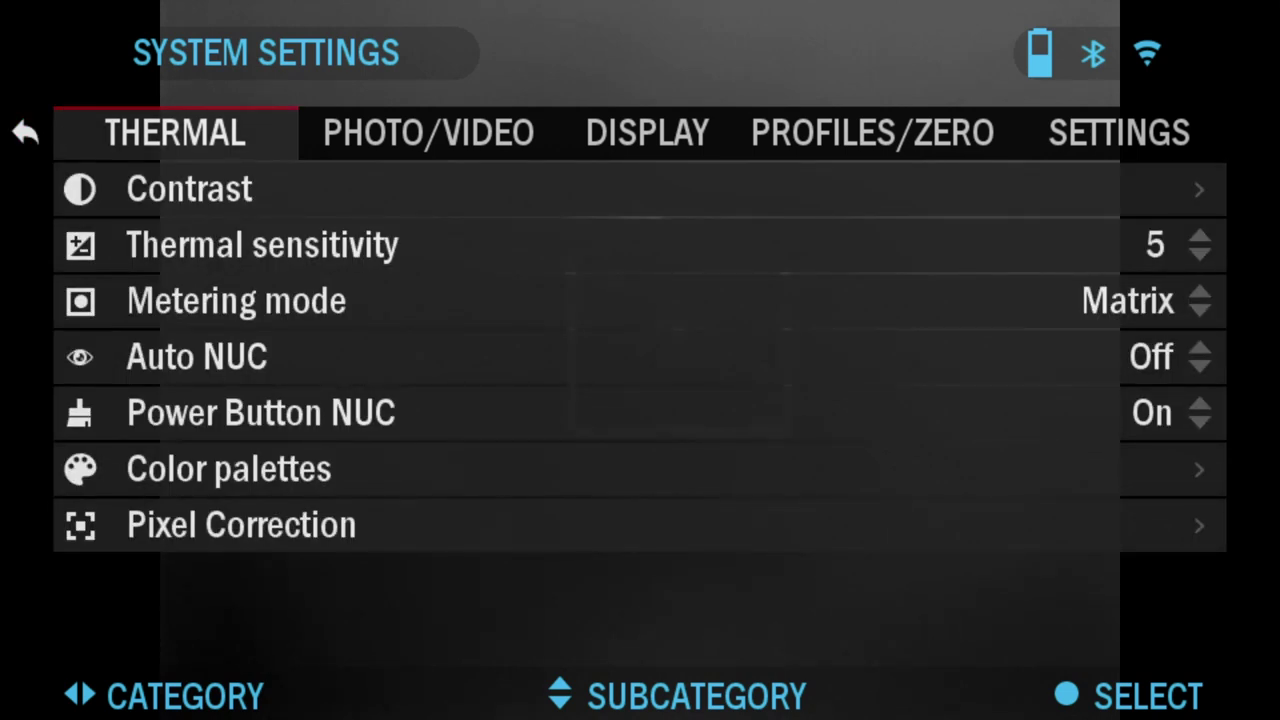
{"action": "key", "text": "Down"}
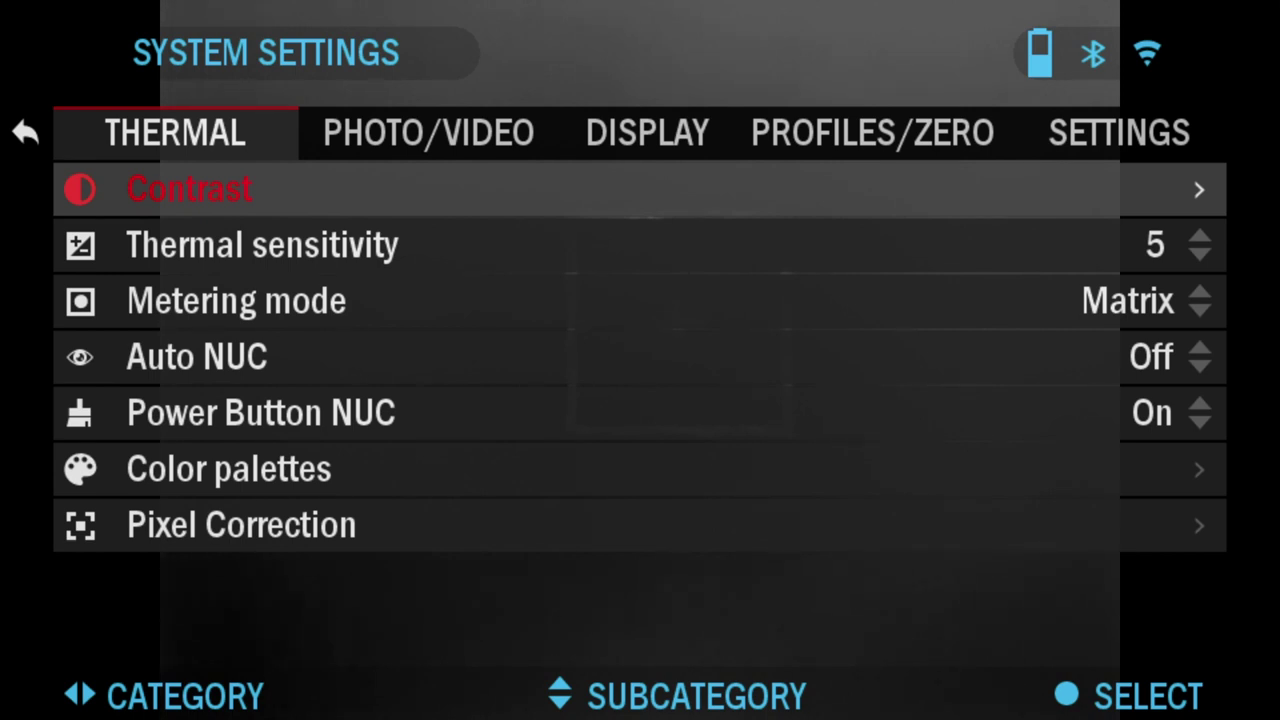
Preview the Medium and Low contrast levels on the live thermal image and accept High.
{"action": "key", "text": "Return"}
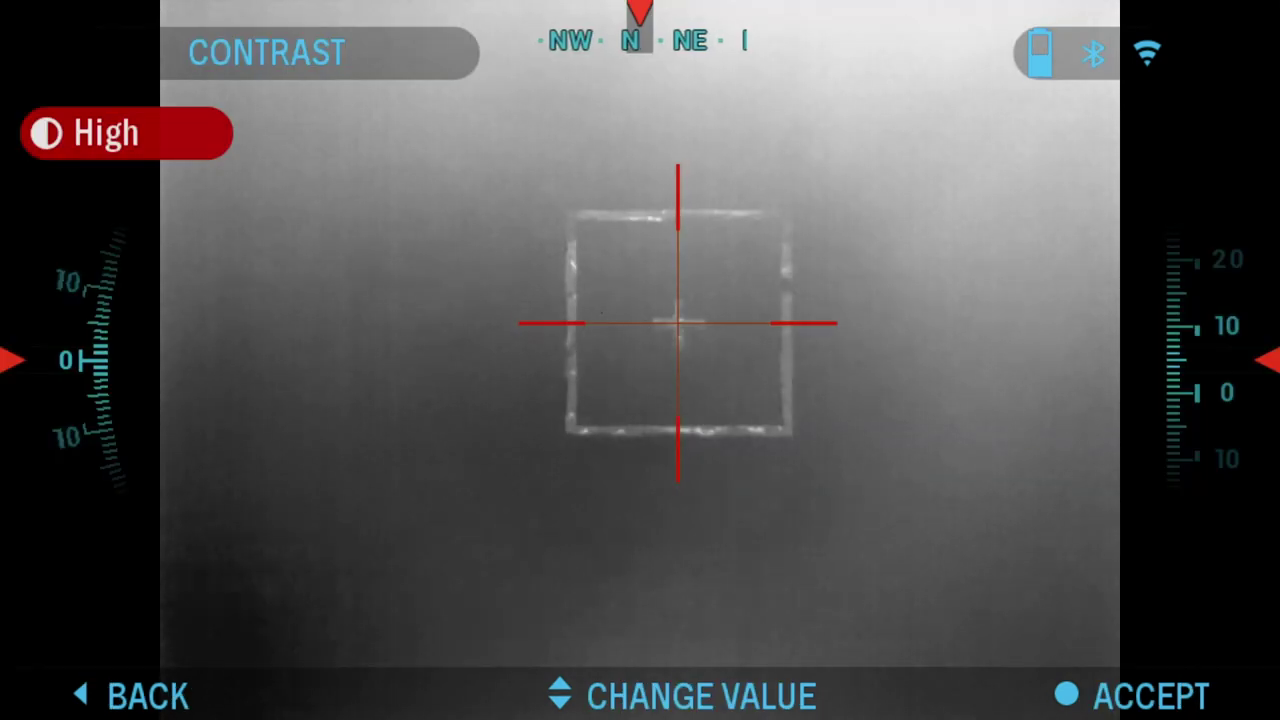
{"action": "key", "text": "Down"}
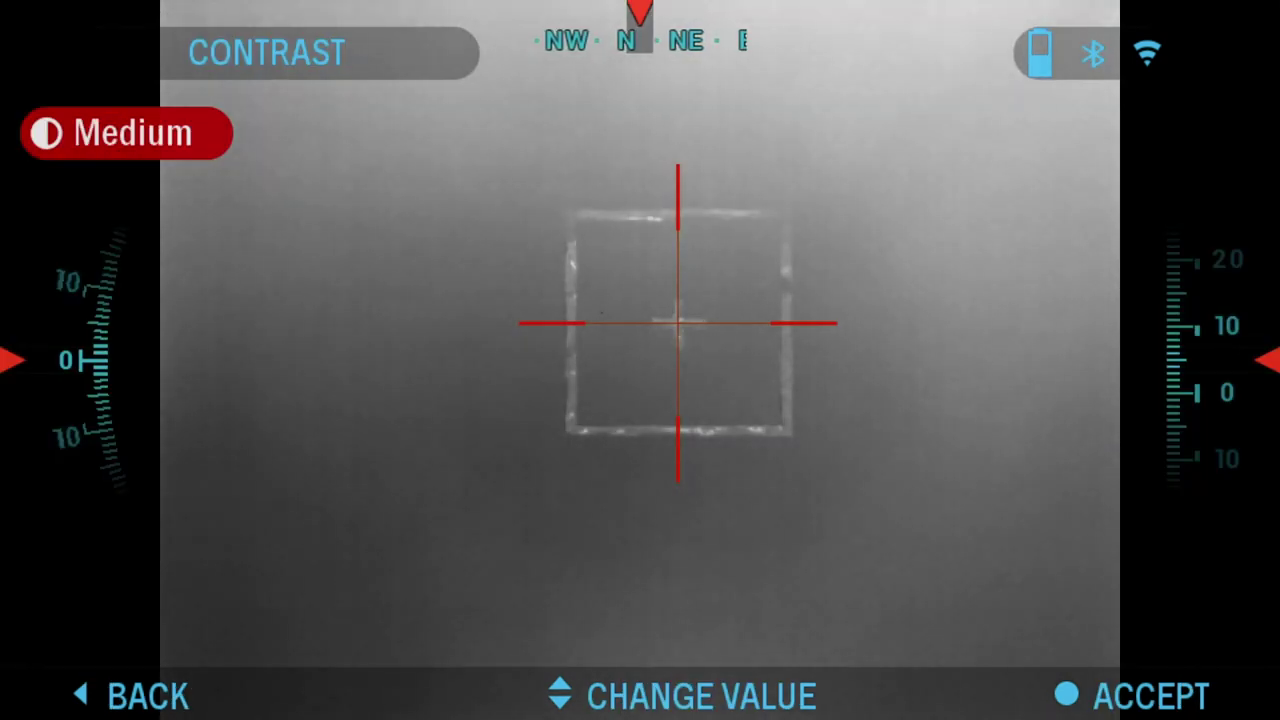
{"action": "key", "text": "Down"}
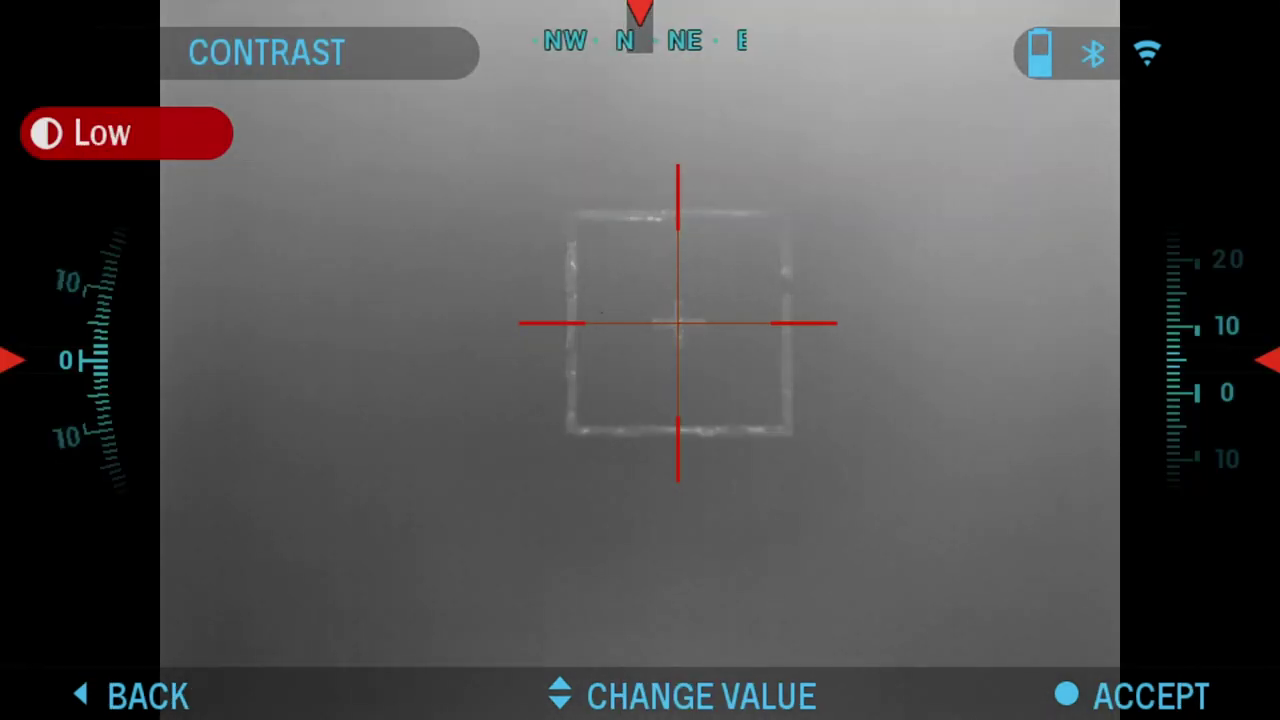
{"action": "key", "text": "Up"}
{"action": "key", "text": "Up"}
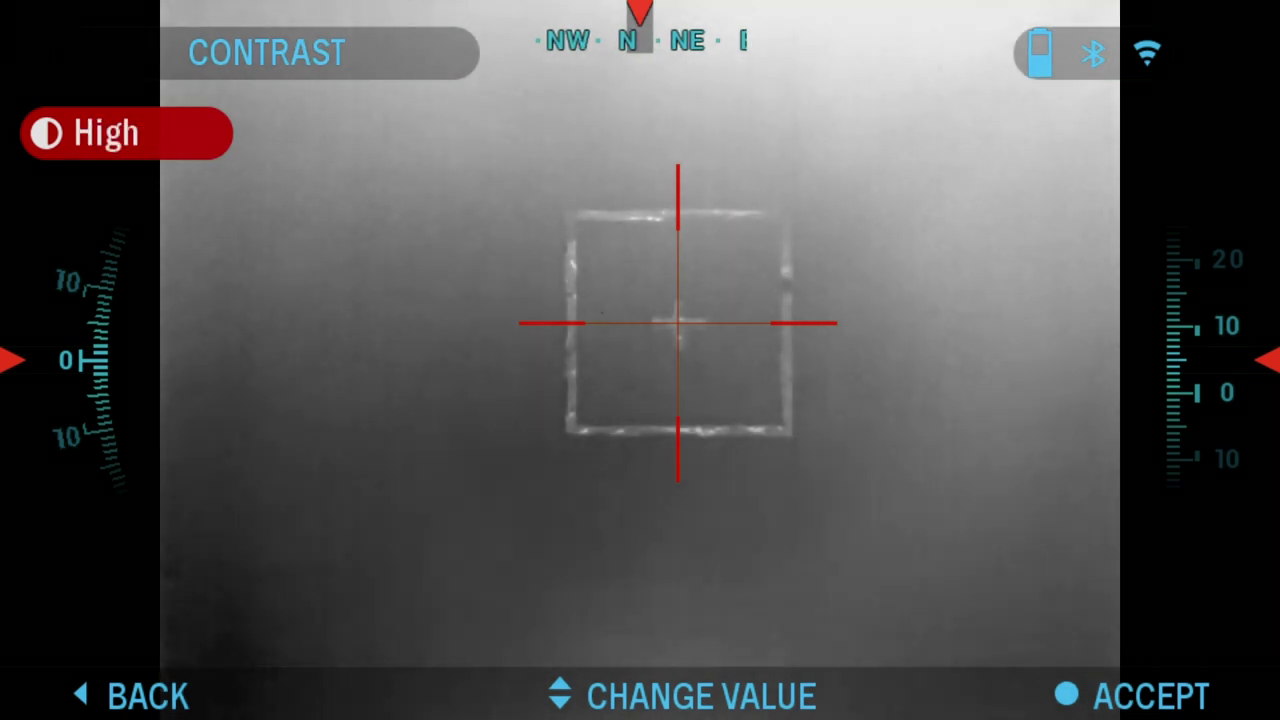
{"action": "key", "text": "Return"}
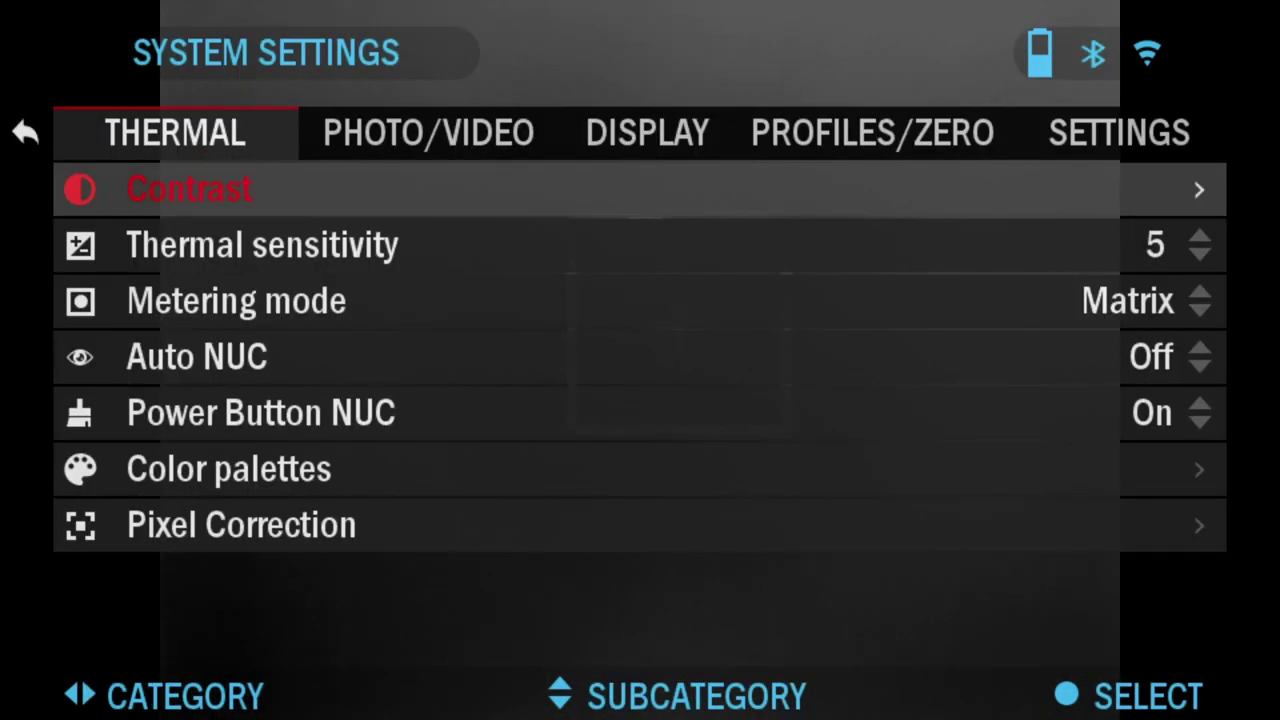
Try lowering the thermal sensitivity to 3 and accept it back at 5.
{"action": "key", "text": "Down"}
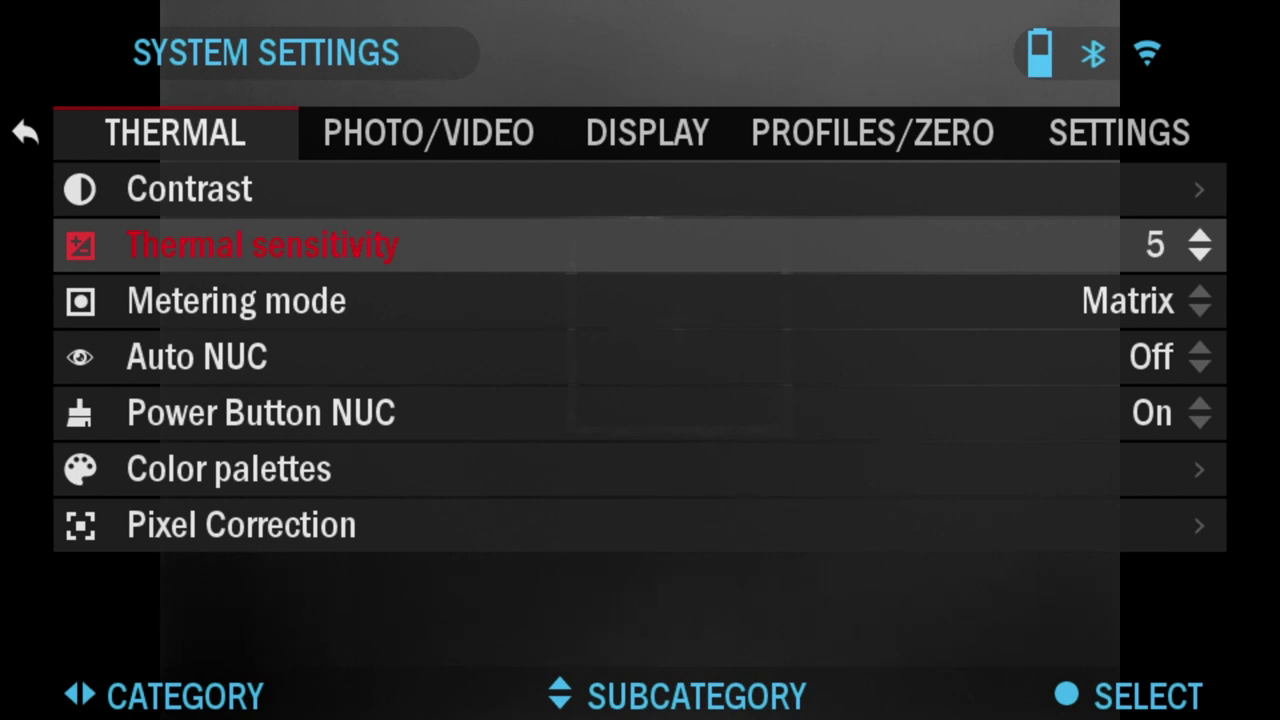
{"action": "key", "text": "Return"}
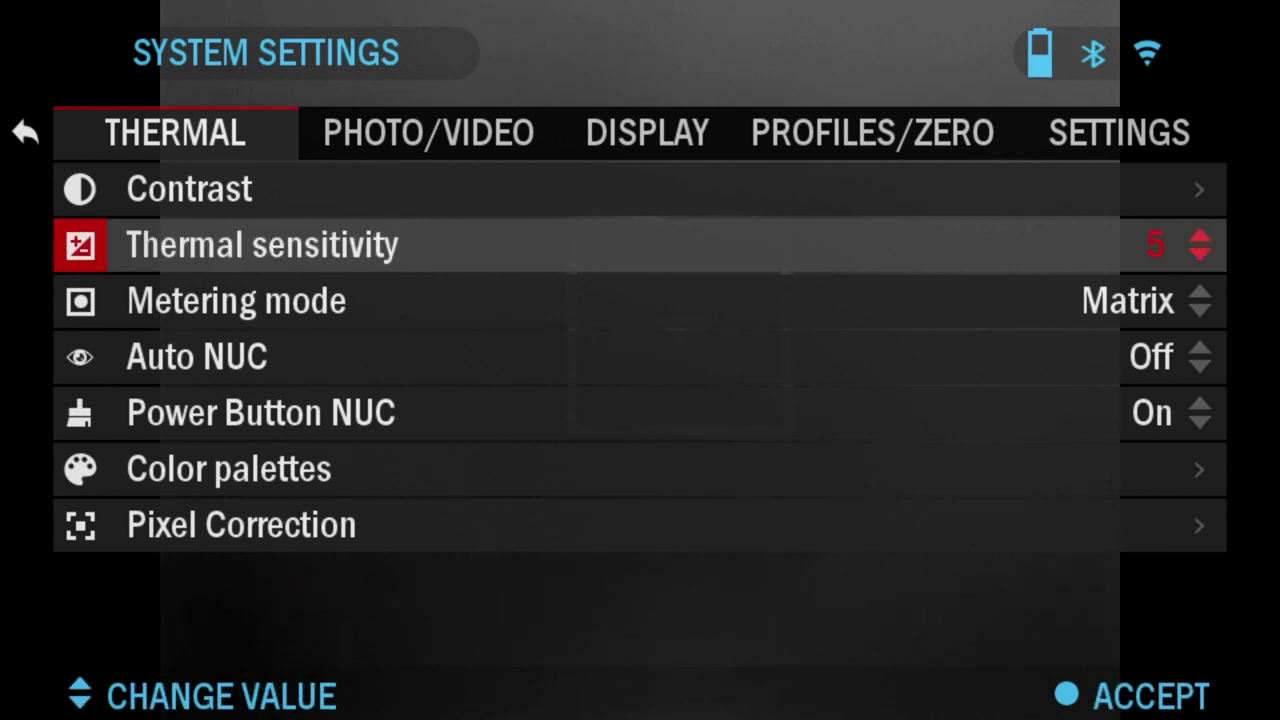
{"action": "key", "text": "Down"}
{"action": "key", "text": "Down"}
{"action": "key", "text": "Down"}
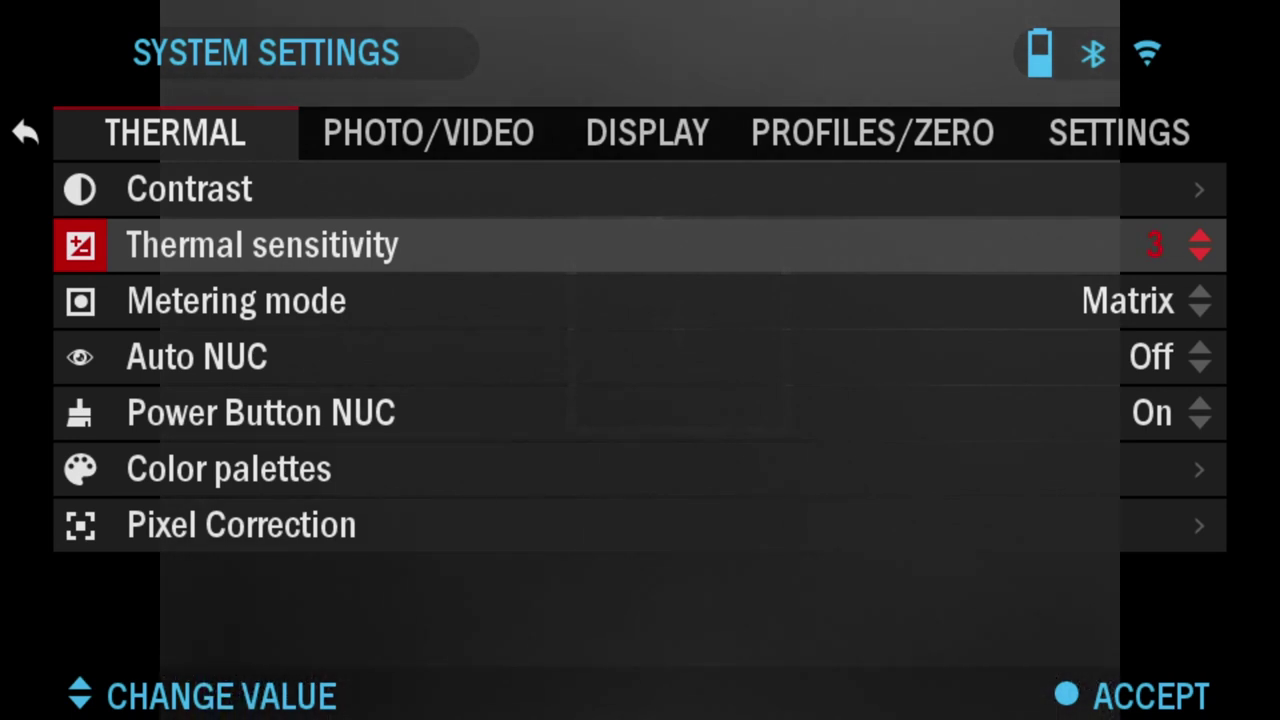
{"action": "key", "text": "Return"}
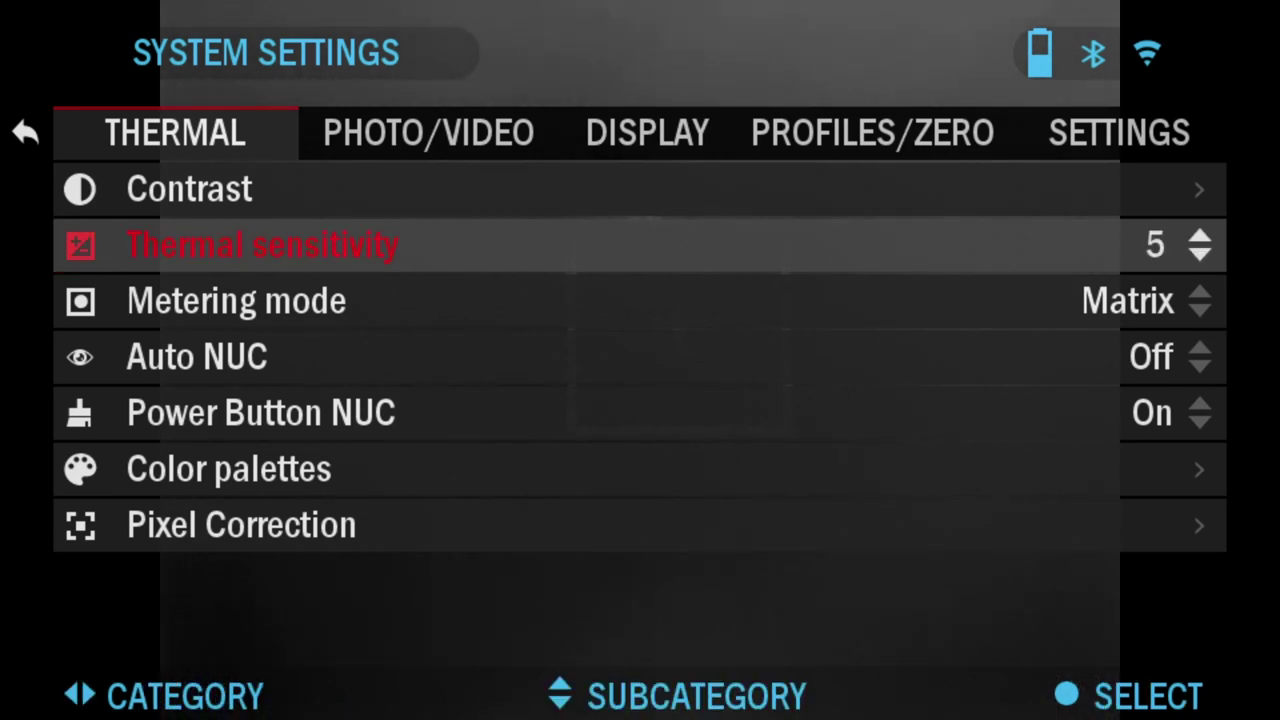
Review the Metering mode, Auto NUC and Power Button NUC options, keeping the metering mode at Matrix.
{"action": "key", "text": "Down"}
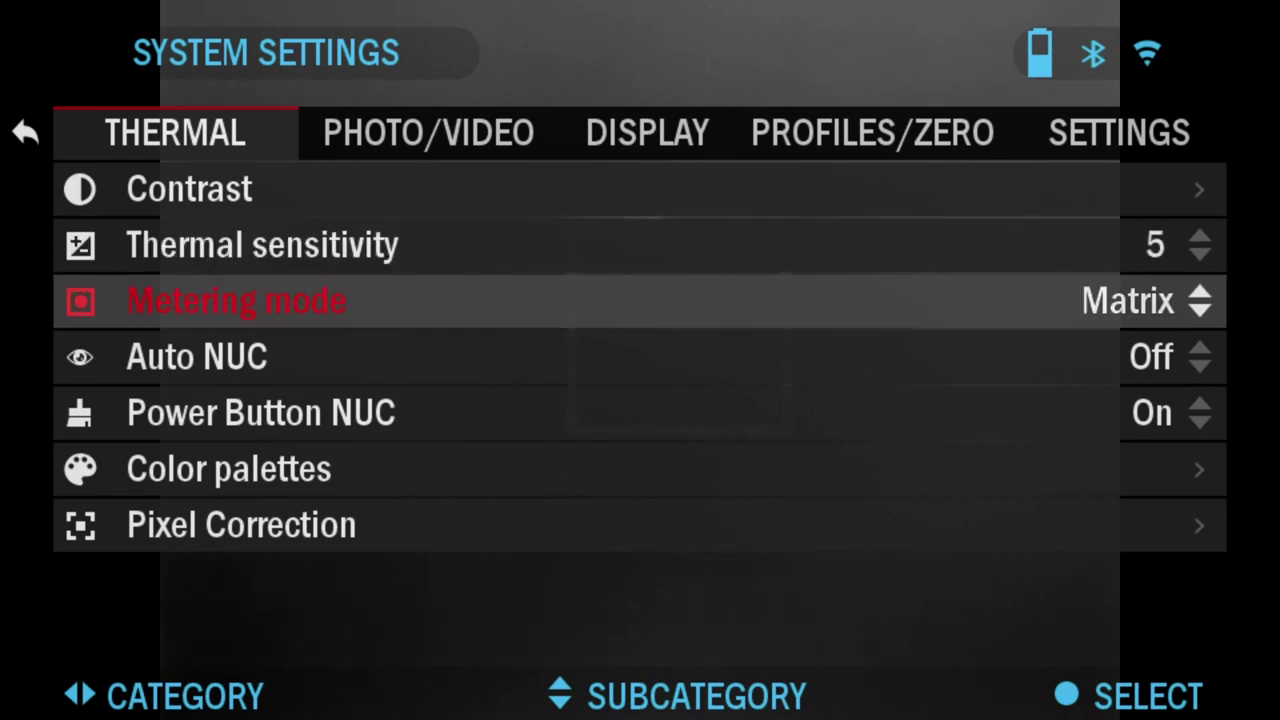
{"action": "key", "text": "Return"}
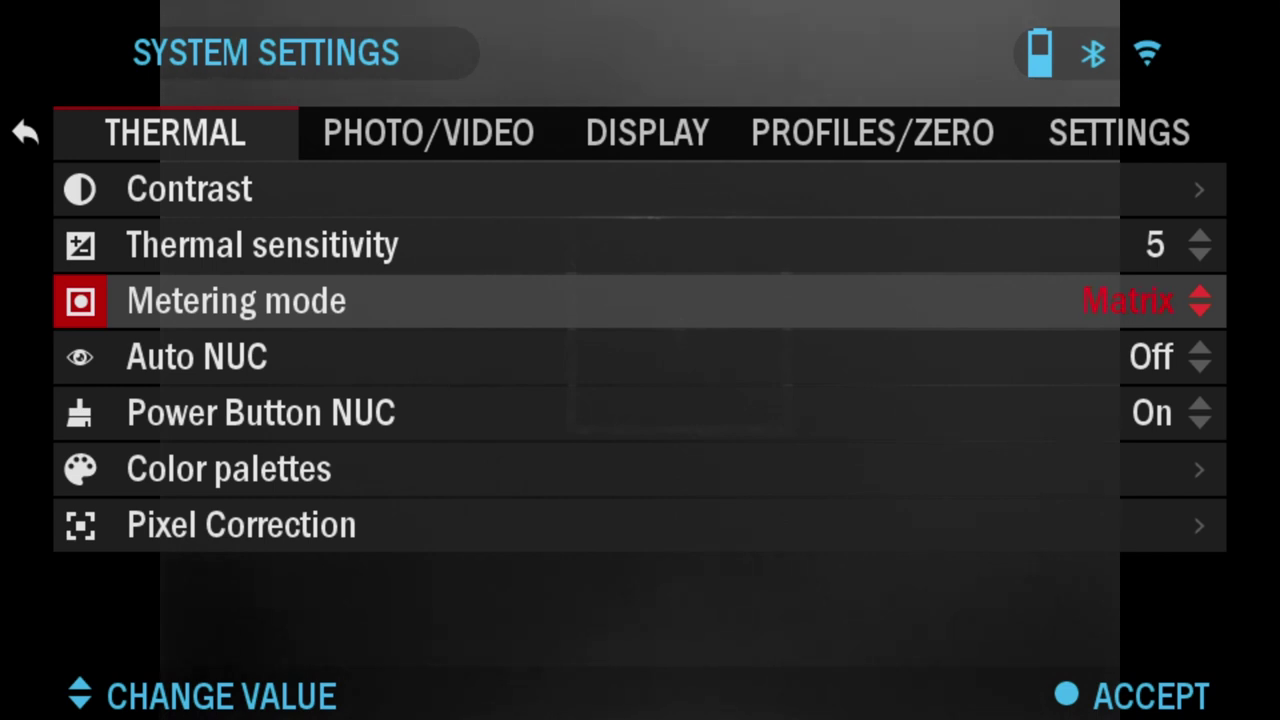
{"action": "key", "text": "Return"}
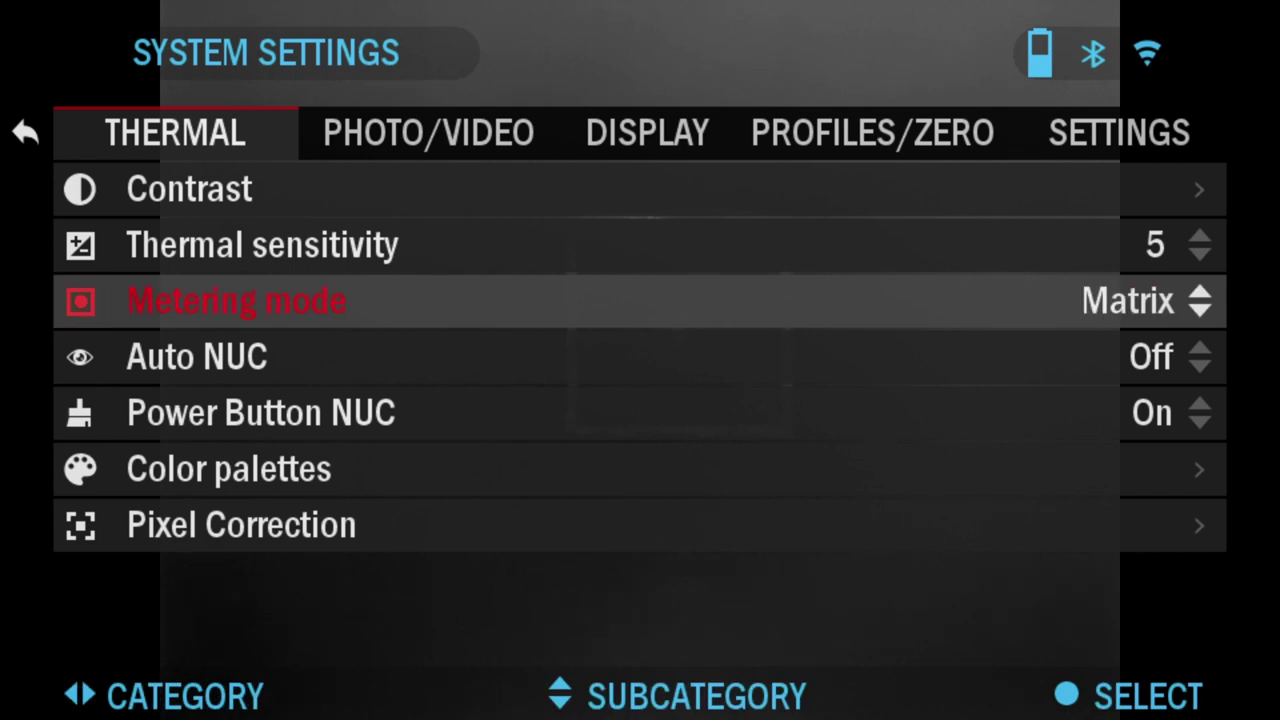
{"action": "key", "text": "Down"}
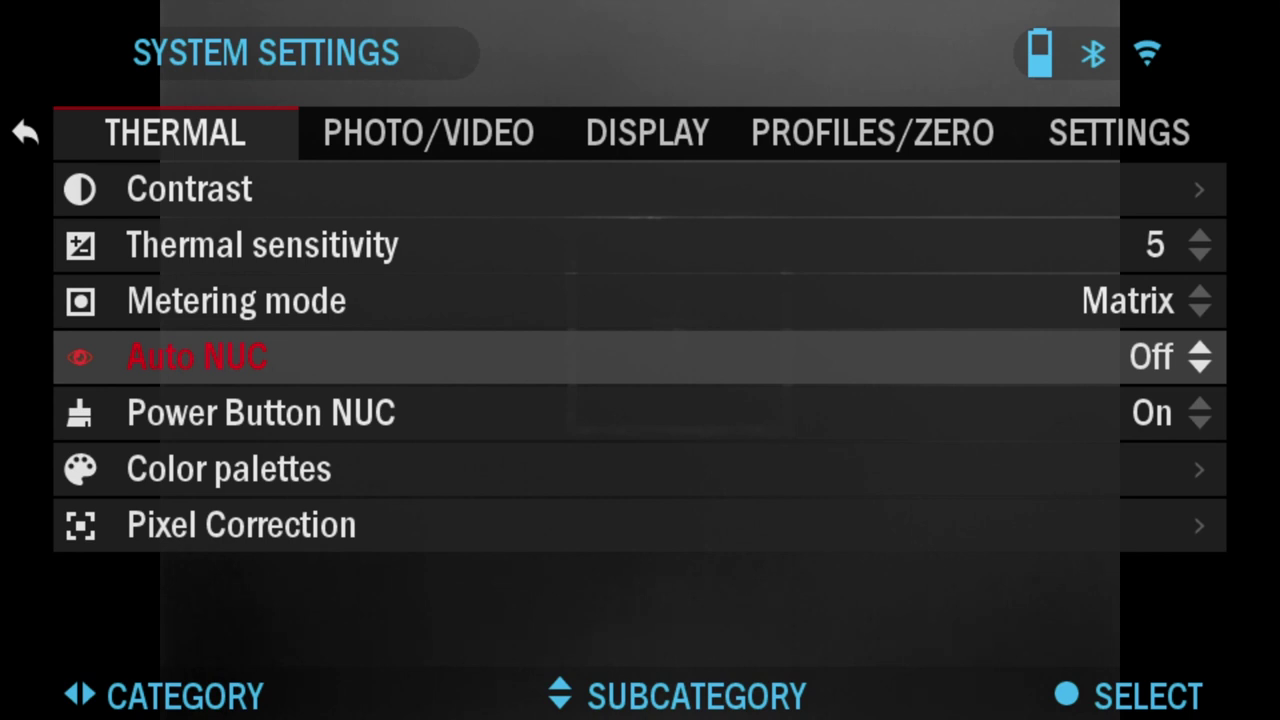
{"action": "key", "text": "Down"}
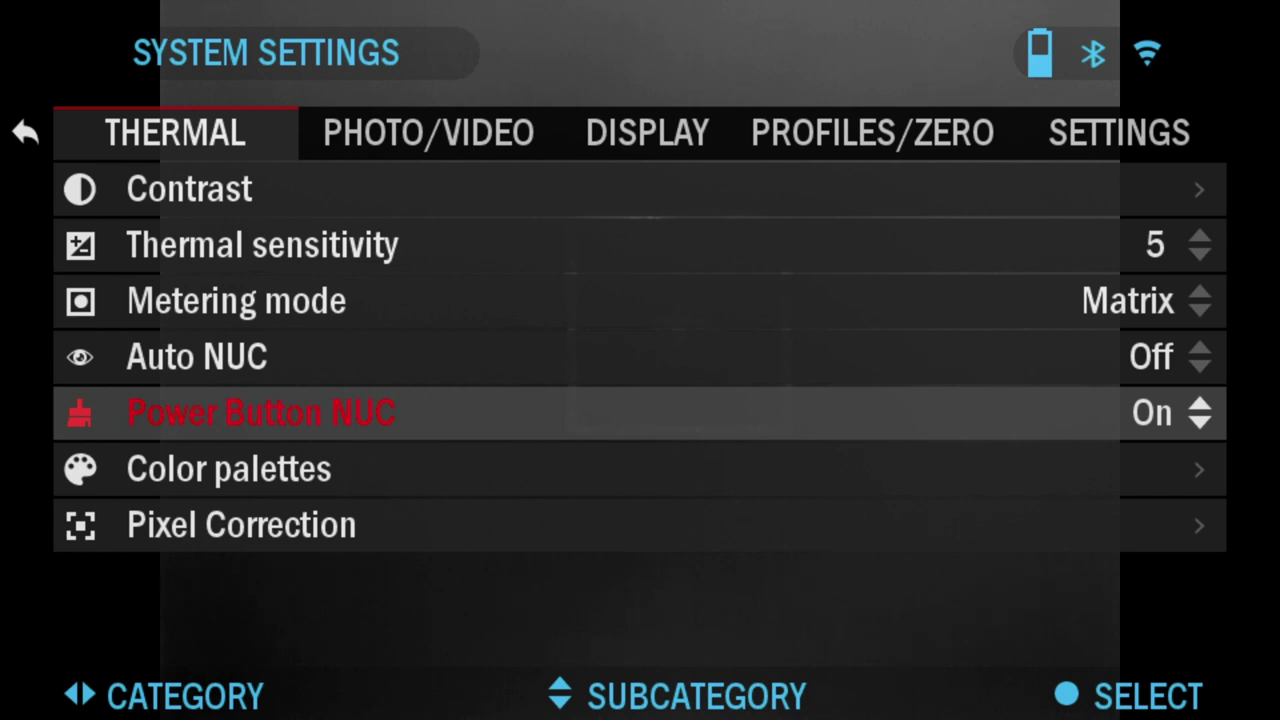
Preview the color palettes, including Black hot, Red hot, Green hot, Fusion, Ironbow, Rainbow and Rain, and keep White hot.
{"action": "key", "text": "Down"}
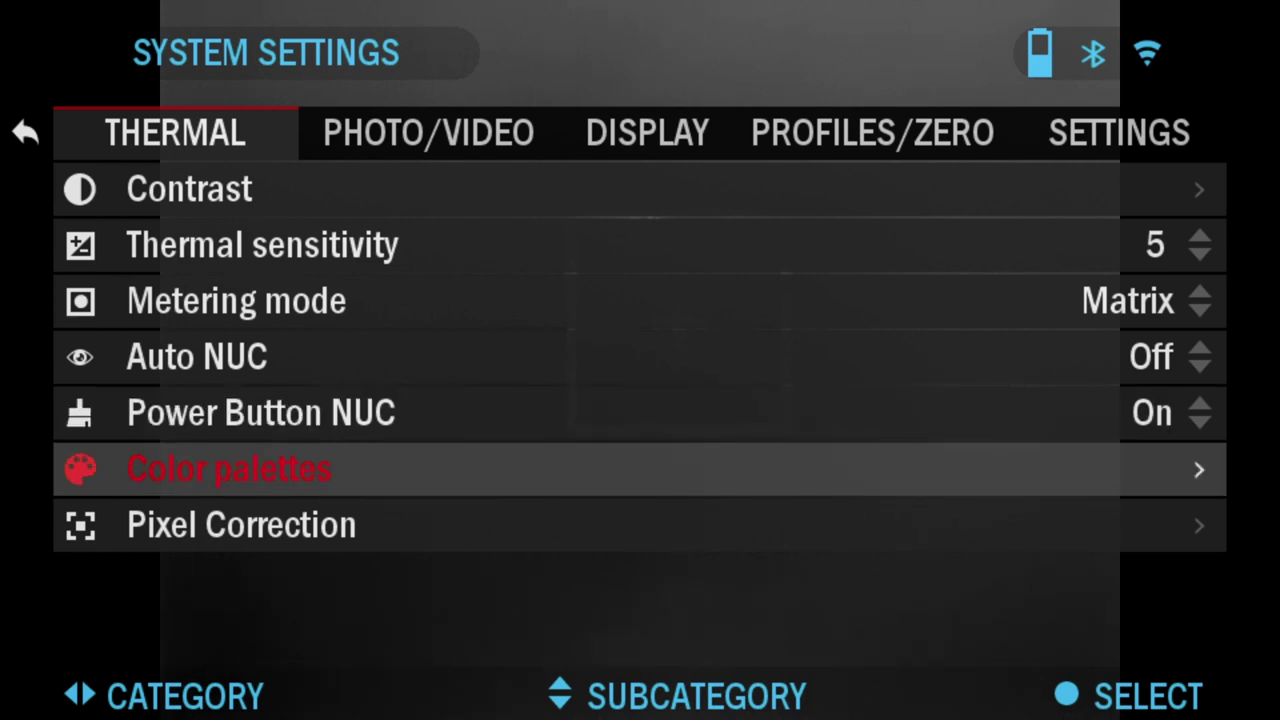
{"action": "key", "text": "Return"}
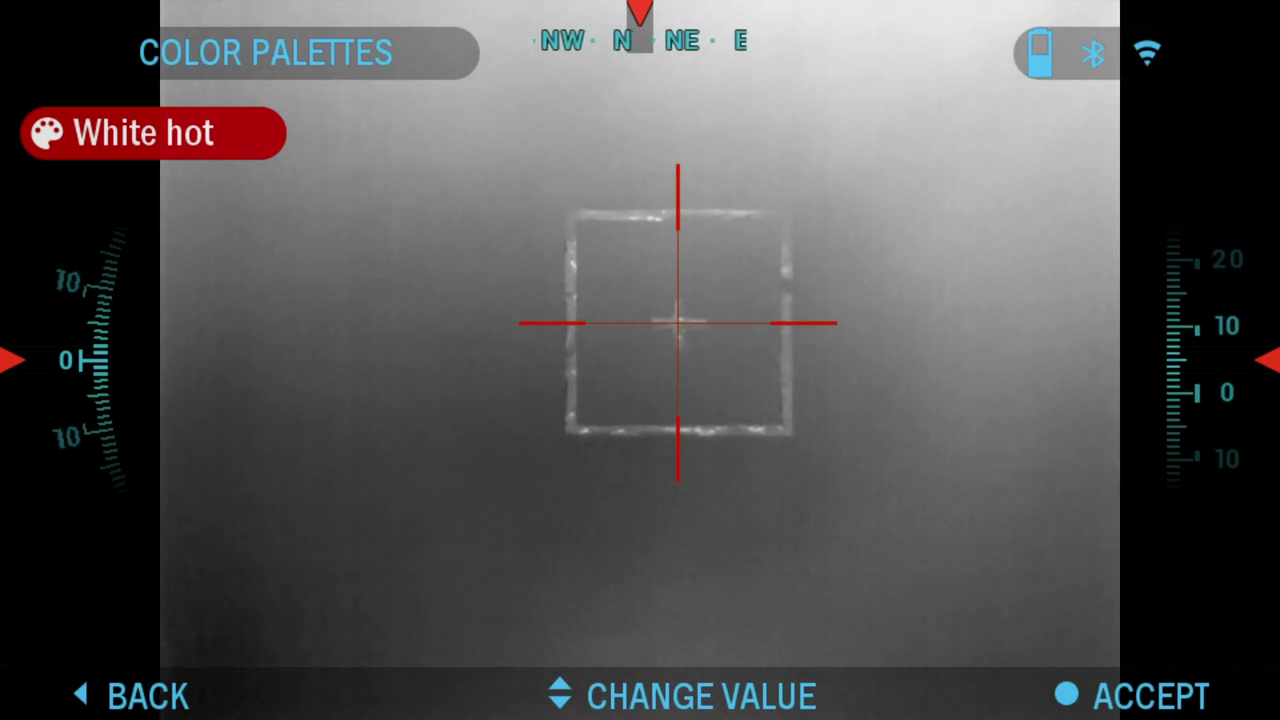
{"action": "key", "text": "Down"}
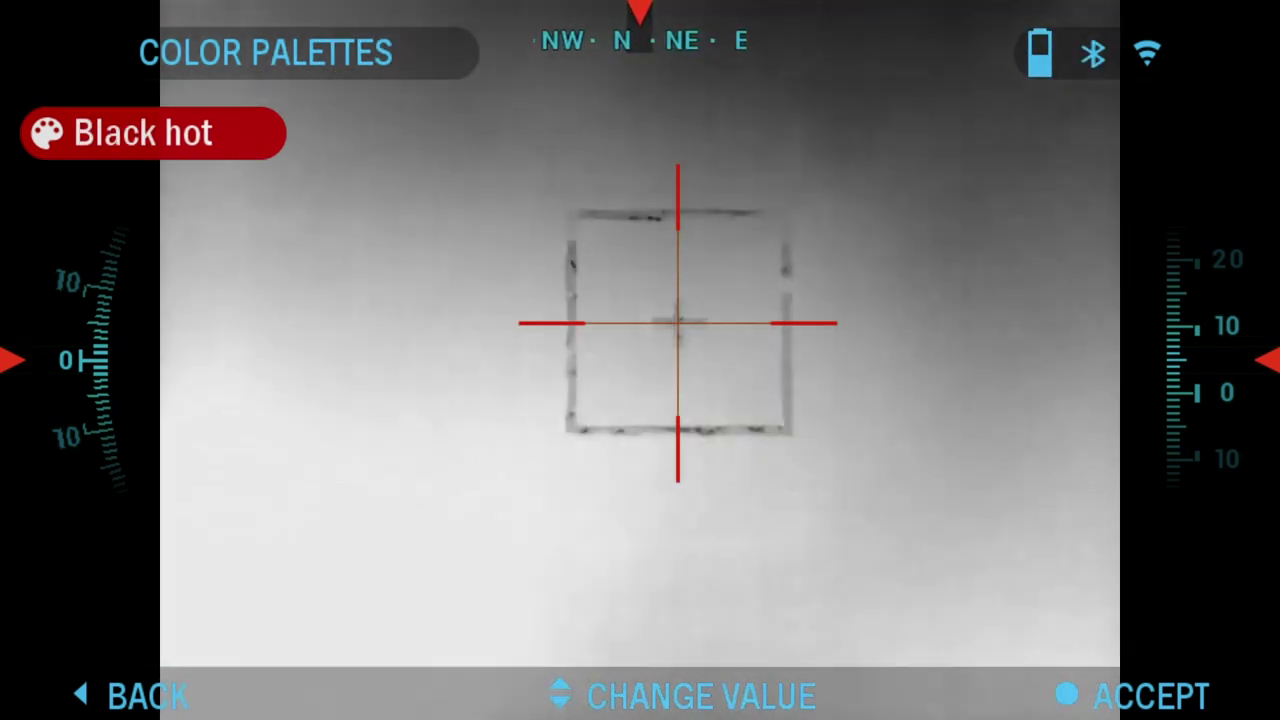
{"action": "key", "text": "Down"}
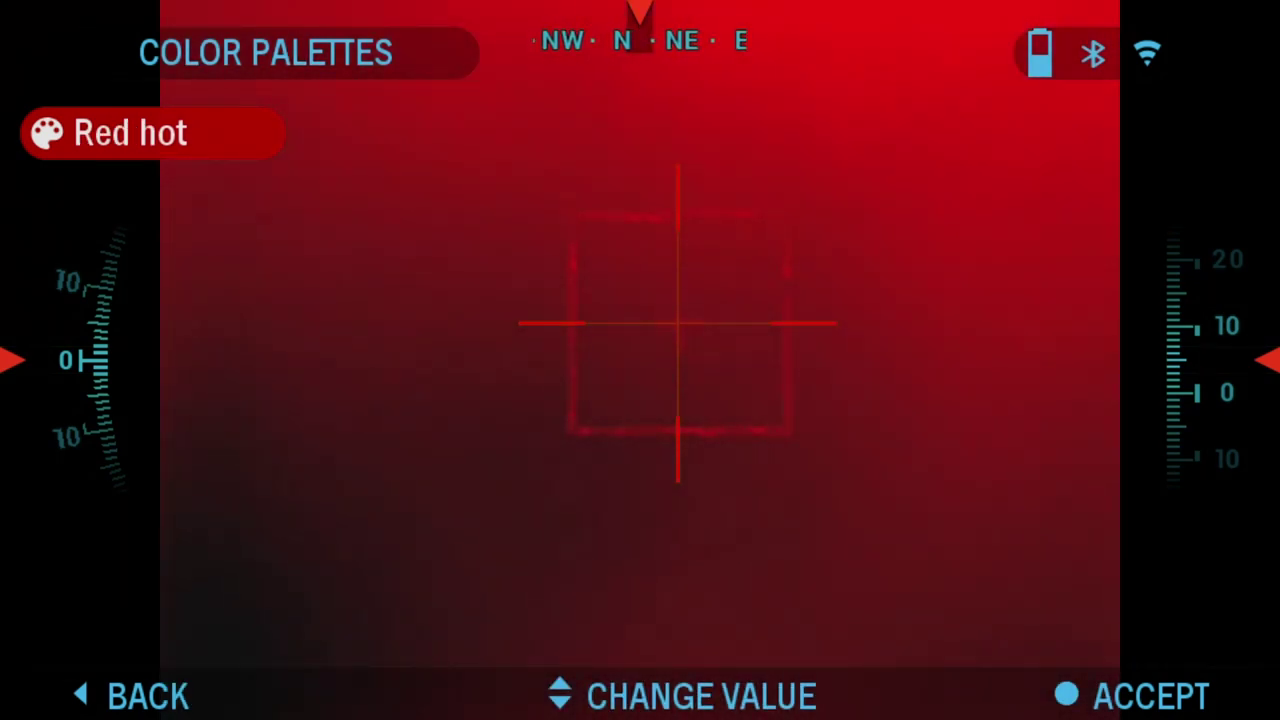
{"action": "key", "text": "Down"}
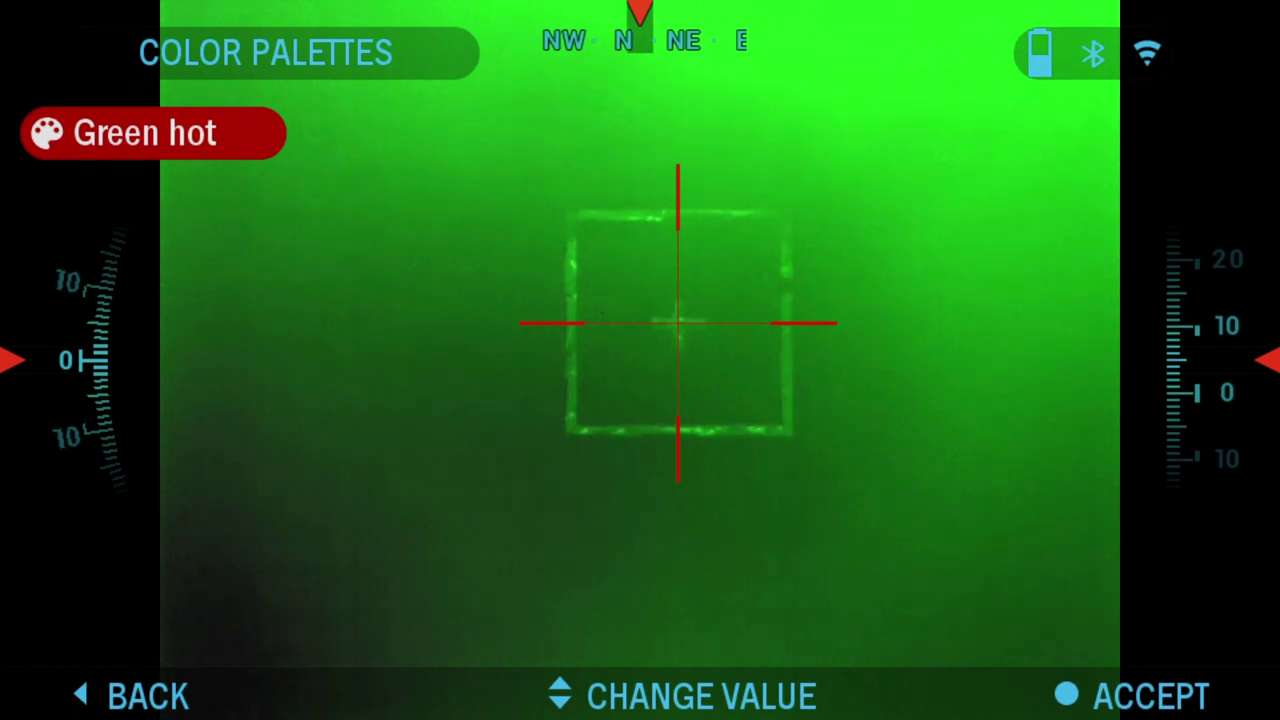
{"action": "key", "text": "Down"}
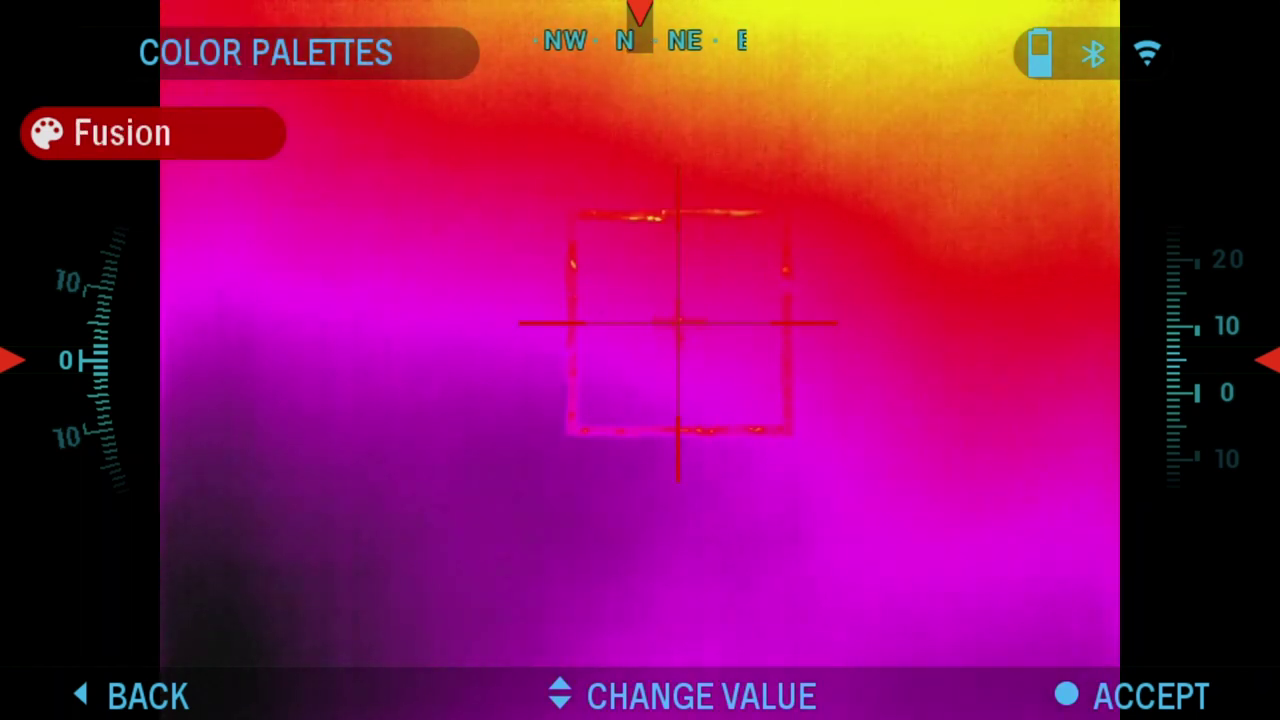
{"action": "key", "text": "Down"}
{"action": "key", "text": "Down"}
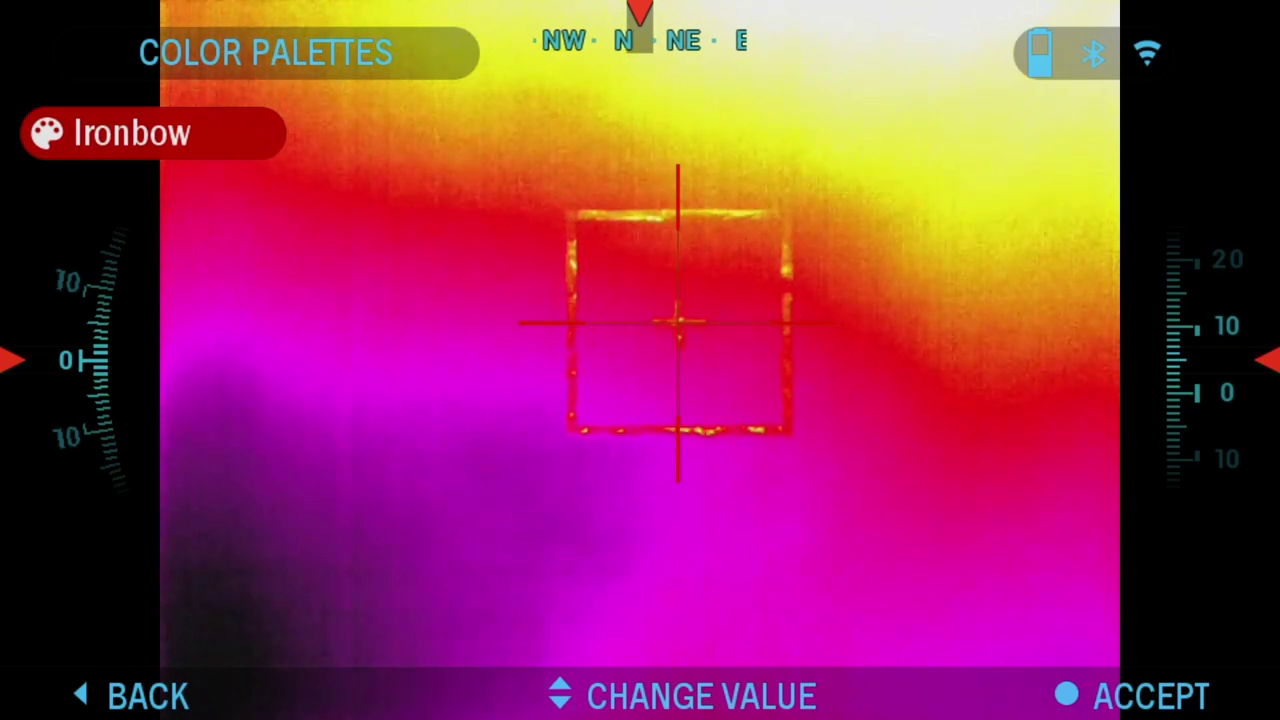
{"action": "key", "text": "Down"}
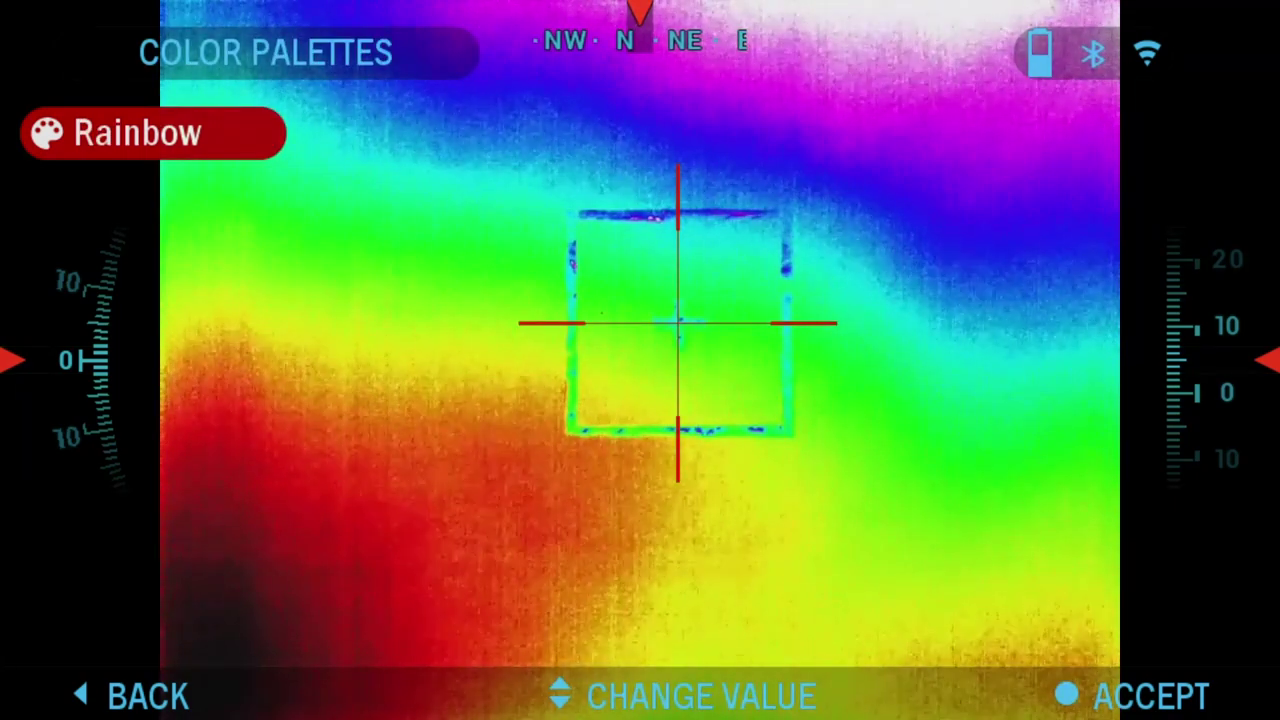
{"action": "key", "text": "Down"}
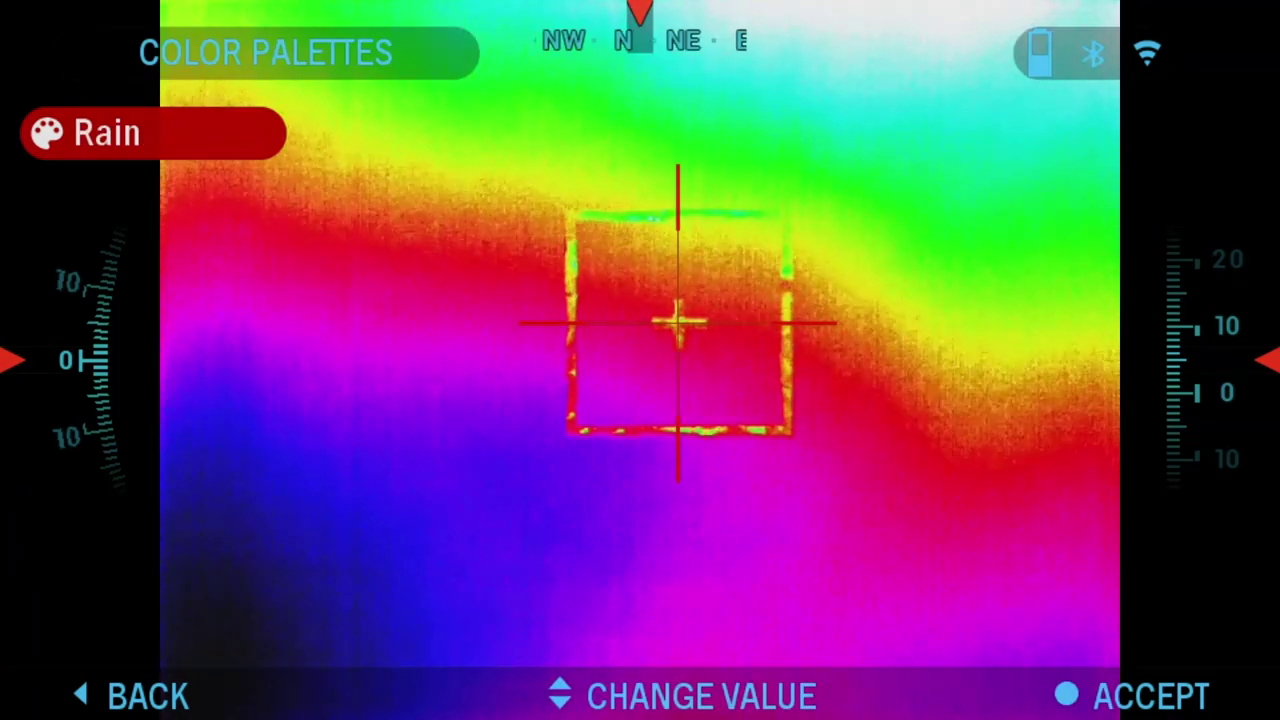
{"action": "key", "text": "Up"}
{"action": "key", "text": "Up"}
{"action": "key", "text": "Up"}
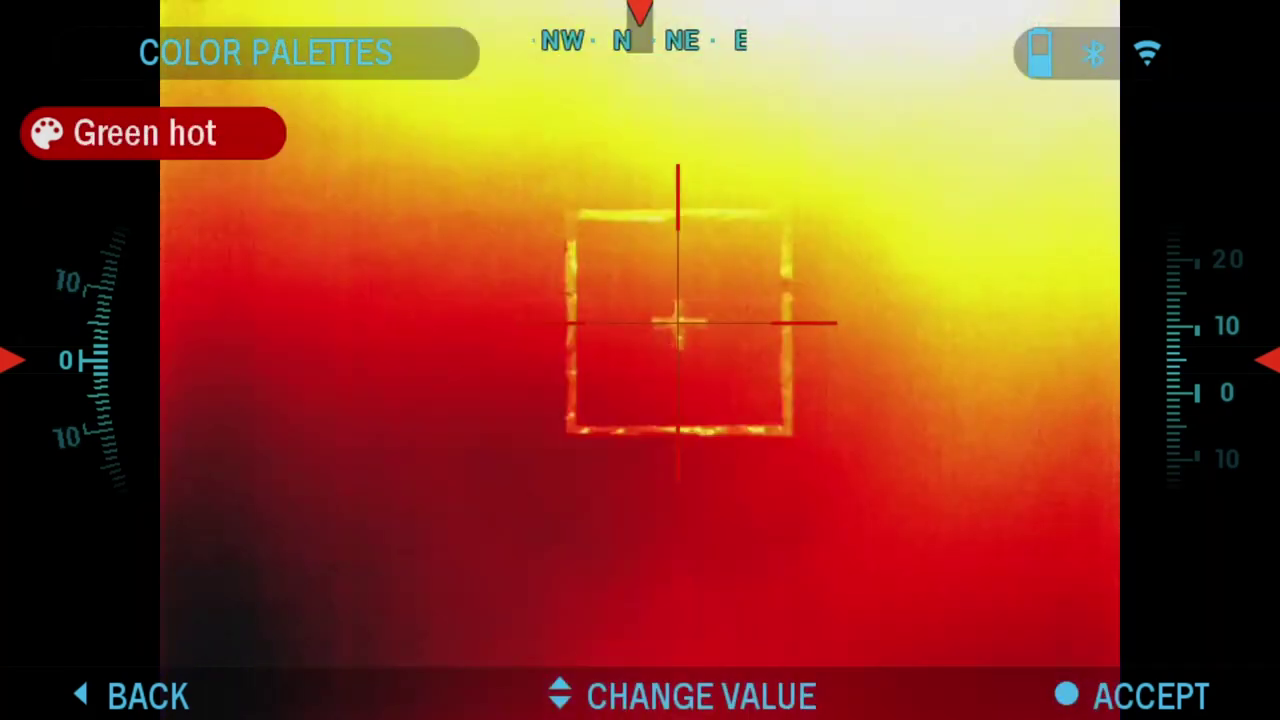
{"action": "key", "text": "Return"}
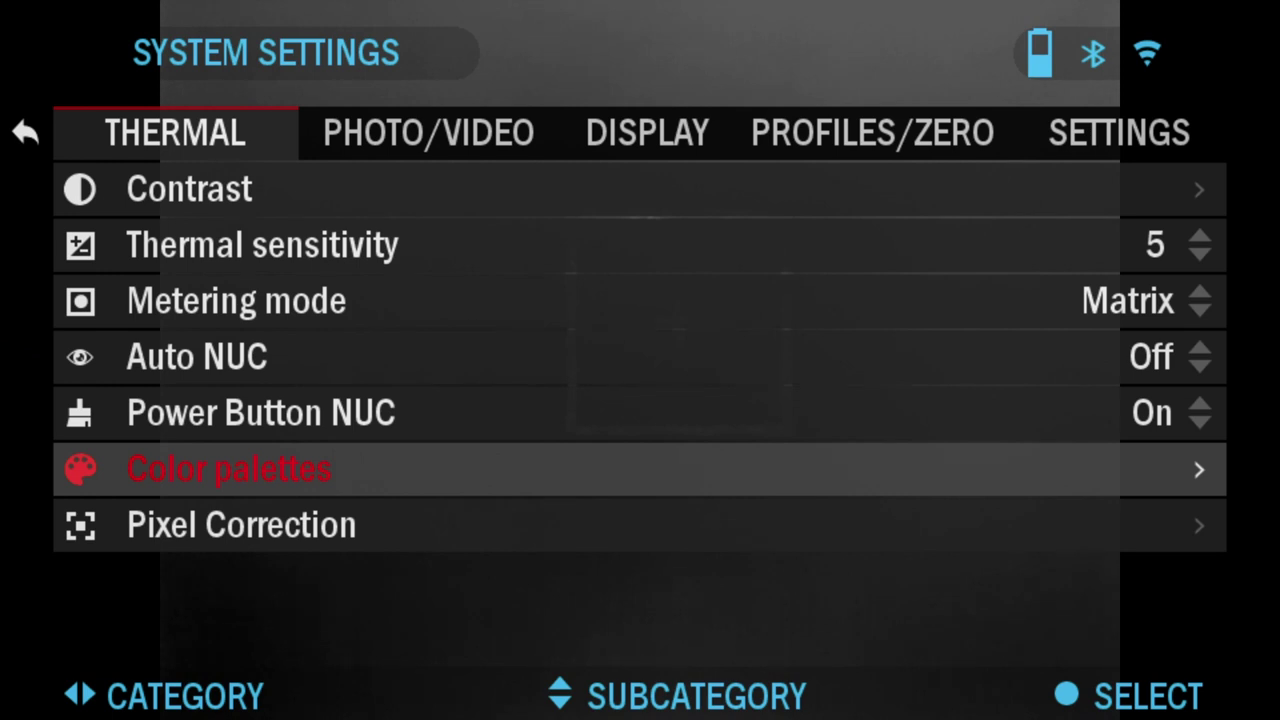
Open Manual Correction in the thermal Pixel Correction options.
{"action": "key", "text": "Down"}
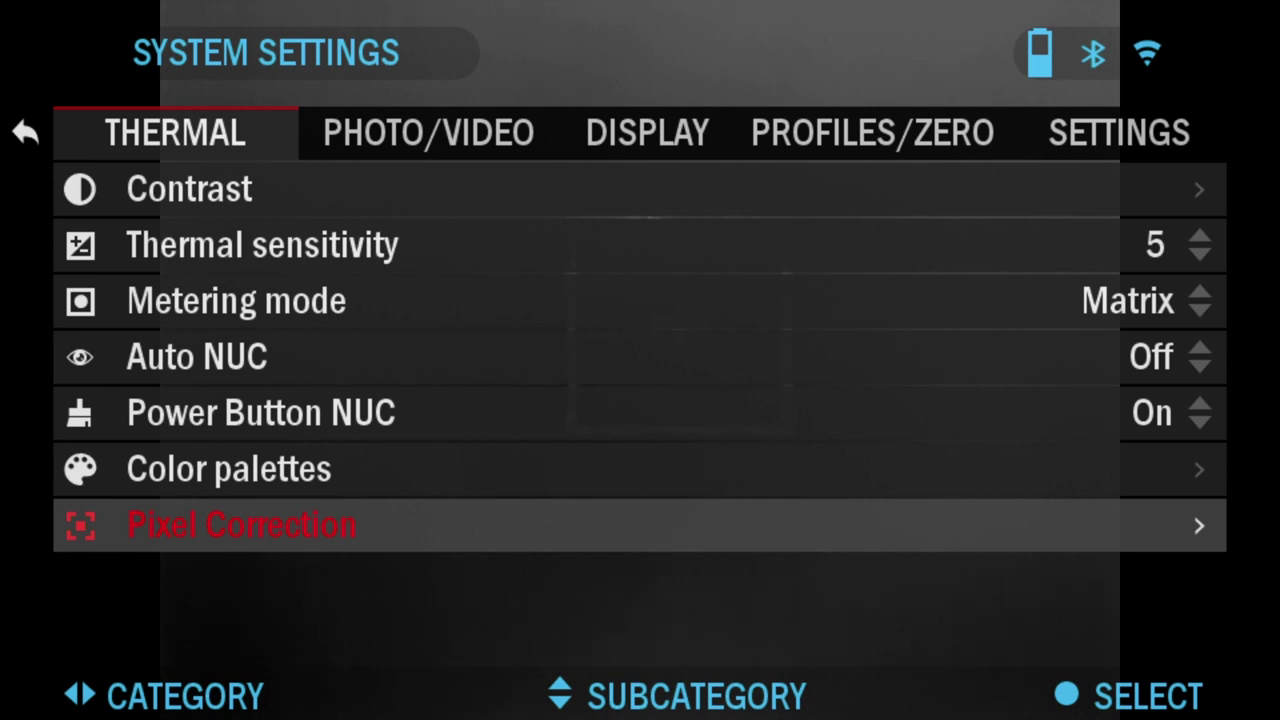
{"action": "key", "text": "Return"}
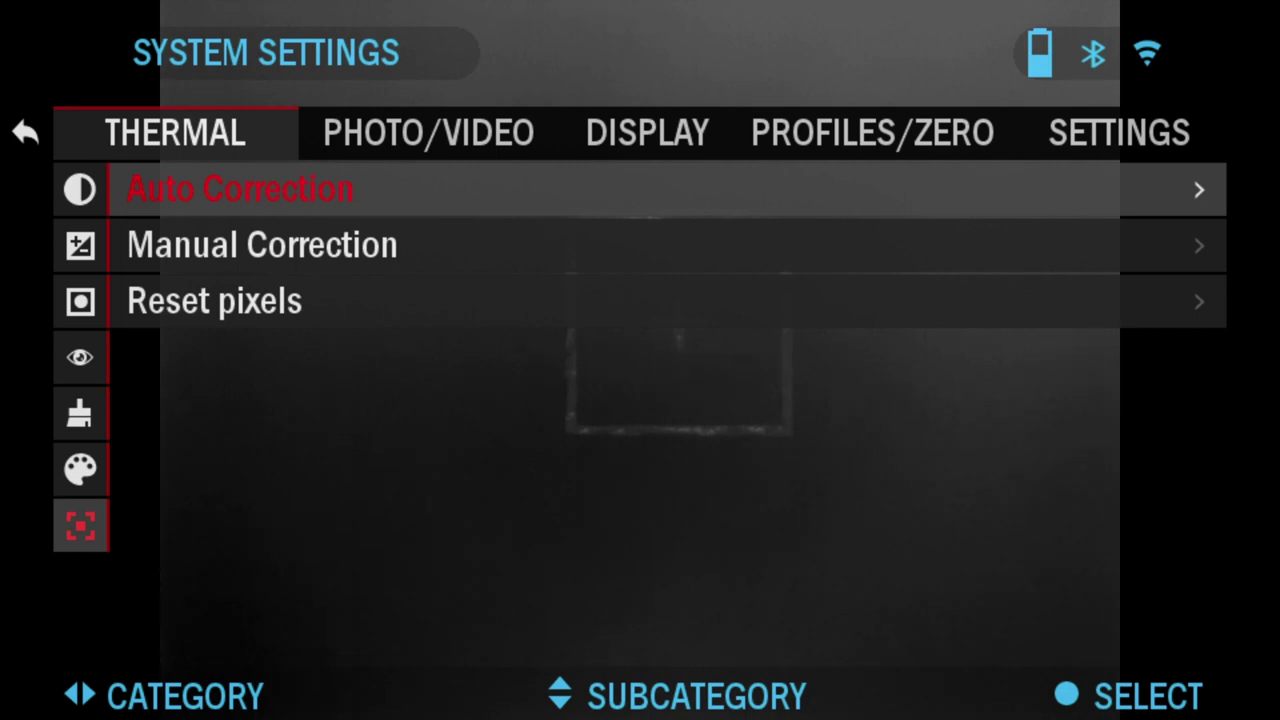
{"action": "key", "text": "Down"}
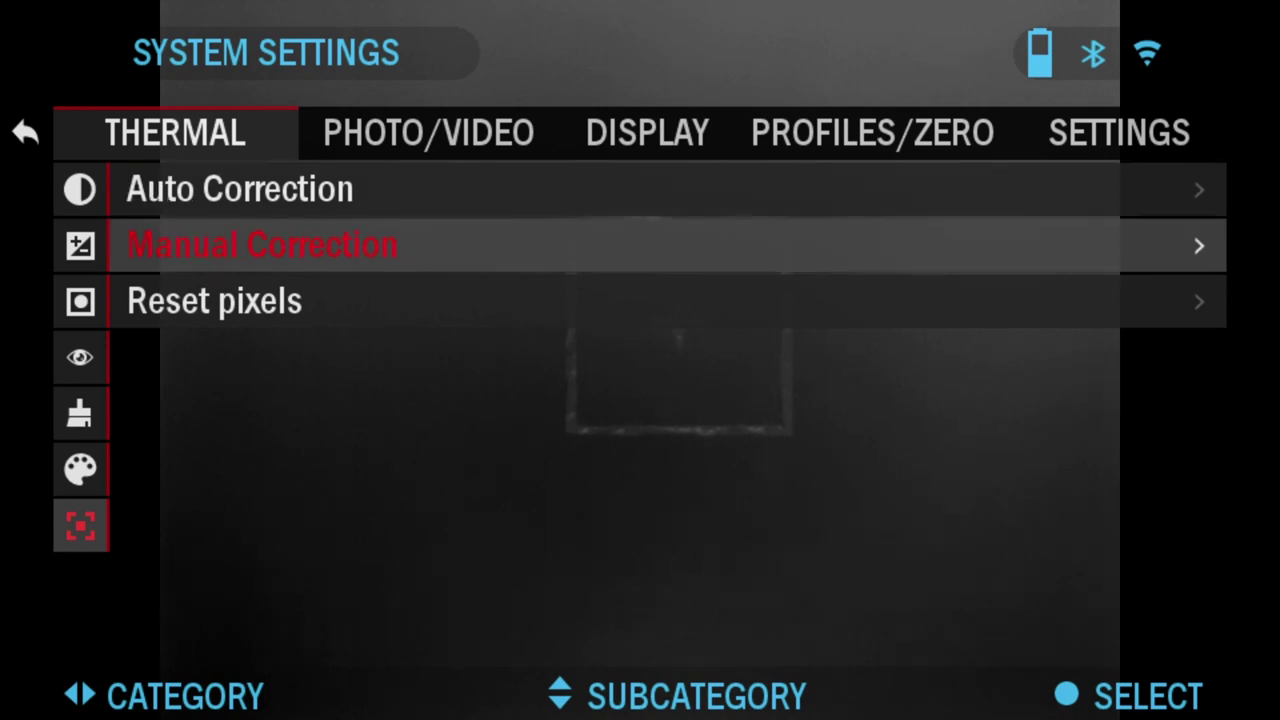
{"action": "key", "text": "Return"}
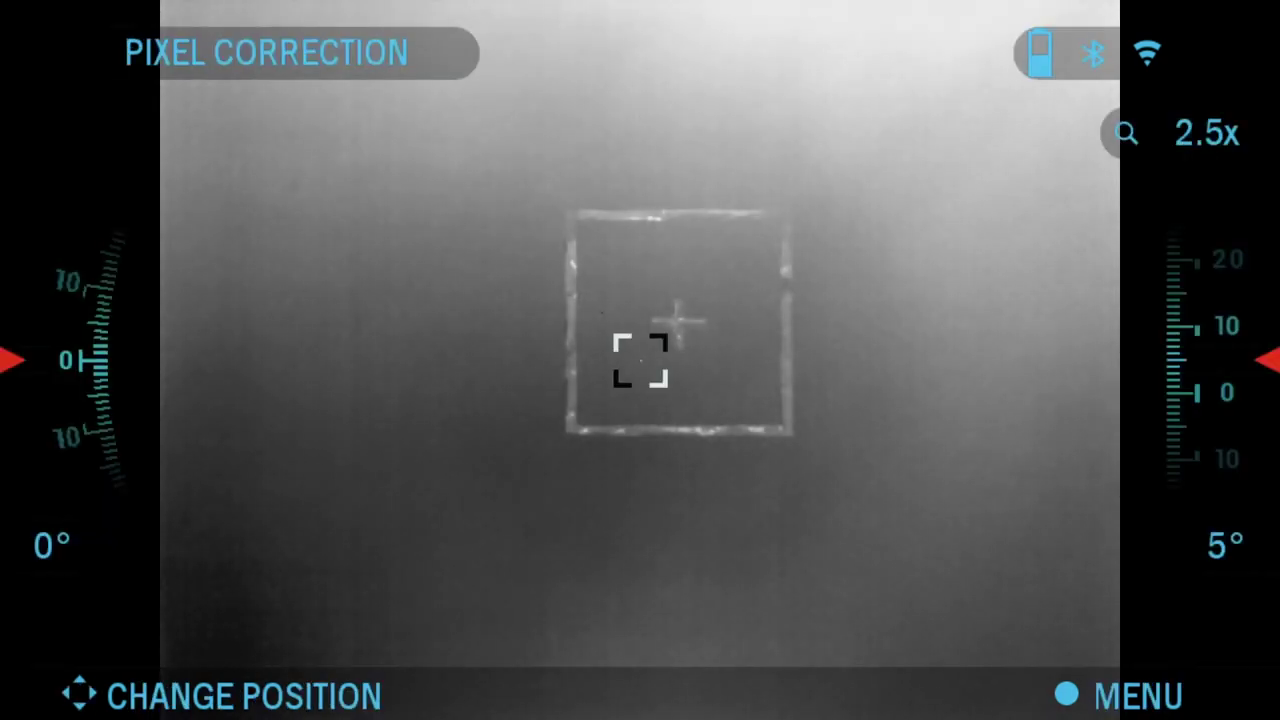
Move the pixel correction marker left to just outside the target square's left edge and add that pixel for correction.
{"action": "key", "text": "Left"}
{"action": "key", "text": "Left"}
{"action": "key", "text": "Left"}
{"action": "key", "text": "Left"}
{"action": "key", "text": "Left"}
{"action": "key", "text": "Left"}
{"action": "key", "text": "Left"}
{"action": "key", "text": "Left"}
{"action": "key", "text": "Left"}
{"action": "key", "text": "Left"}
{"action": "key", "text": "Left"}
{"action": "key", "text": "Left"}
{"action": "key", "text": "Left"}
{"action": "key", "text": "Left"}
{"action": "key", "text": "Left"}
{"action": "key", "text": "Left"}
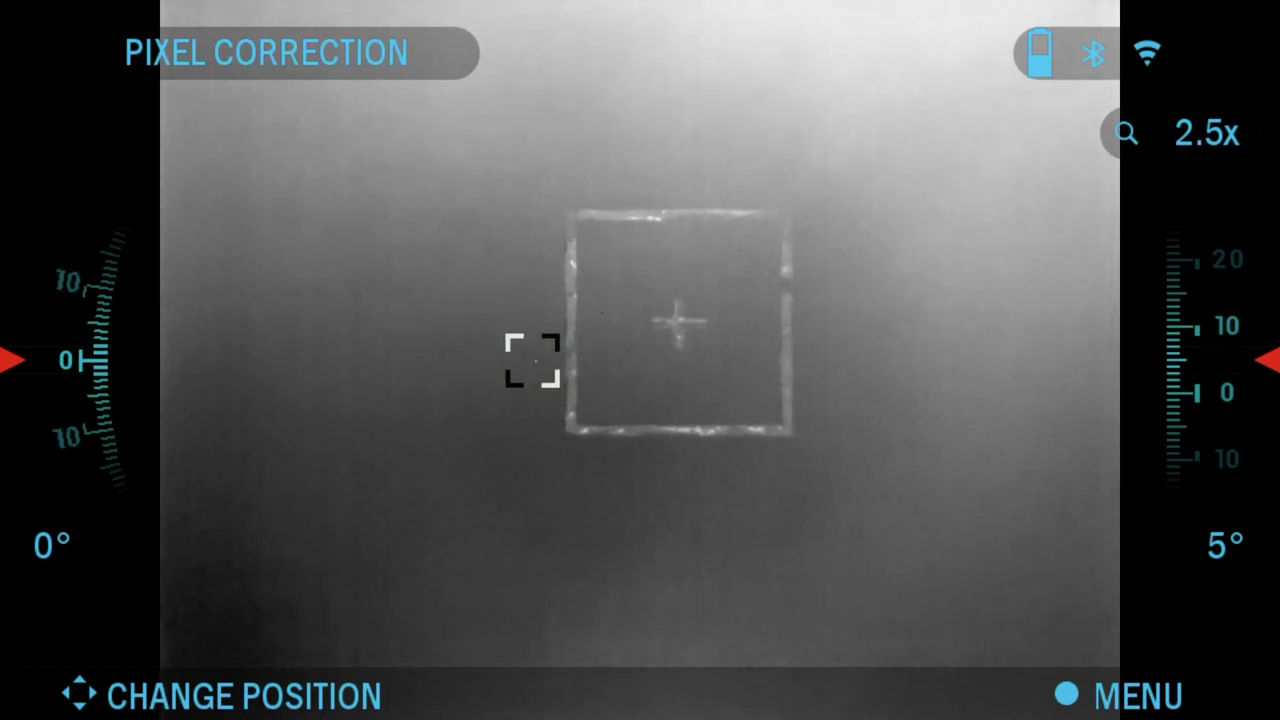
{"action": "key", "text": "Left"}
{"action": "key", "text": "Left"}
{"action": "key", "text": "Return"}
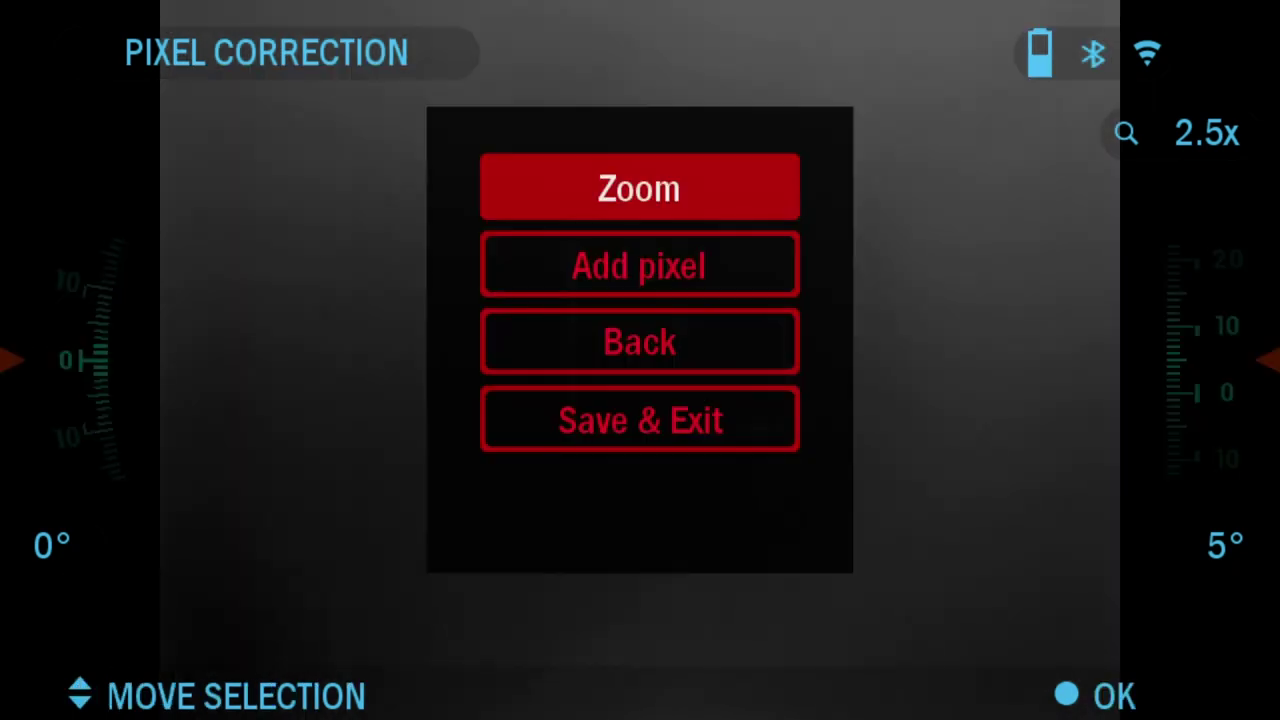
{"action": "key", "text": "Down"}
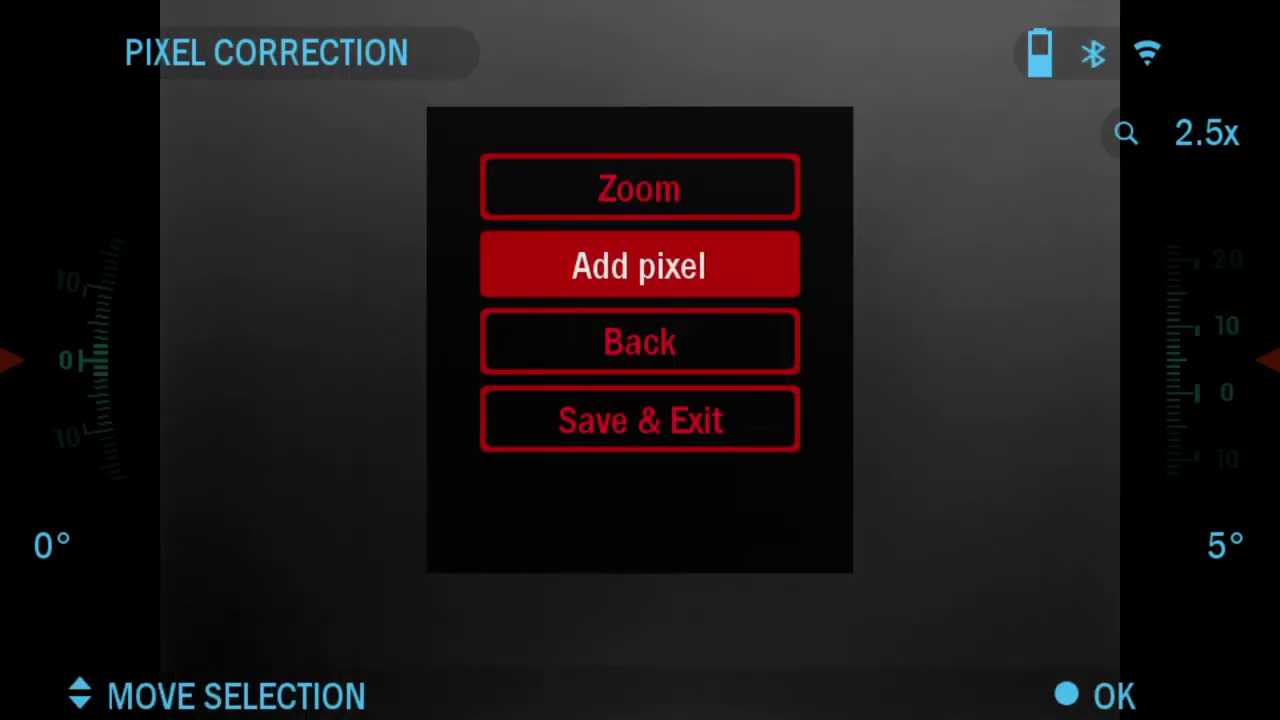
{"action": "key", "text": "Return"}
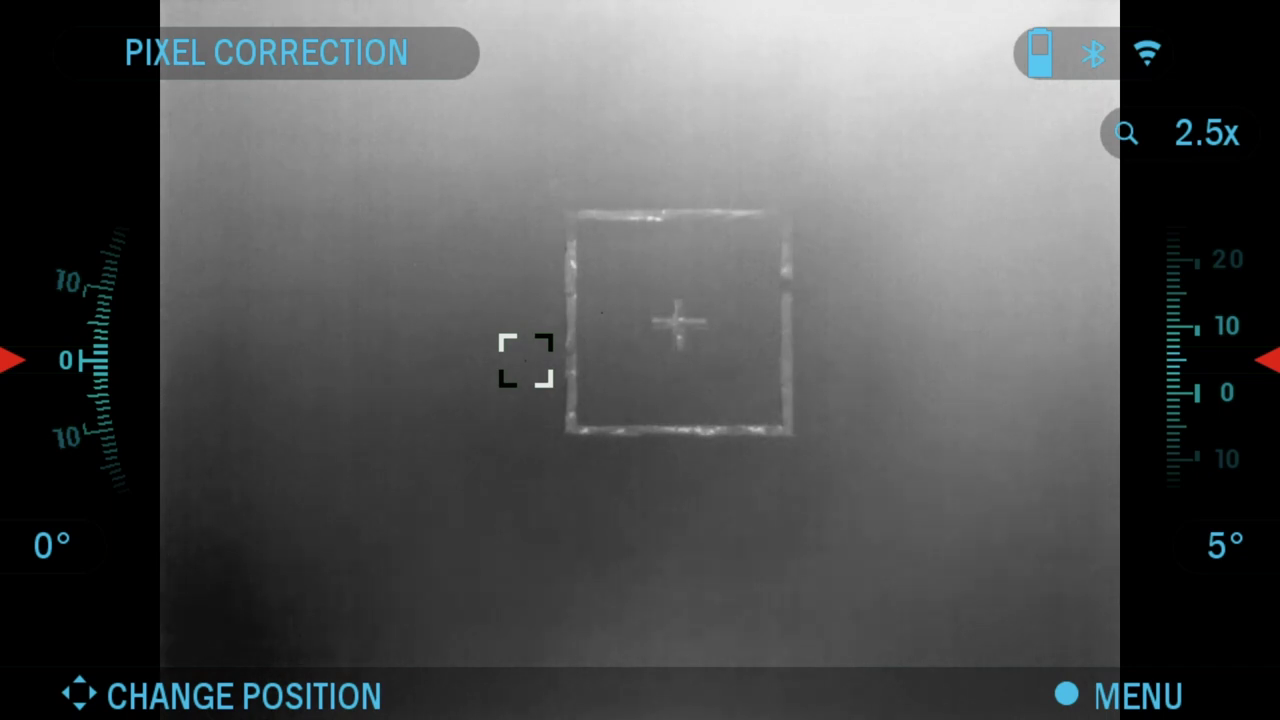
Save the manual pixel correction and exit to the live view.
{"action": "key", "text": "Return"}
{"action": "key", "text": "Down"}
{"action": "key", "text": "Down"}
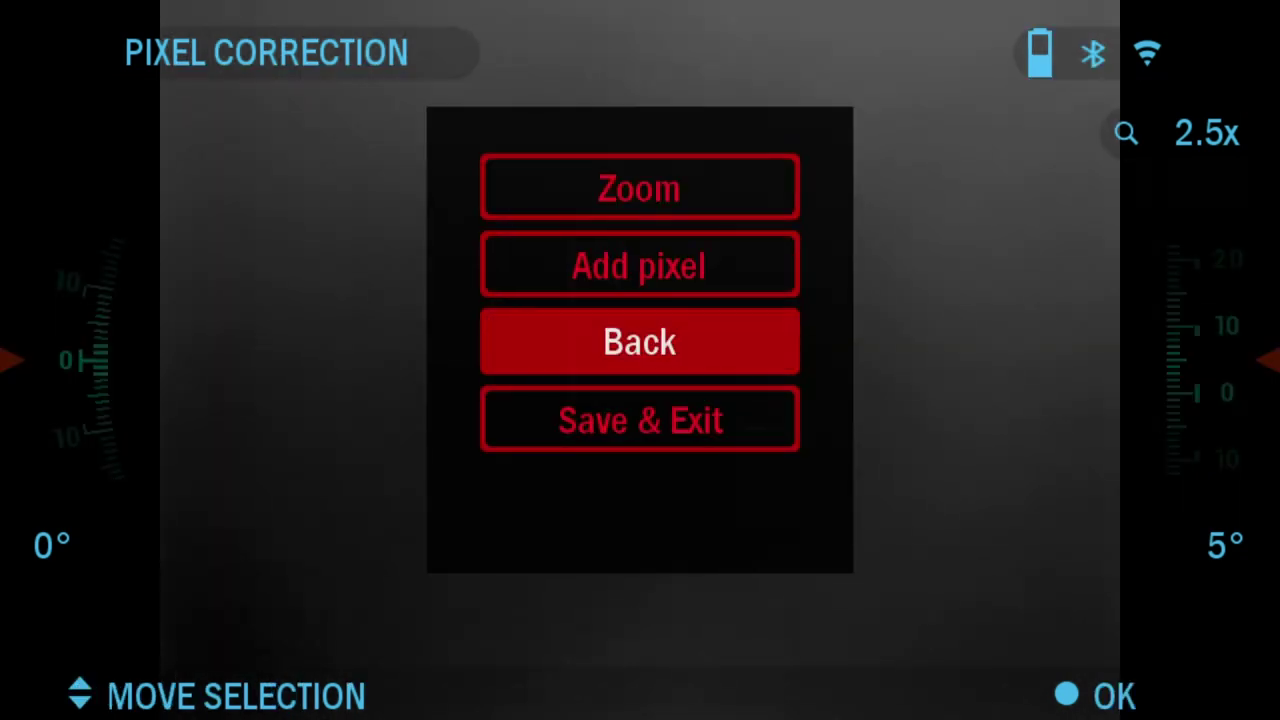
{"action": "key", "text": "Down"}
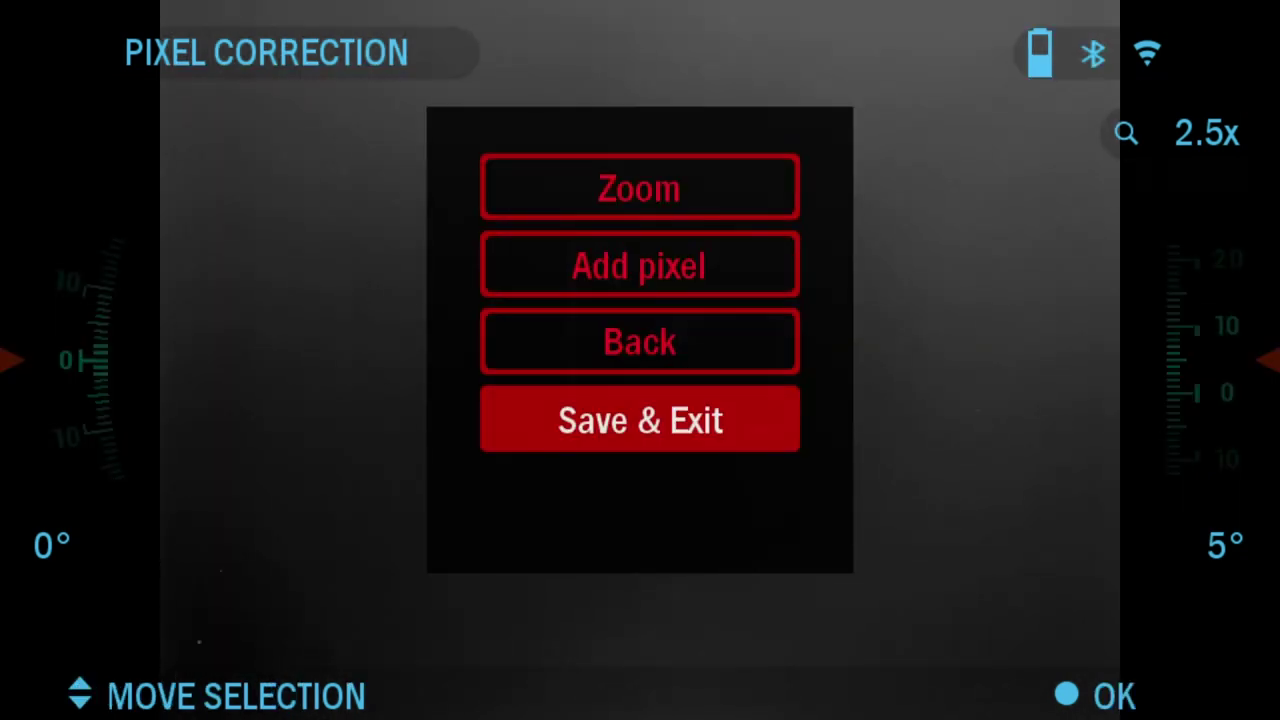
{"action": "key", "text": "Return"}
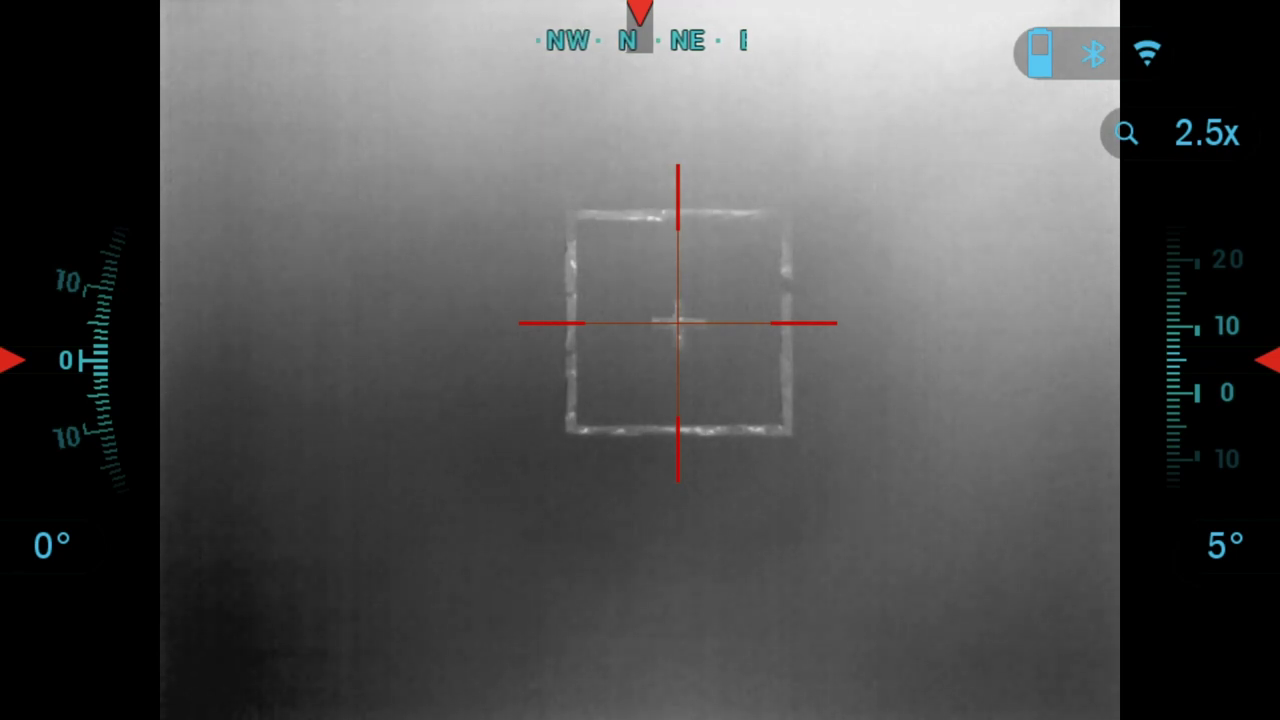
Reopen the system settings and review the thermal Pixel Correction options: Auto Correction, Manual Correction and Reset pixels.
{"action": "key", "text": "Return"}
{"action": "key", "text": "Left"}
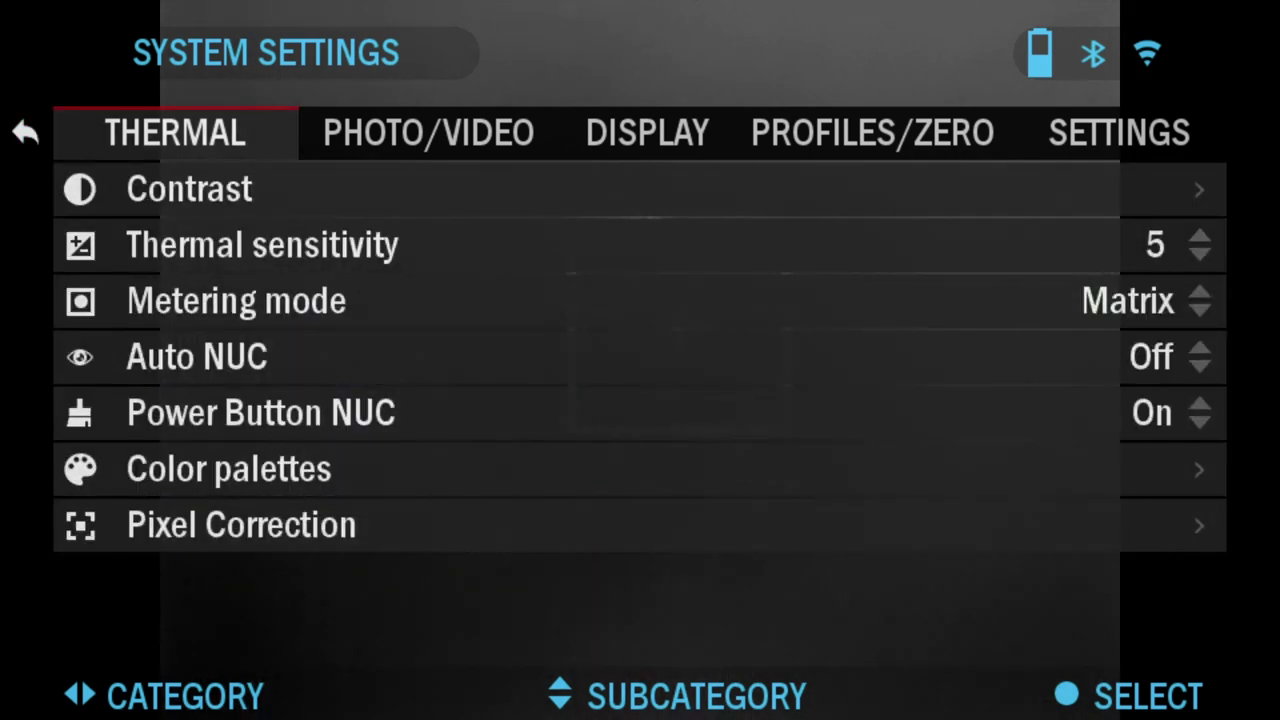
{"action": "key", "text": "Down"}
{"action": "key", "text": "Down"}
{"action": "key", "text": "Down"}
{"action": "key", "text": "Down"}
{"action": "key", "text": "Down"}
{"action": "key", "text": "Down"}
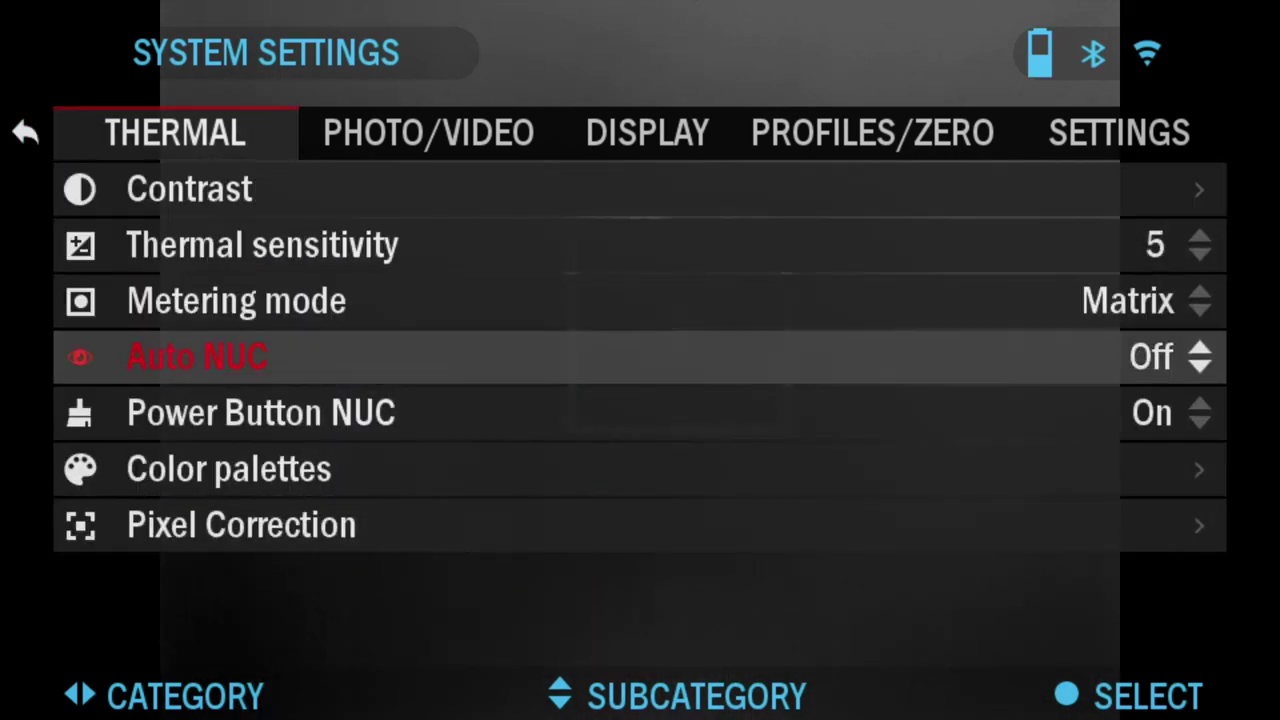
{"action": "key", "text": "Down"}
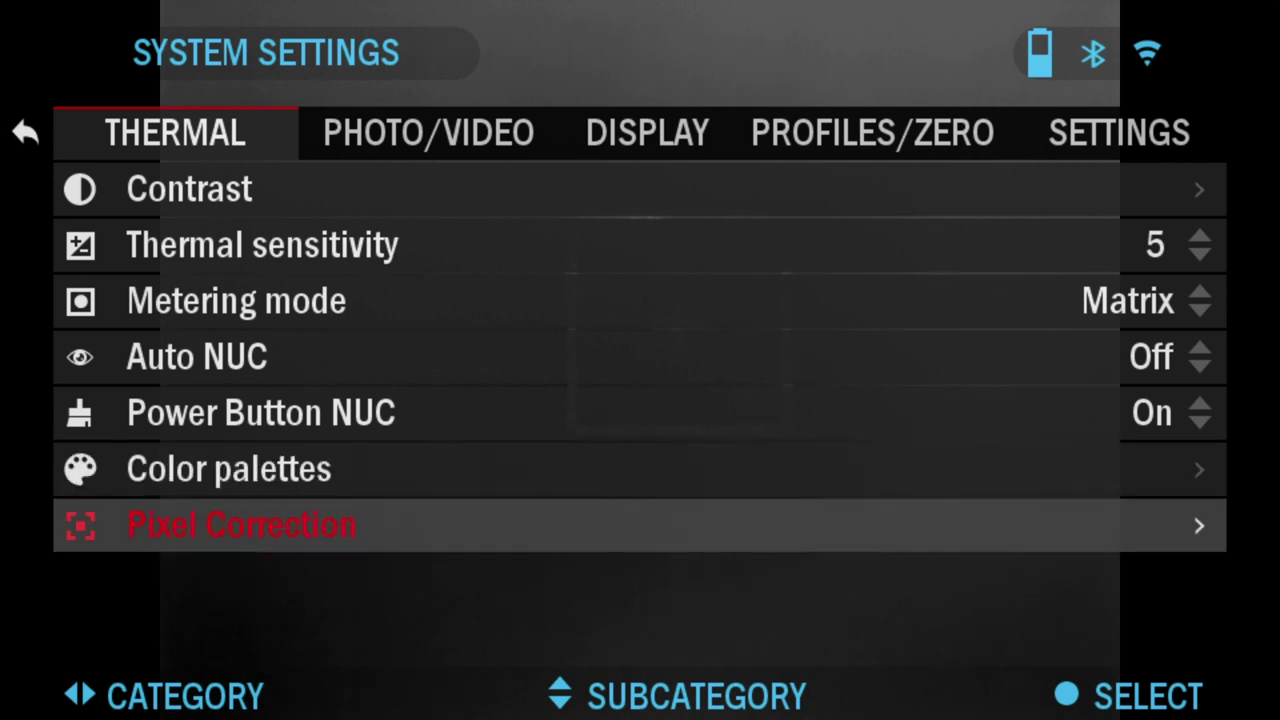
{"action": "key", "text": "Return"}
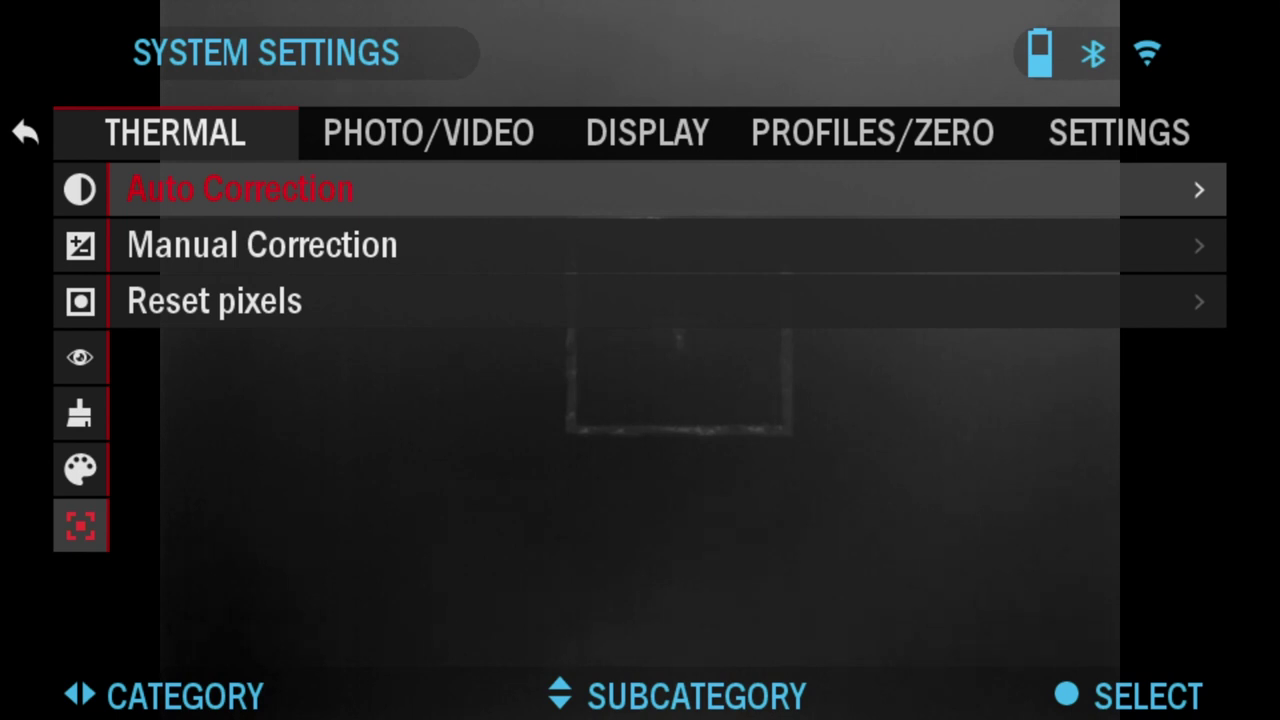
{"action": "key", "text": "Down"}
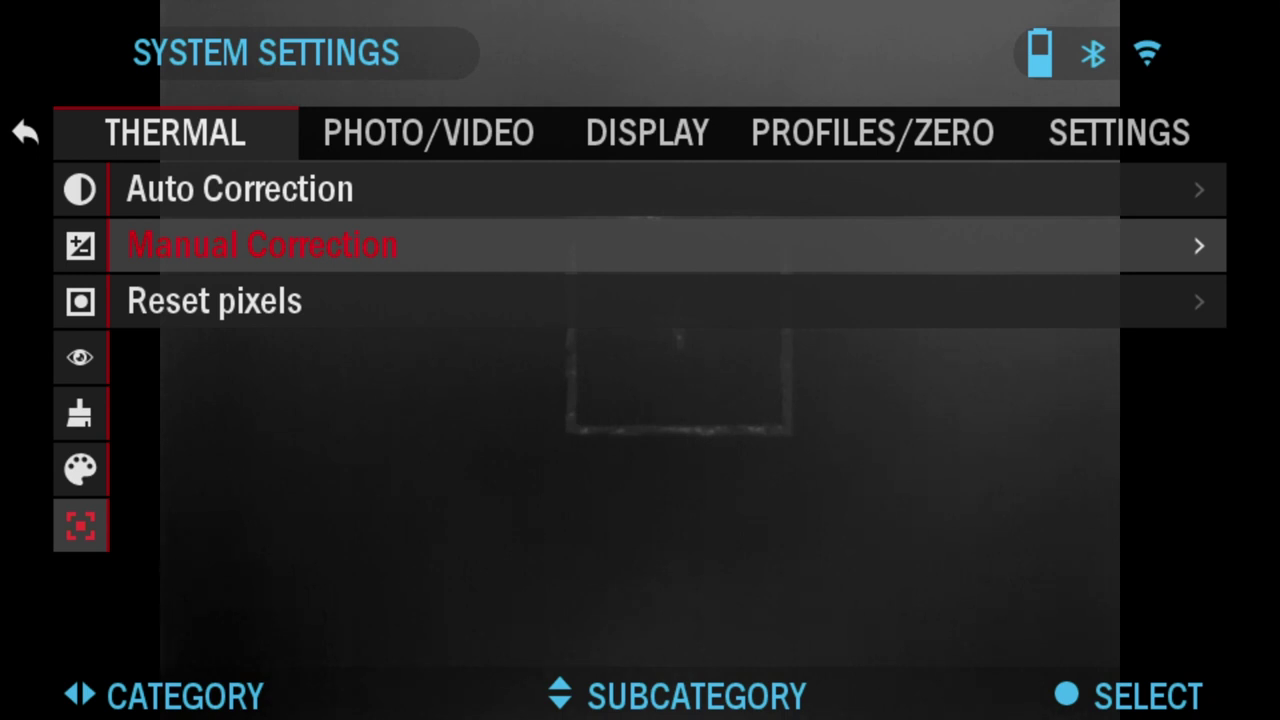
{"action": "key", "text": "Down"}
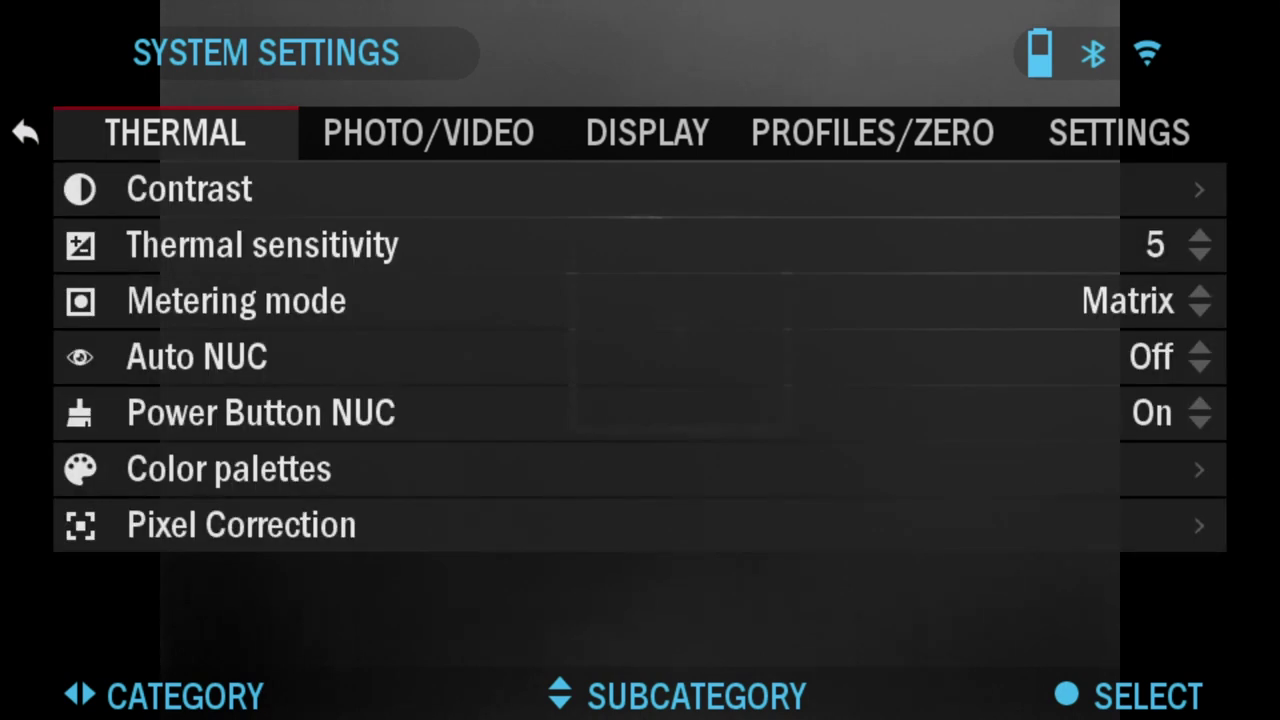
Review the Photo/Video category's Microphone, Format SD Card and Recoil Activated Video options.
{"action": "key", "text": "Right"}
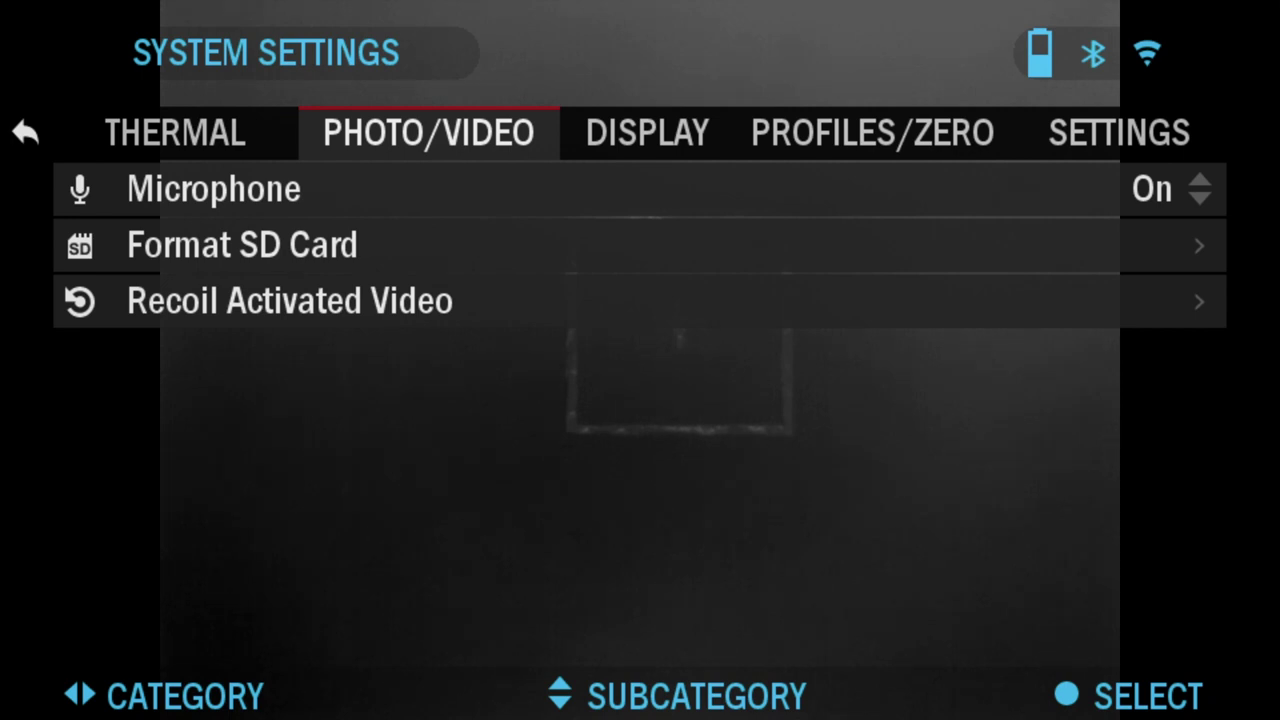
{"action": "key", "text": "Down"}
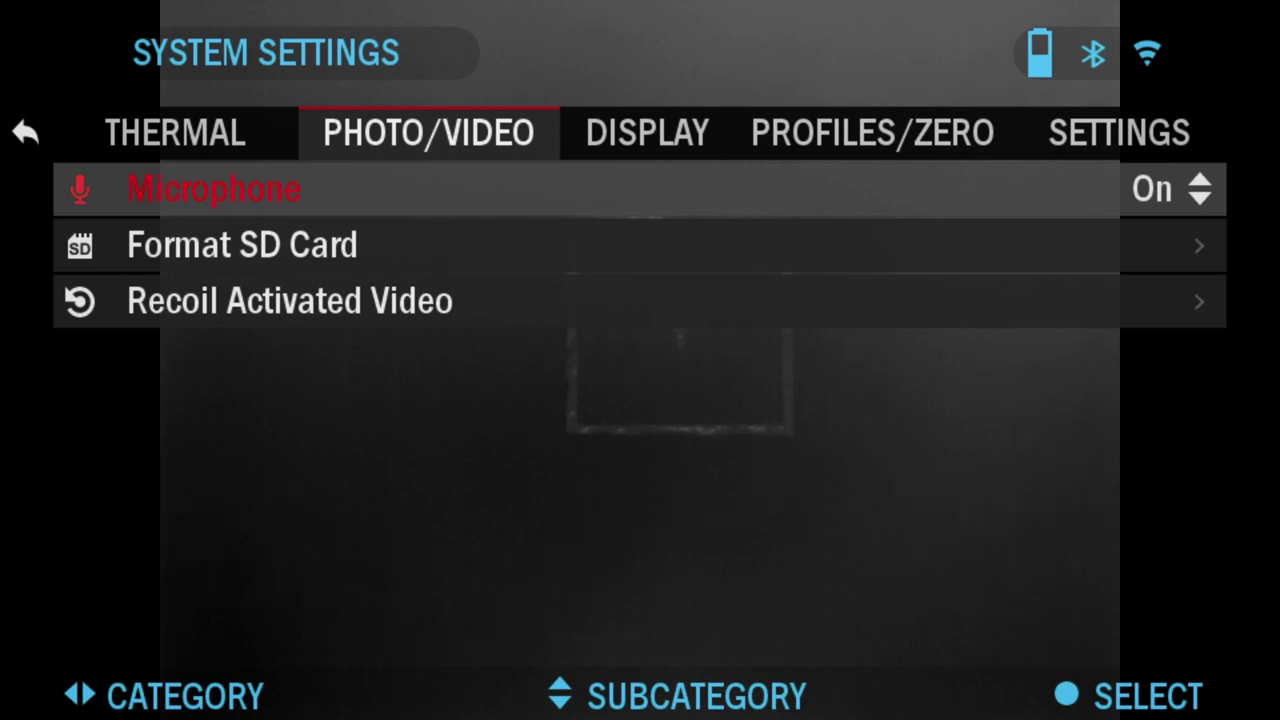
{"action": "key", "text": "Down"}
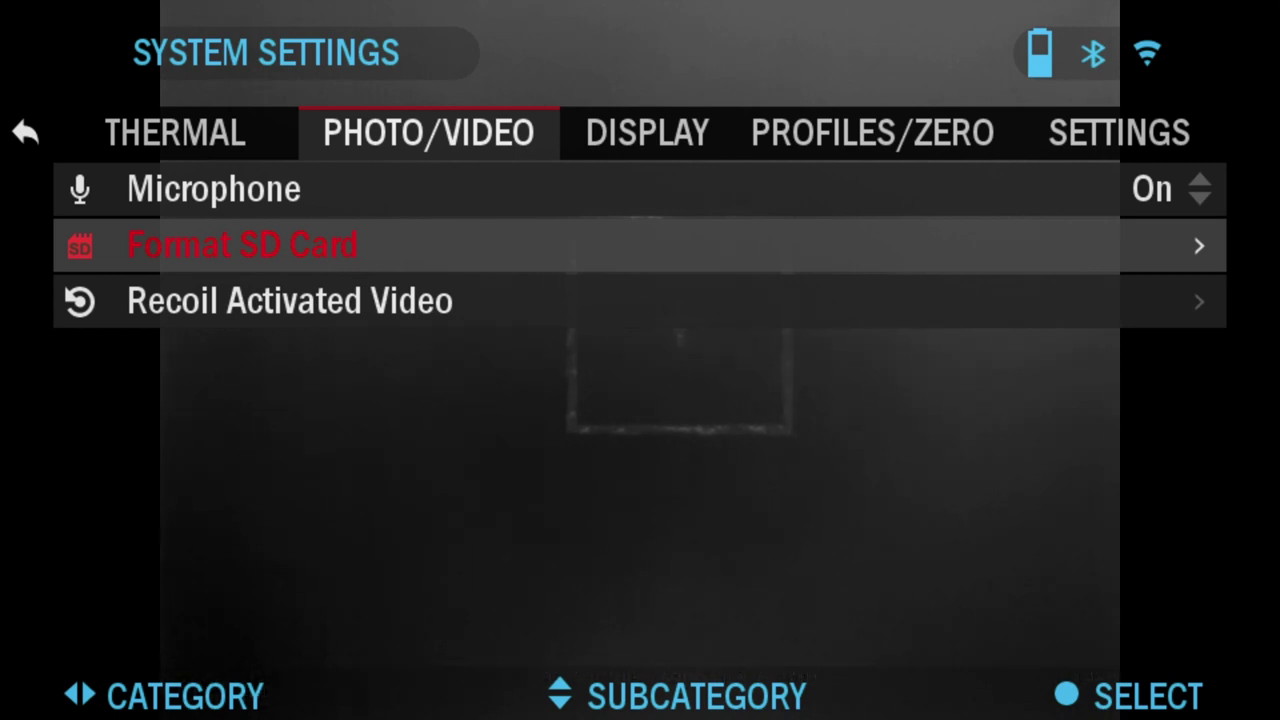
{"action": "key", "text": "Down"}
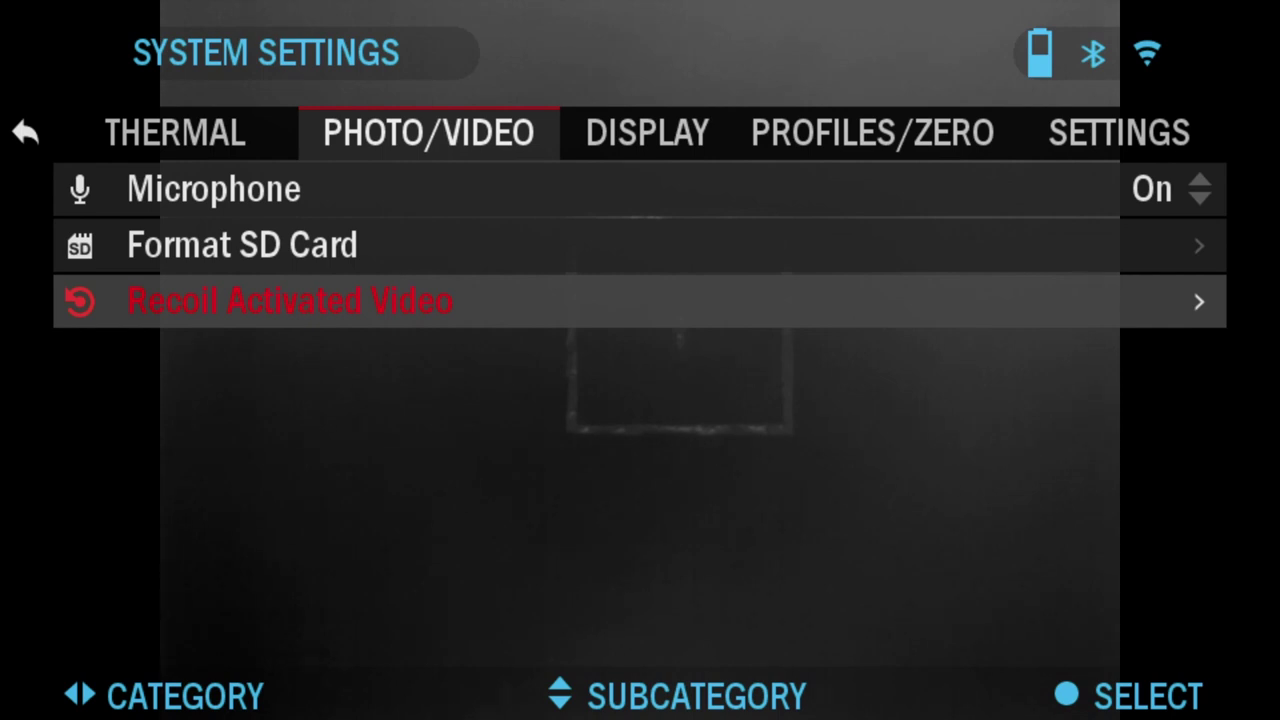
Inspect the Recoil Activated Video recording times, keeping Record Before Shot at 15 sec.
{"action": "key", "text": "Return"}
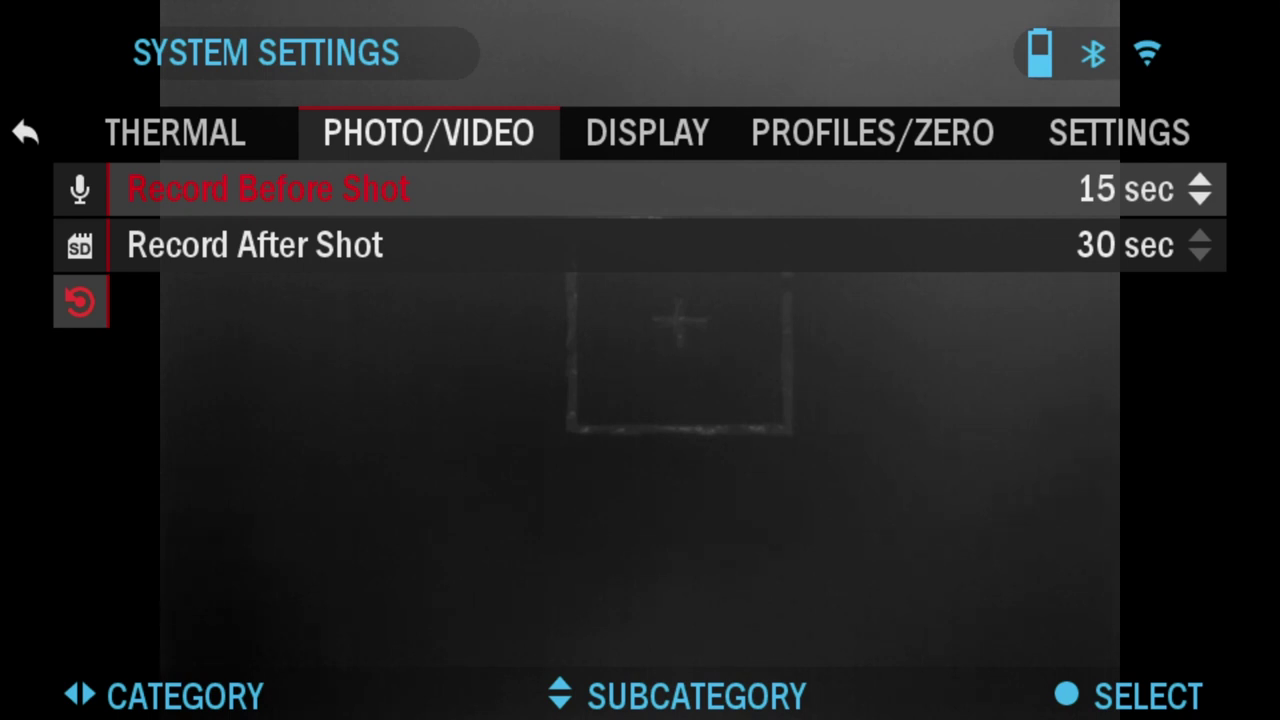
{"action": "key", "text": "Return"}
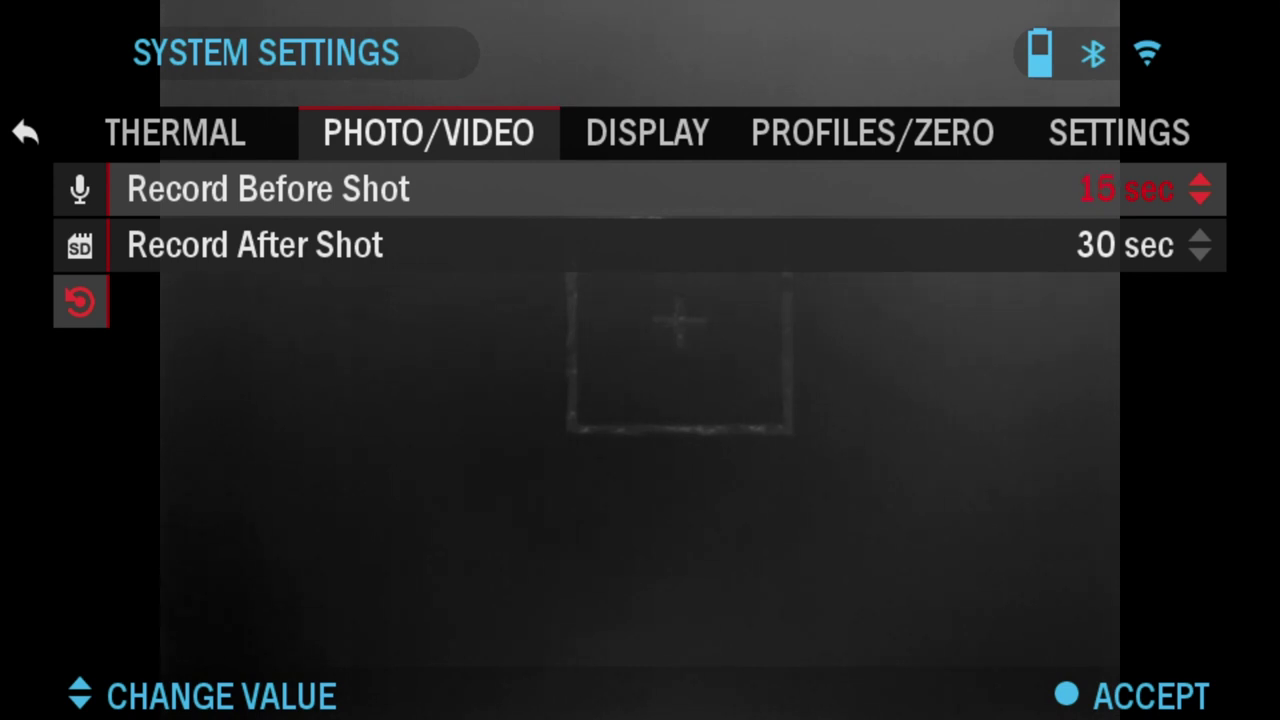
{"action": "key", "text": "Return"}
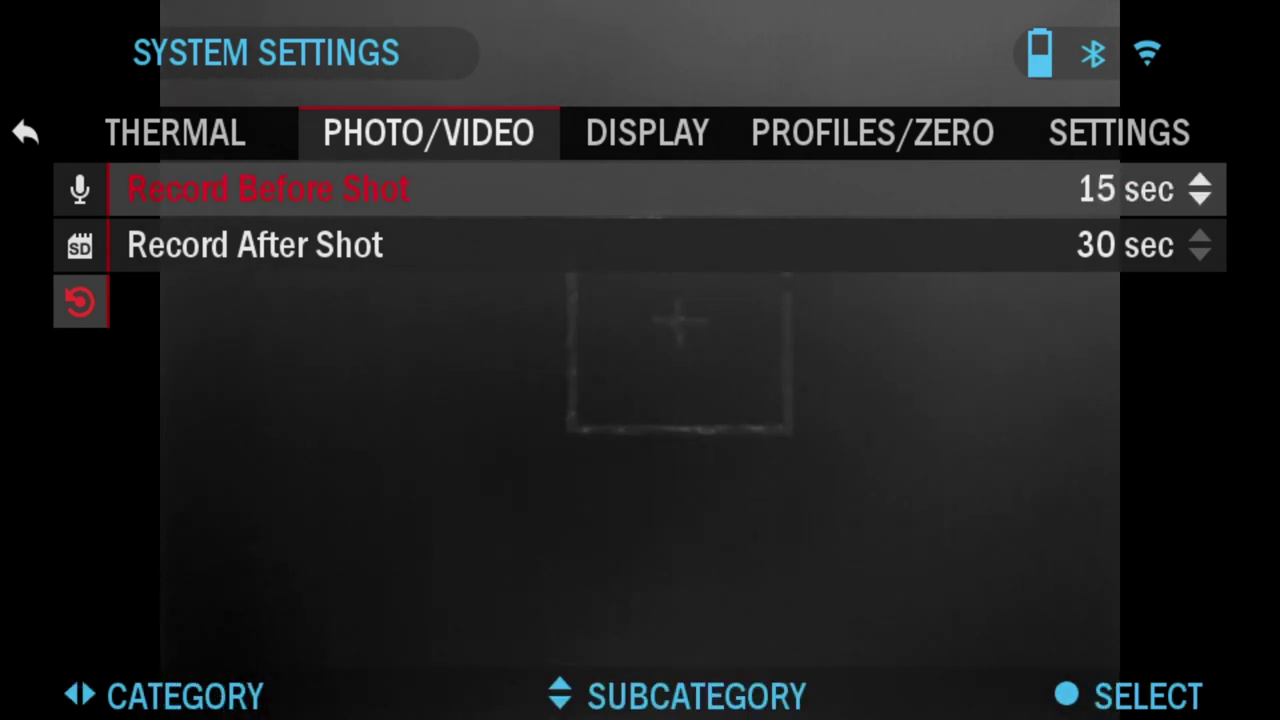
{"action": "key", "text": "Escape"}
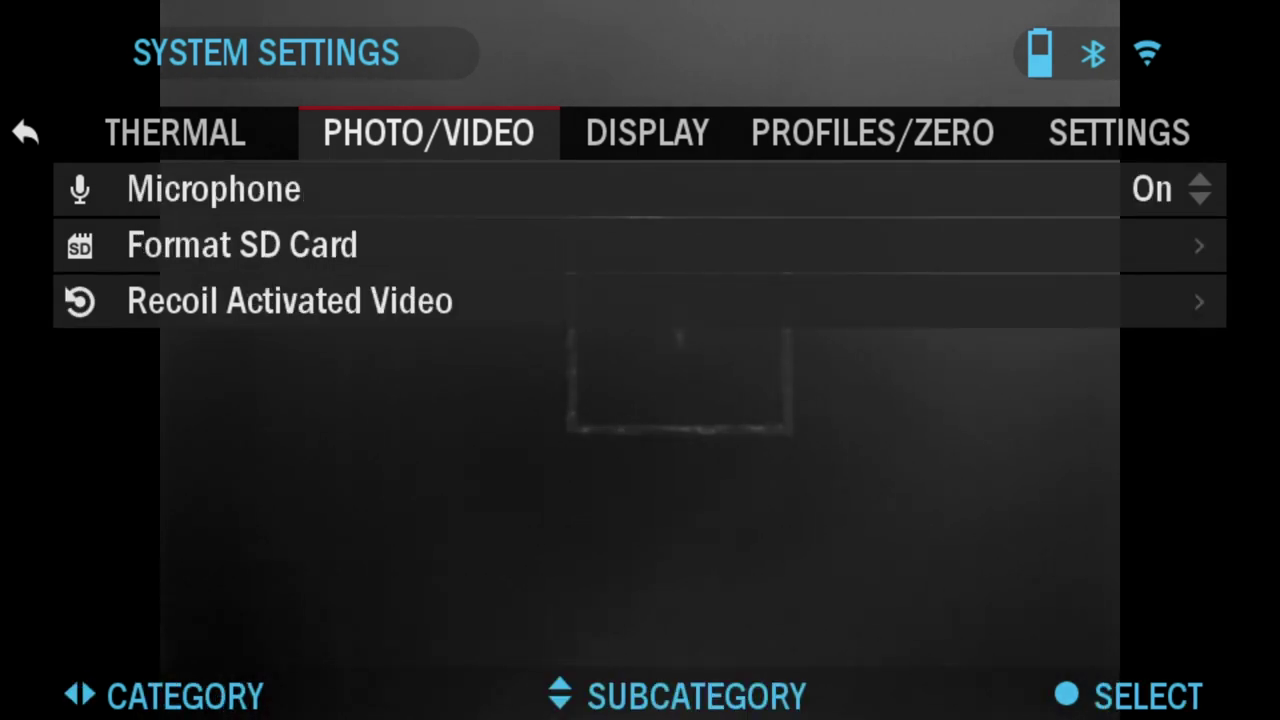
Review the Screen Brightness and Display Widgets options in the Display category, keeping the widgets at Extended.
{"action": "key", "text": "Right"}
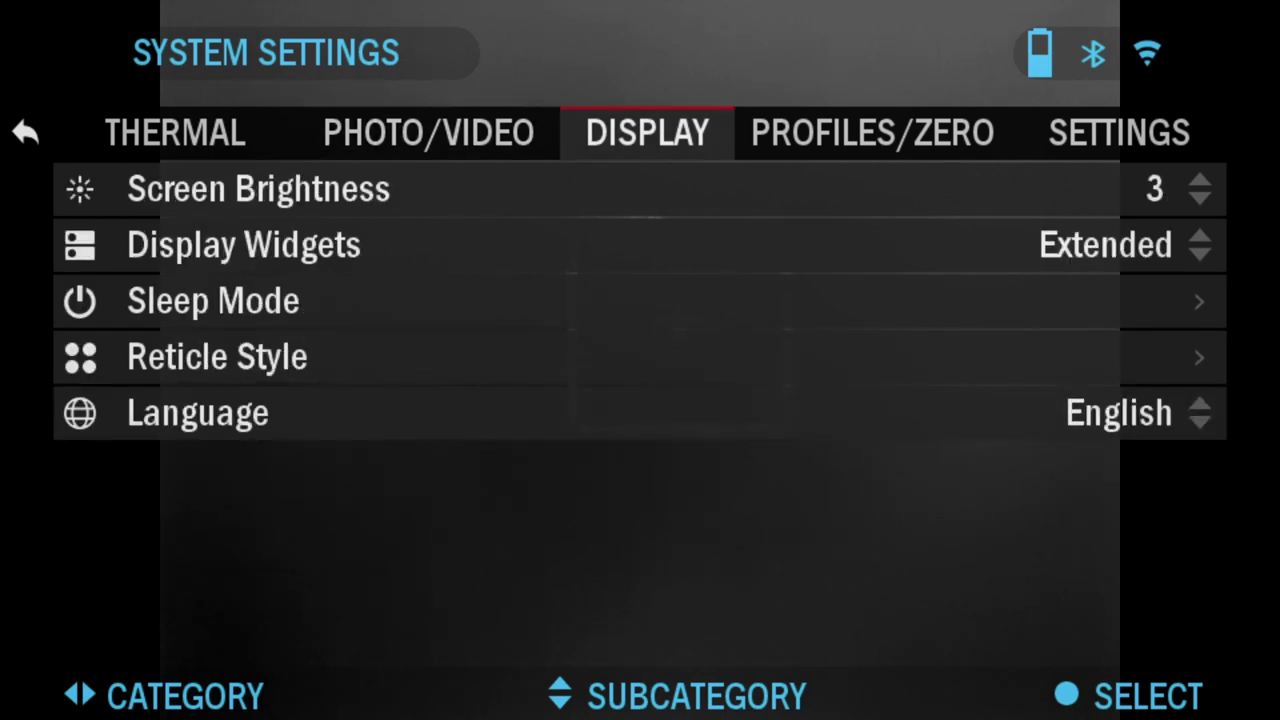
{"action": "key", "text": "Down"}
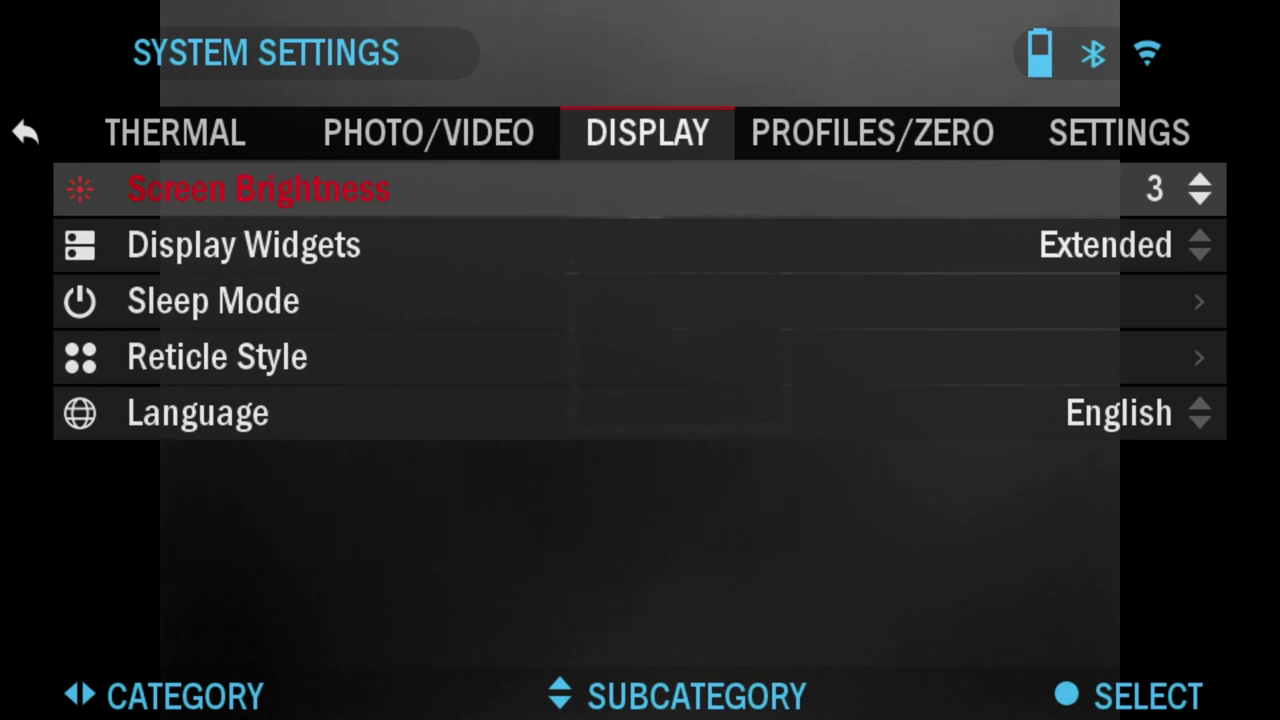
{"action": "key", "text": "Down"}
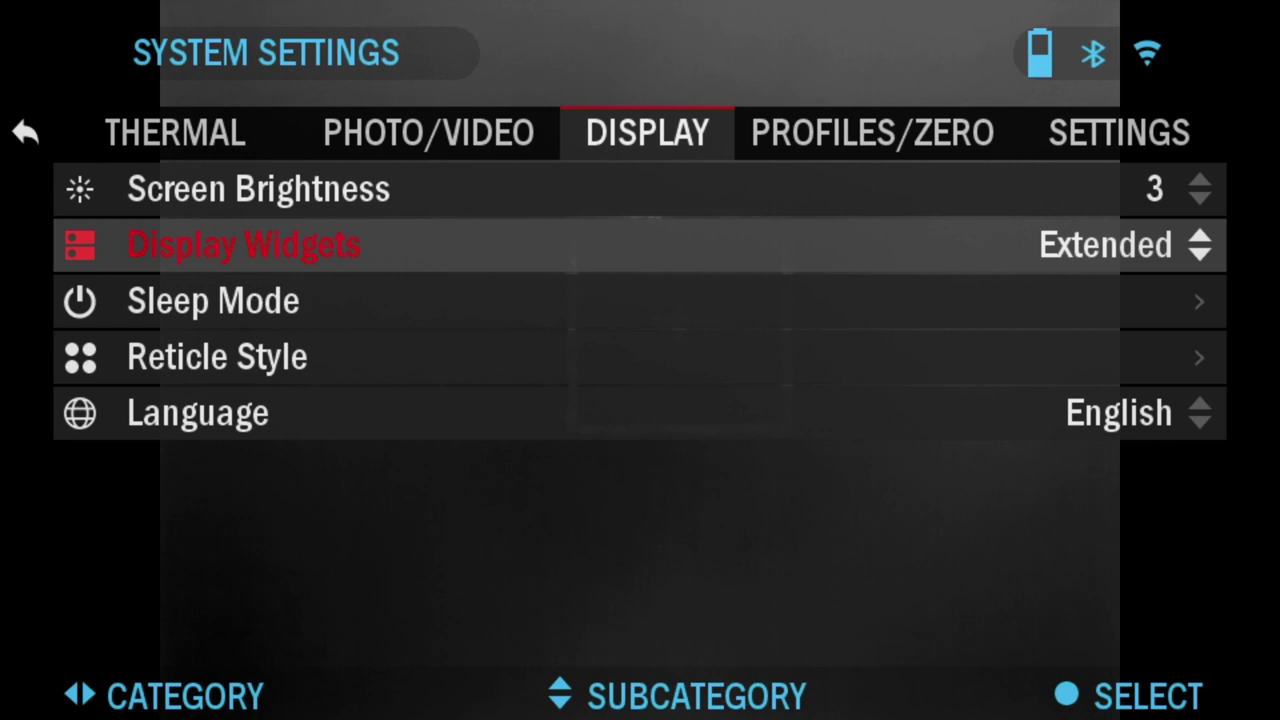
{"action": "key", "text": "Return"}
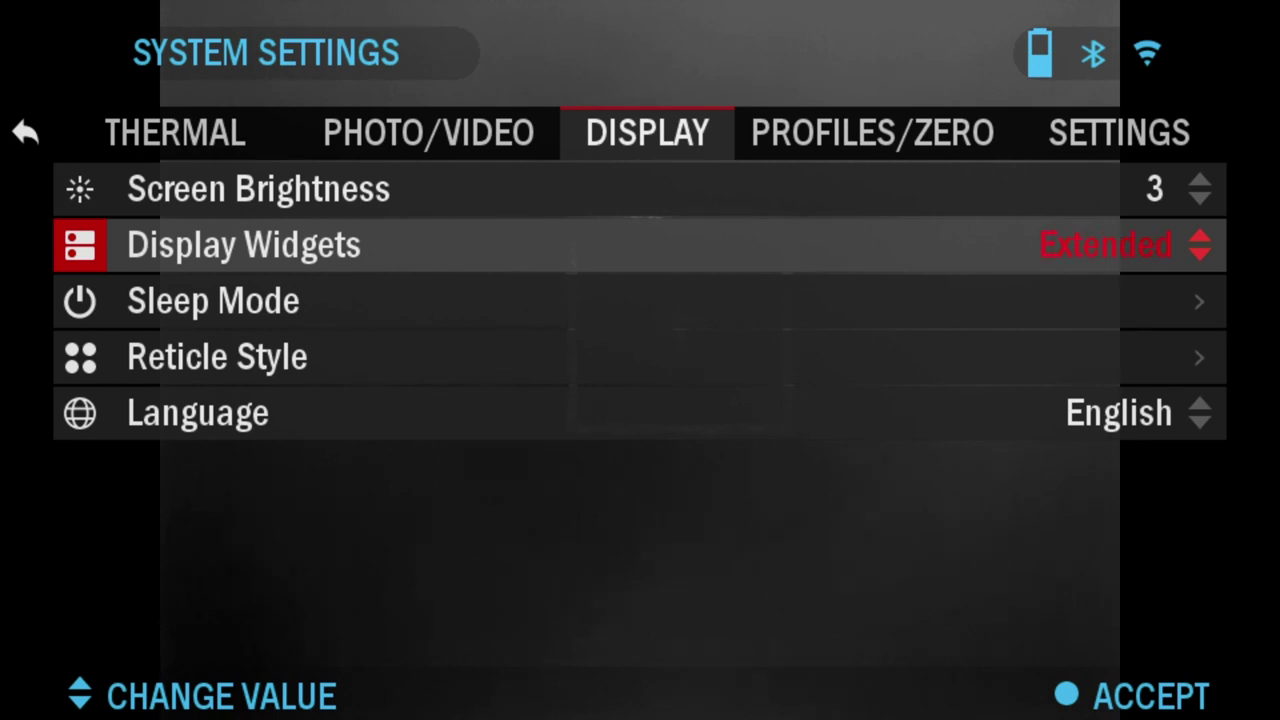
{"action": "key", "text": "Return"}
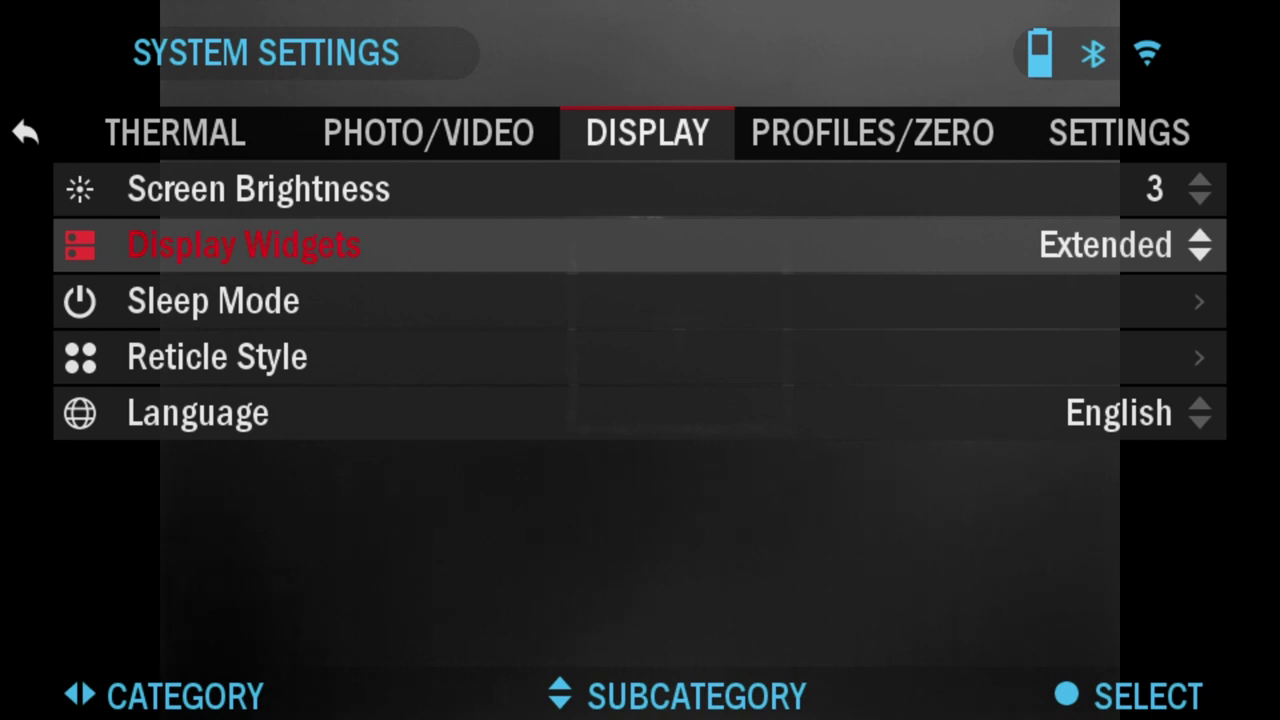
Set the Sleep Mode hibernation time to 10 min and return to the Display options.
{"action": "key", "text": "Down"}
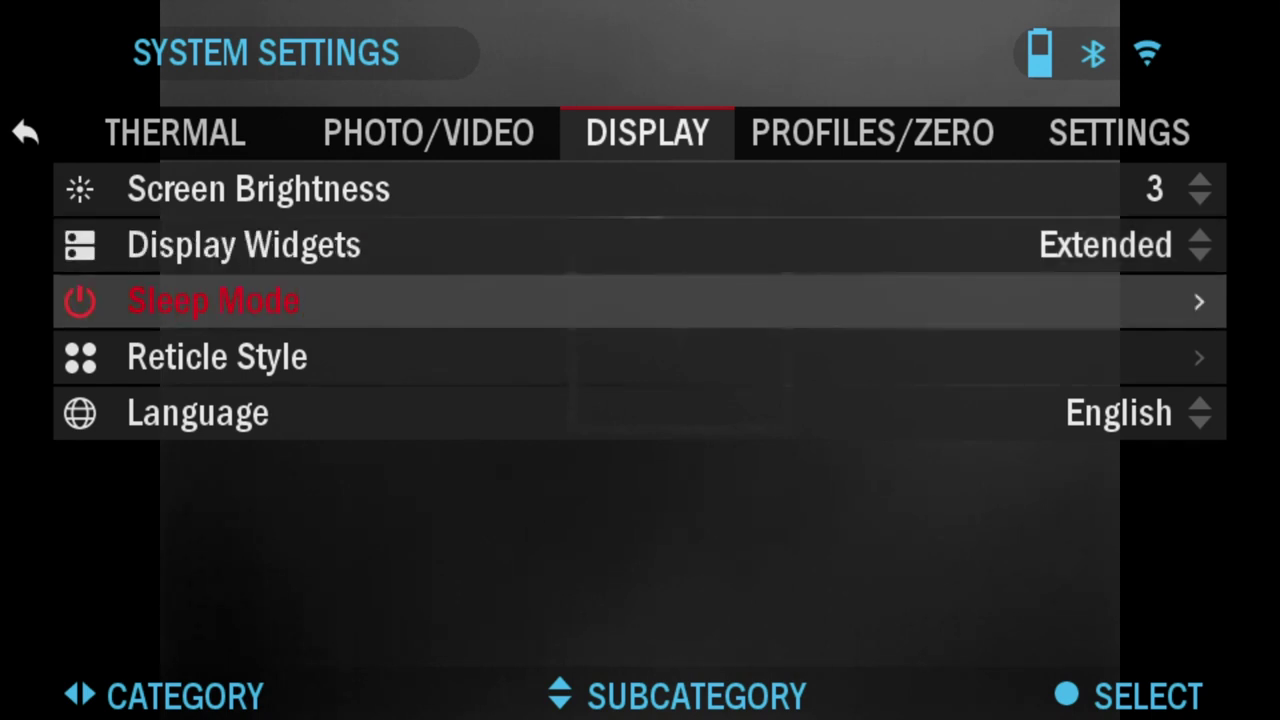
{"action": "key", "text": "Return"}
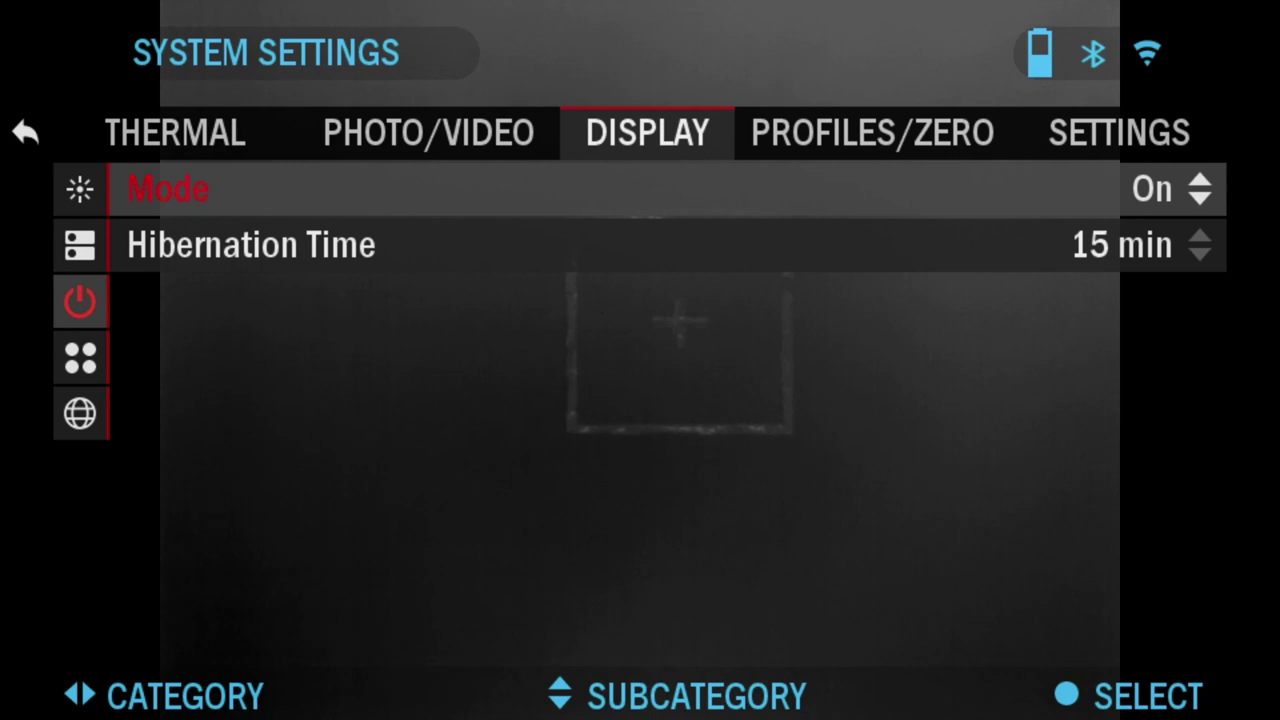
{"action": "key", "text": "Down"}
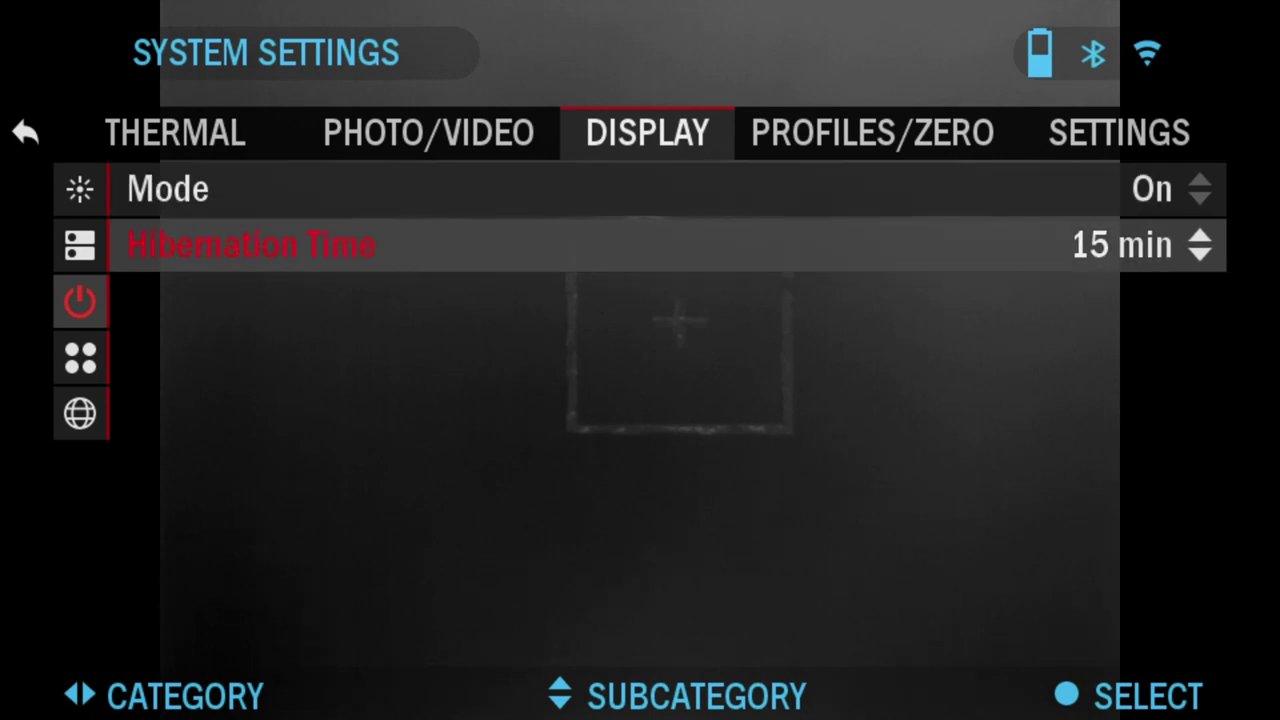
{"action": "key", "text": "Return"}
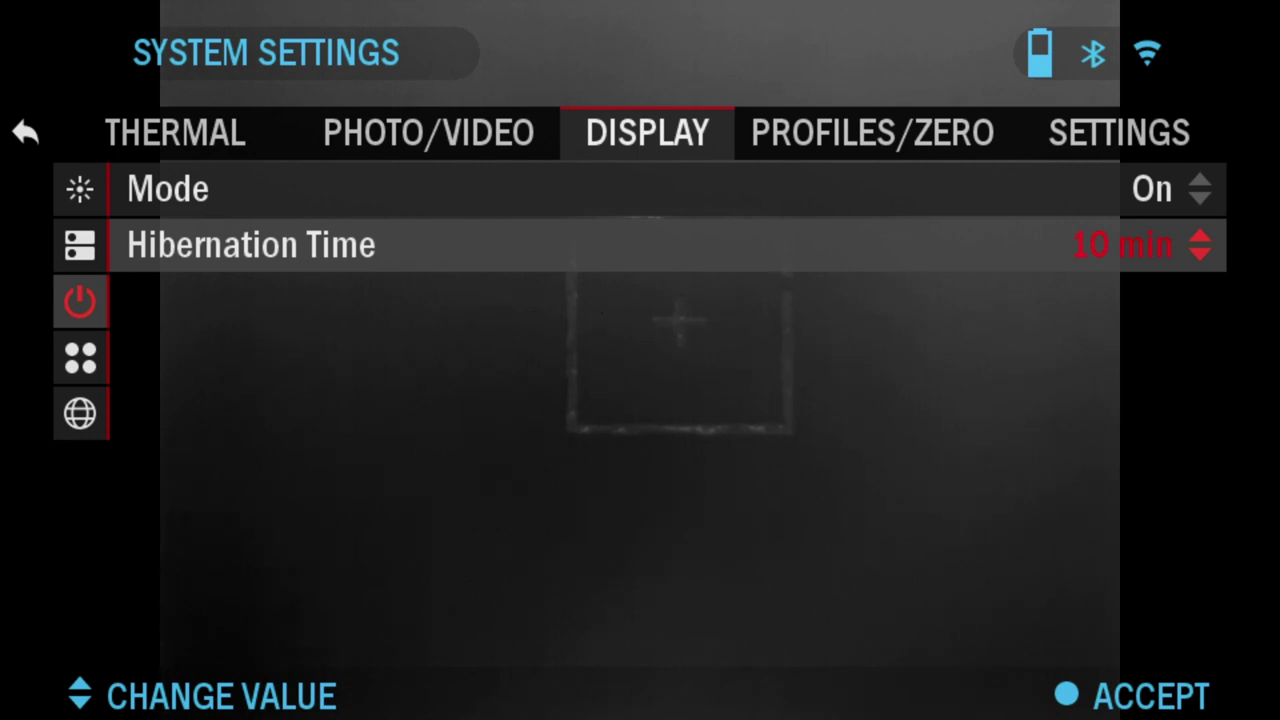
{"action": "key", "text": "Return"}
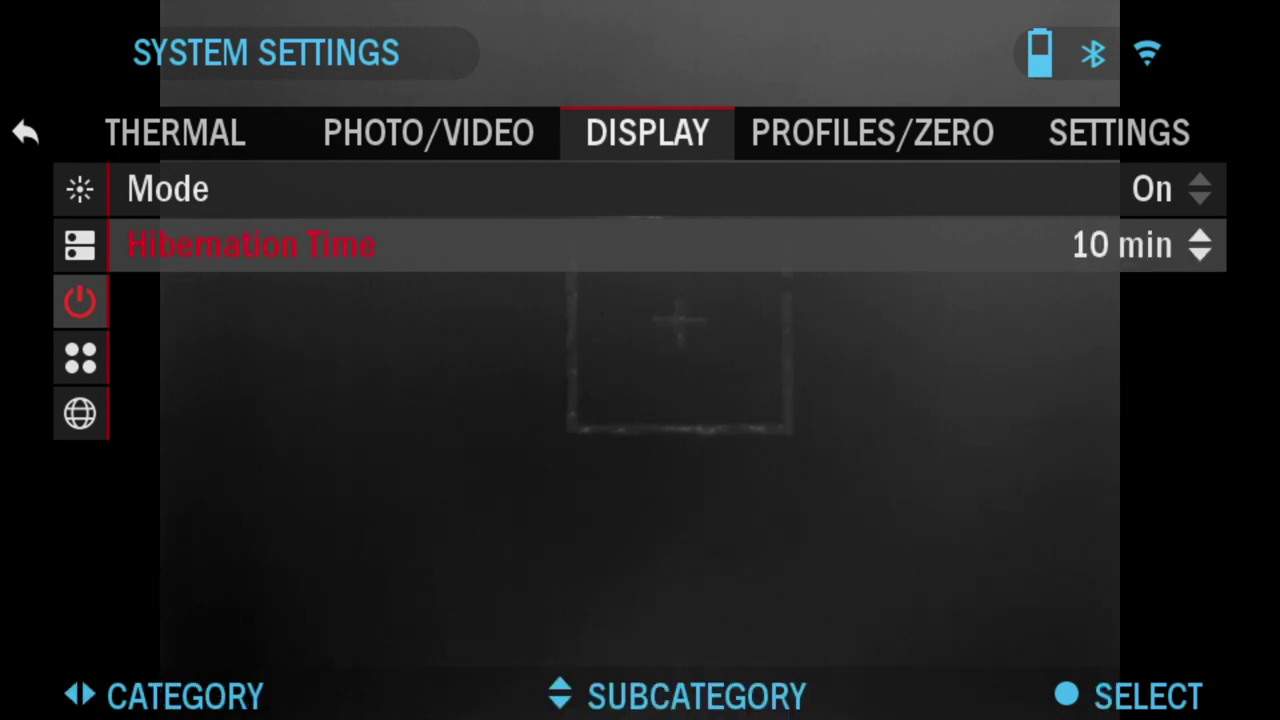
{"action": "key", "text": "Escape"}
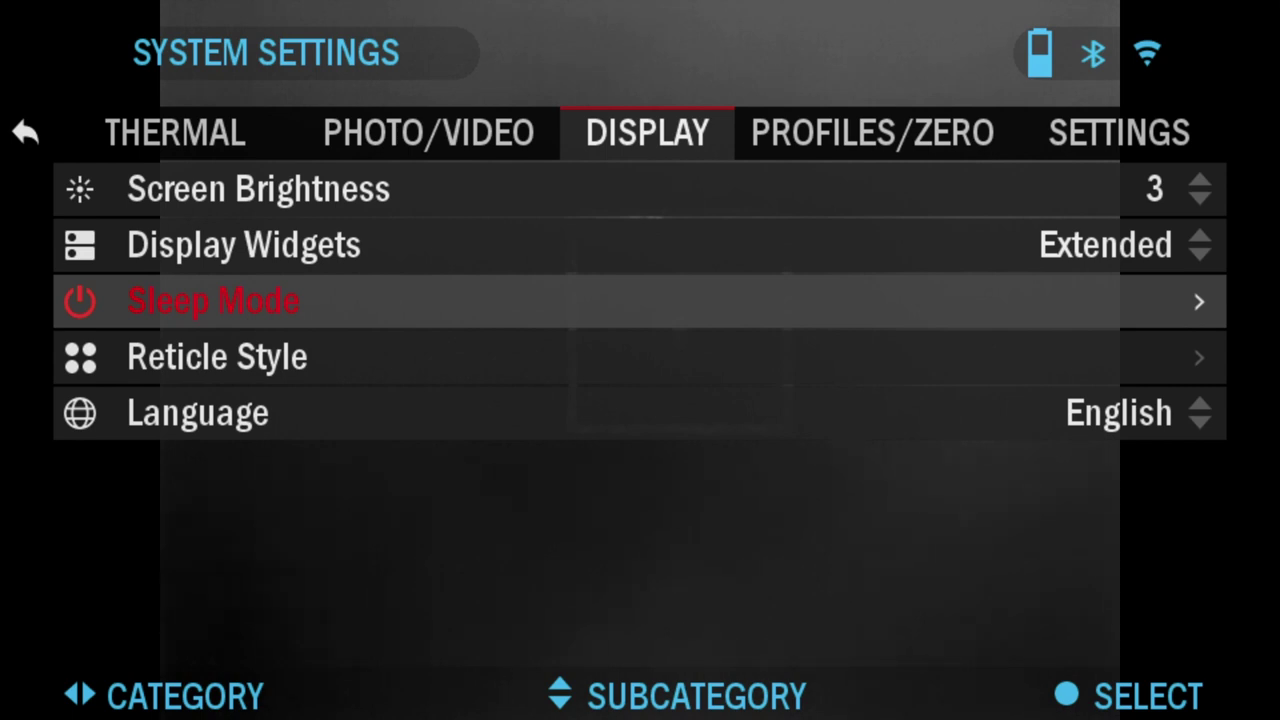
Set the reticle shape to the third style, with a centre dot, two horizontal lines and one lower vertical line.
{"action": "key", "text": "Down"}
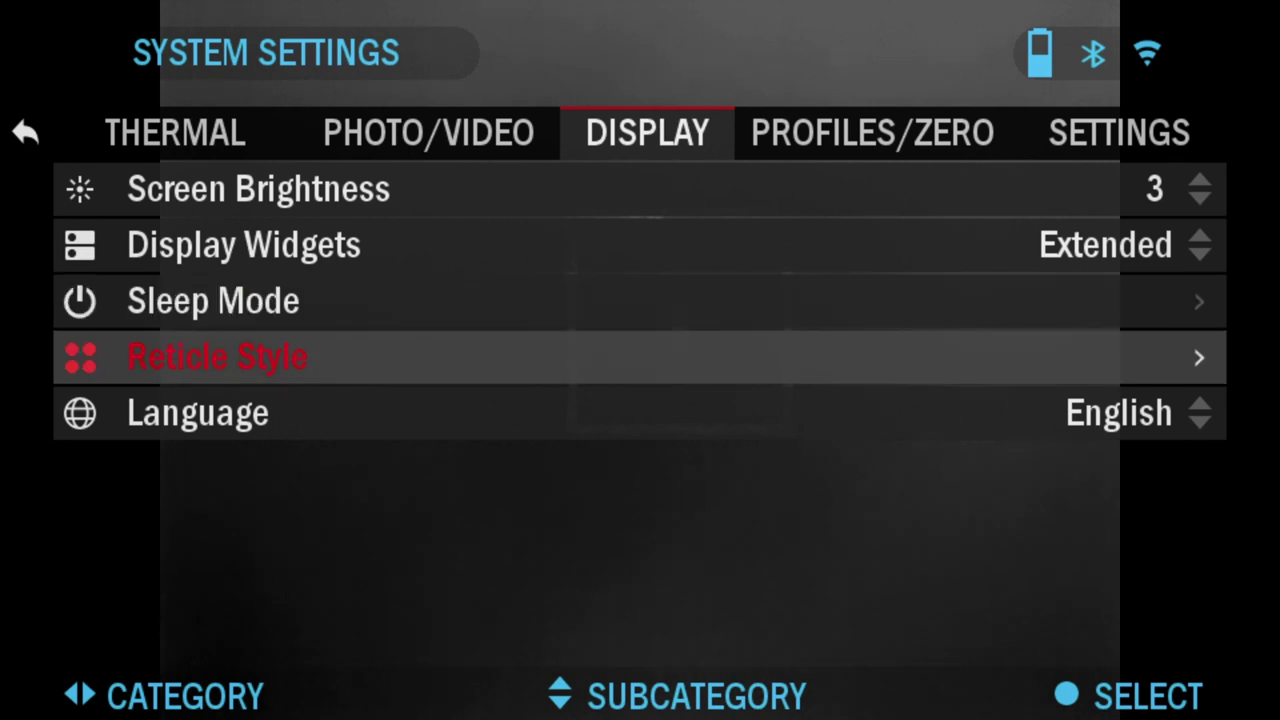
{"action": "key", "text": "Return"}
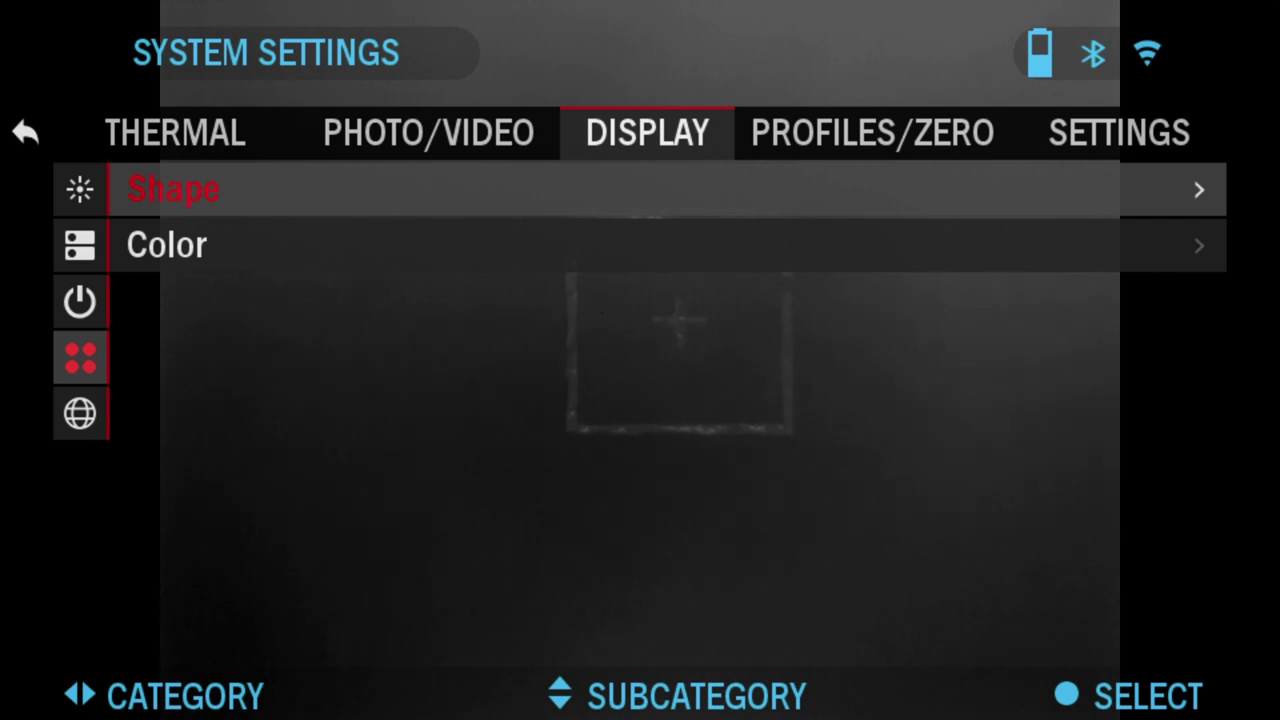
{"action": "key", "text": "Return"}
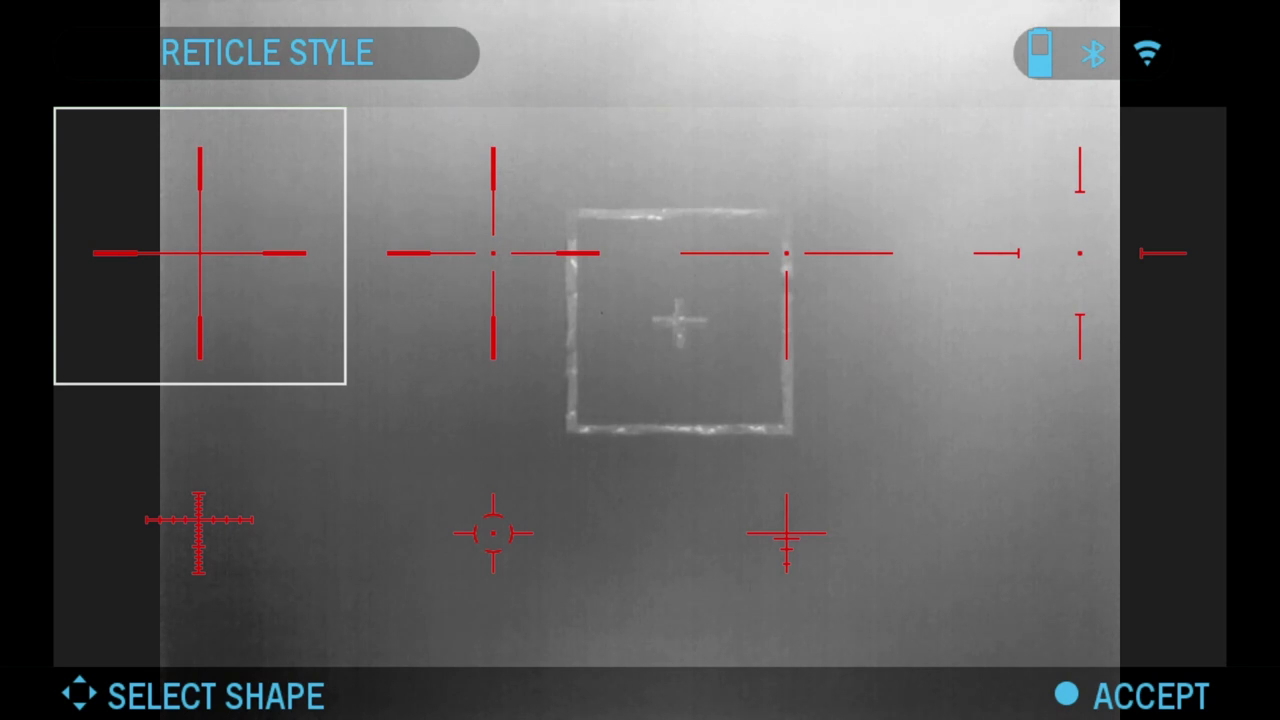
{"action": "key", "text": "Right"}
{"action": "key", "text": "Right"}
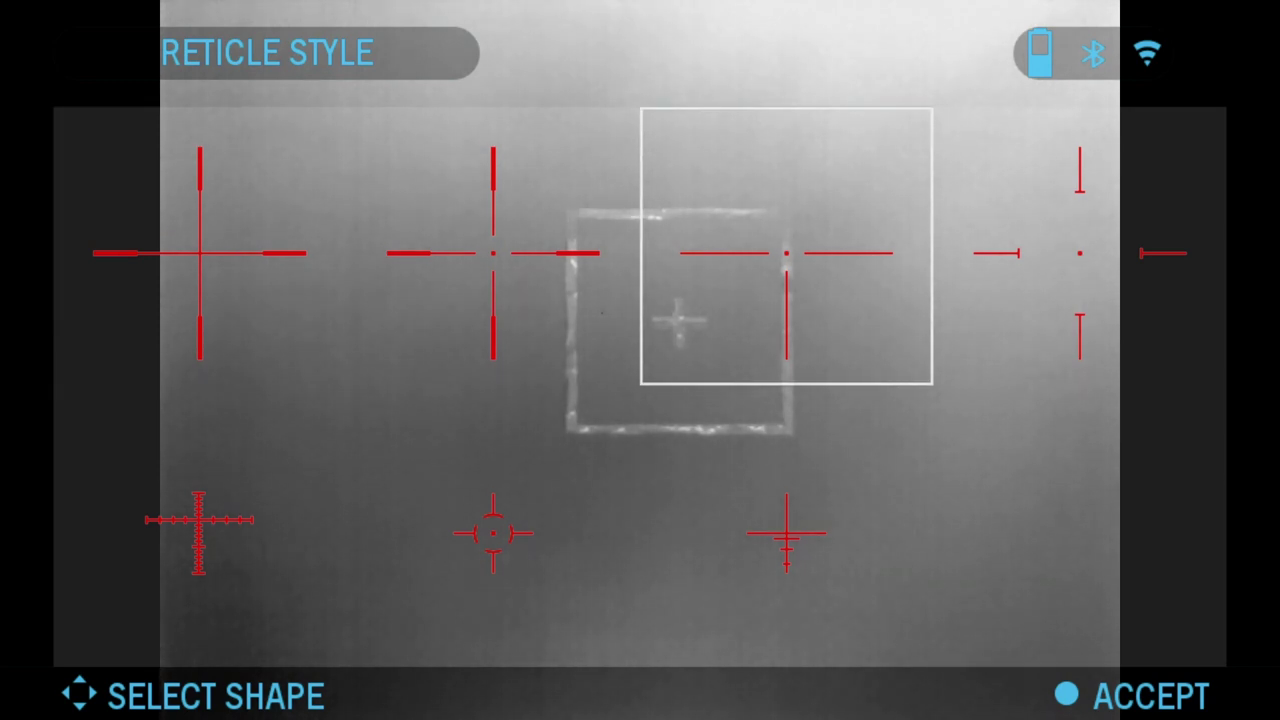
{"action": "key", "text": "Return"}
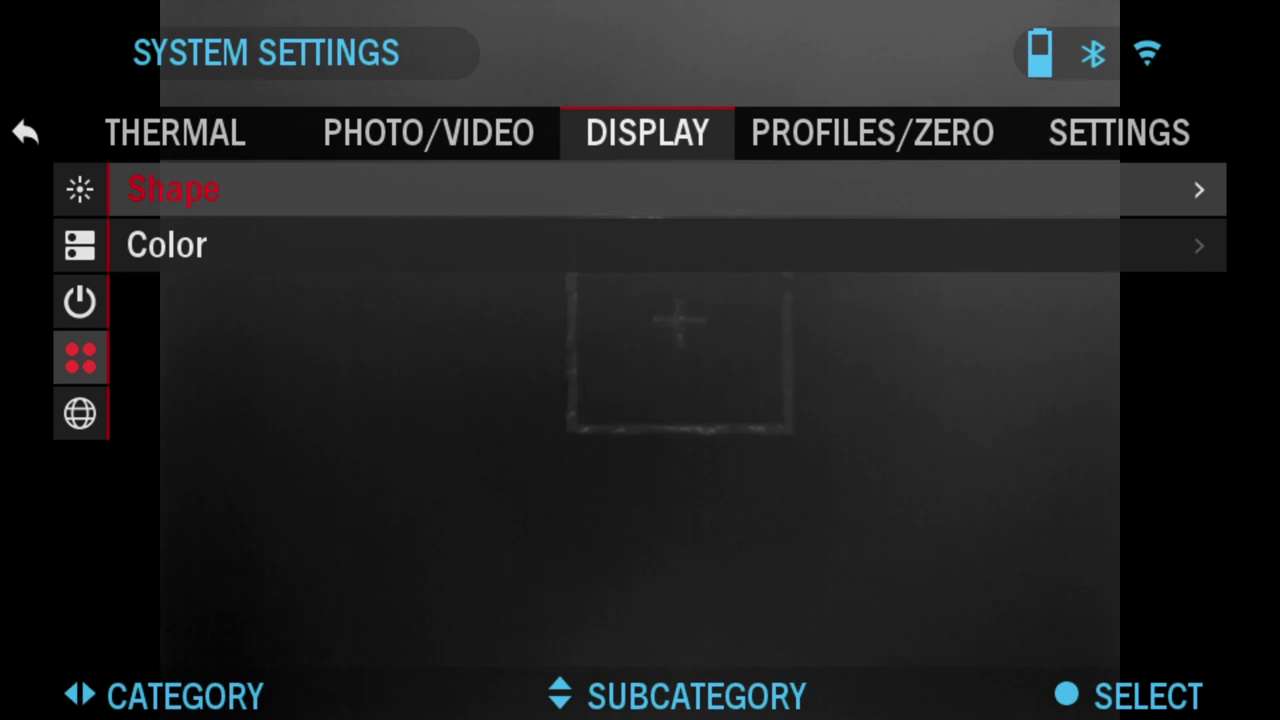
Preview the available reticle colors, set the reticle color to yellow, and return to the Display options.
{"action": "key", "text": "Down"}
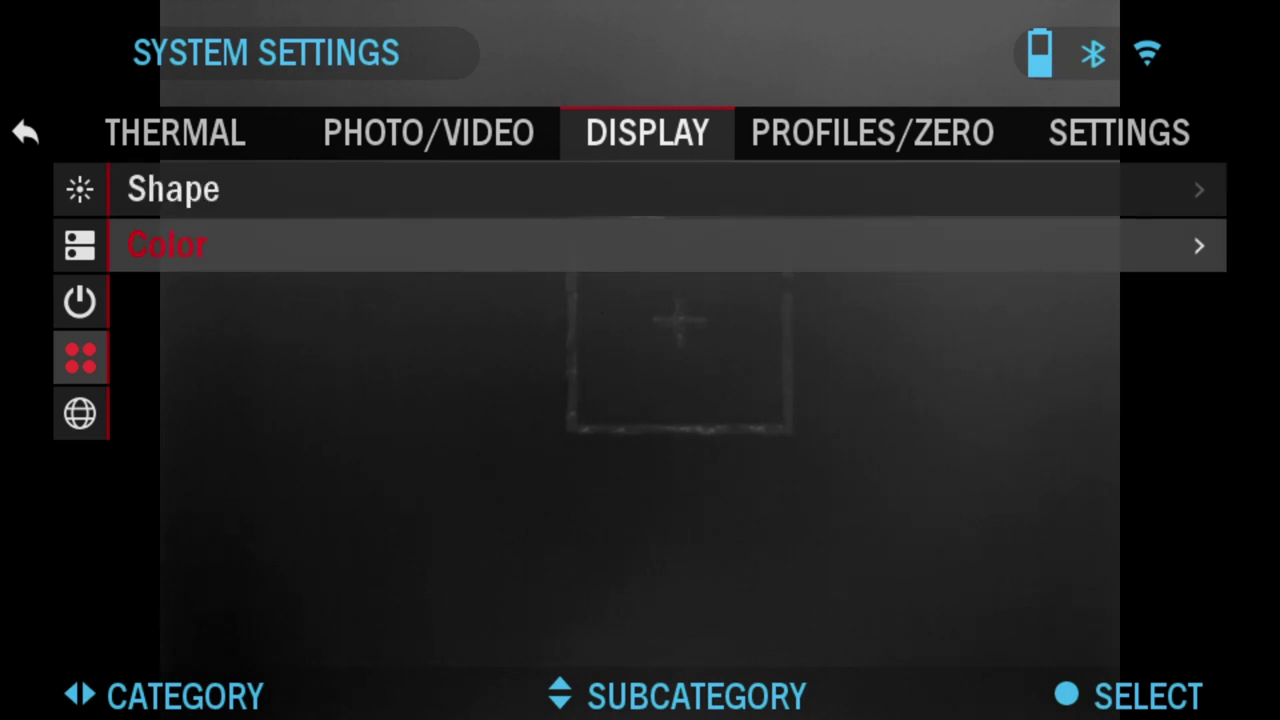
{"action": "key", "text": "Return"}
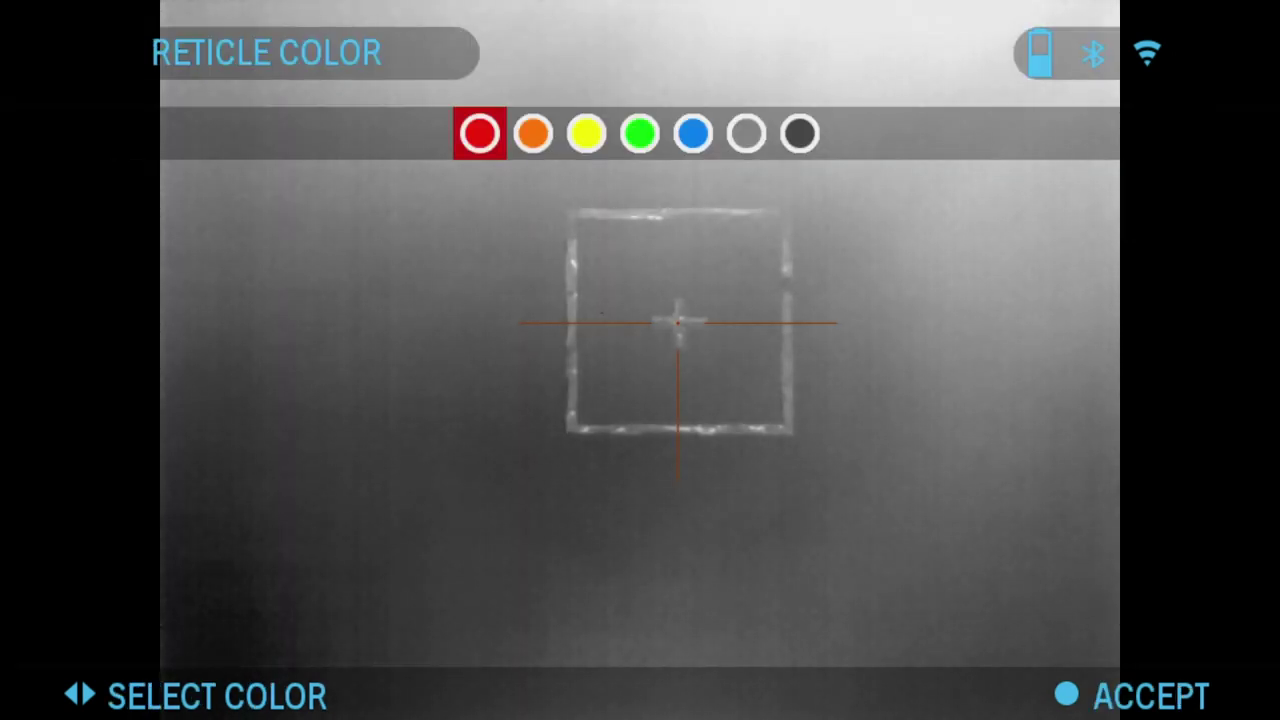
{"action": "key", "text": "Right"}
{"action": "key", "text": "Right"}
{"action": "key", "text": "Right"}
{"action": "key", "text": "Right"}
{"action": "key", "text": "Right"}
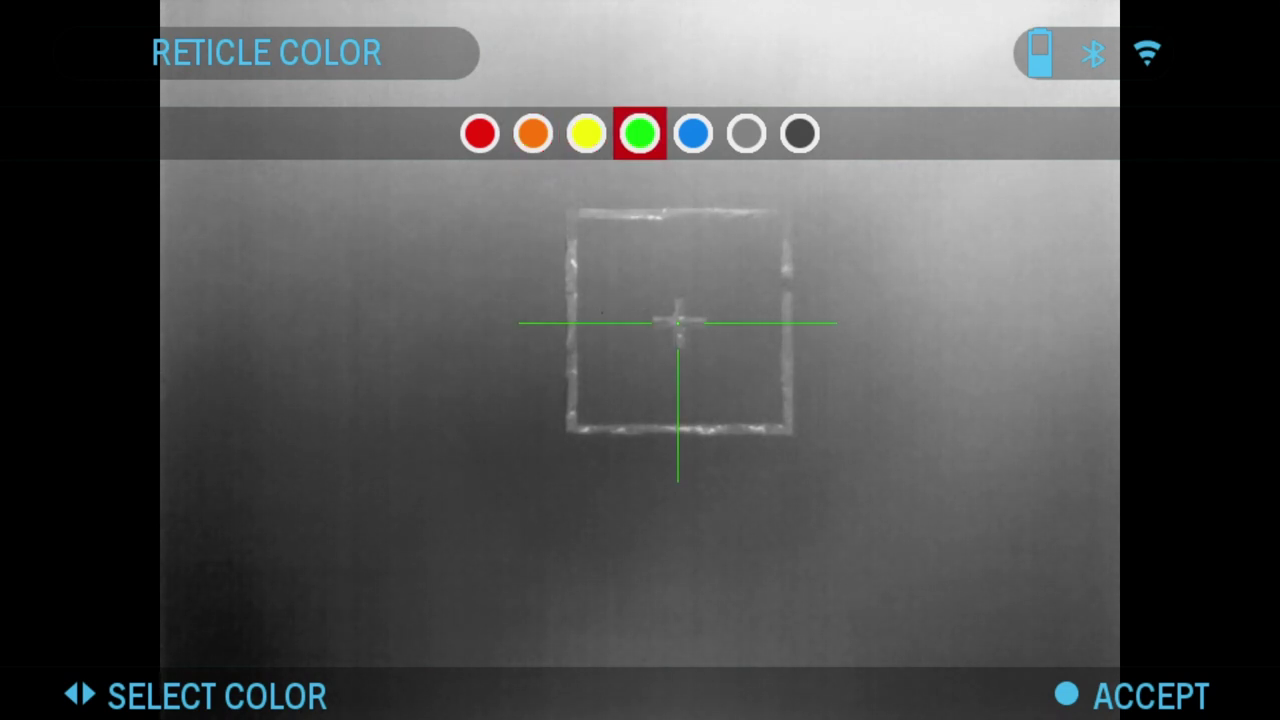
{"action": "key", "text": "Right"}
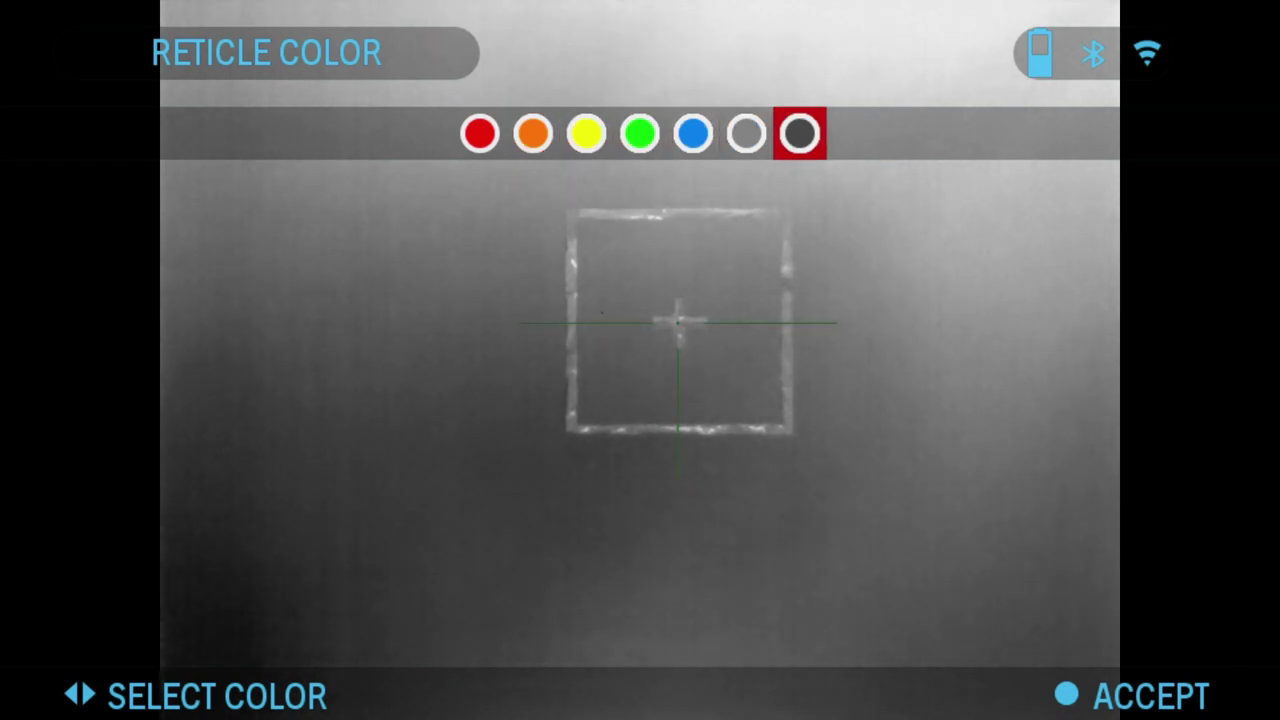
{"action": "key", "text": "Left"}
{"action": "key", "text": "Left"}
{"action": "key", "text": "Left"}
{"action": "key", "text": "Left"}
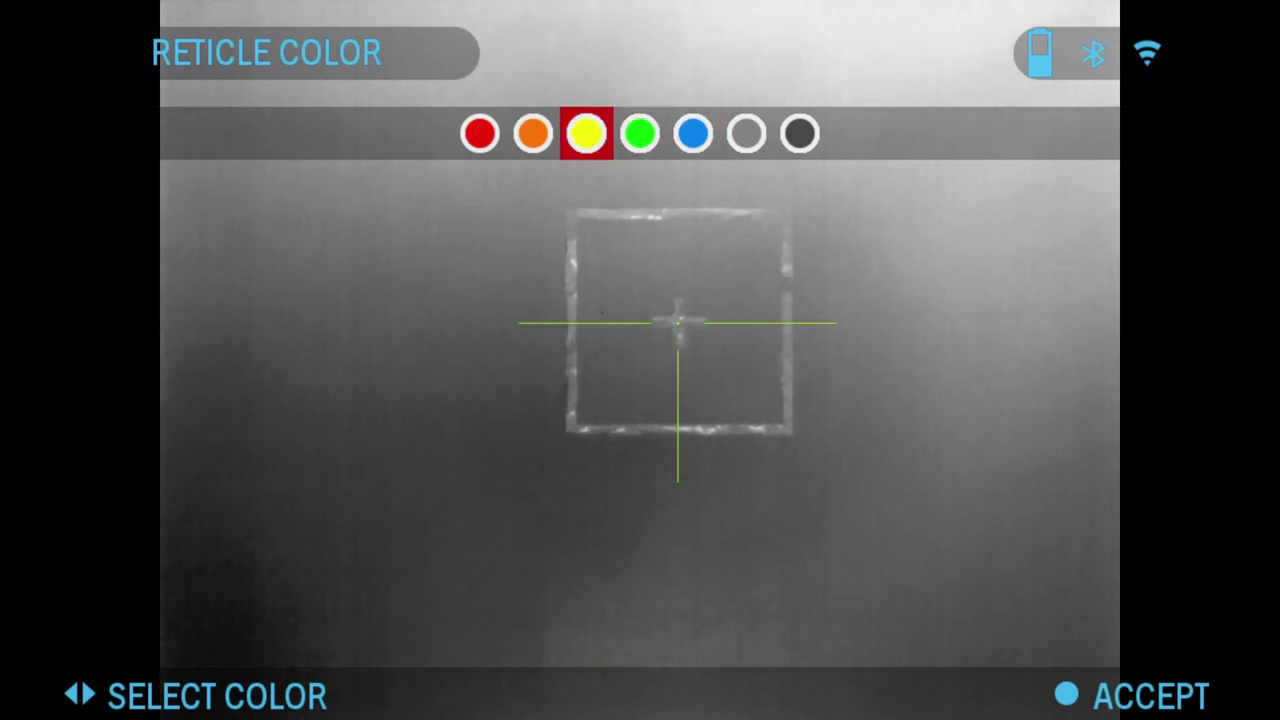
{"action": "key", "text": "Return"}
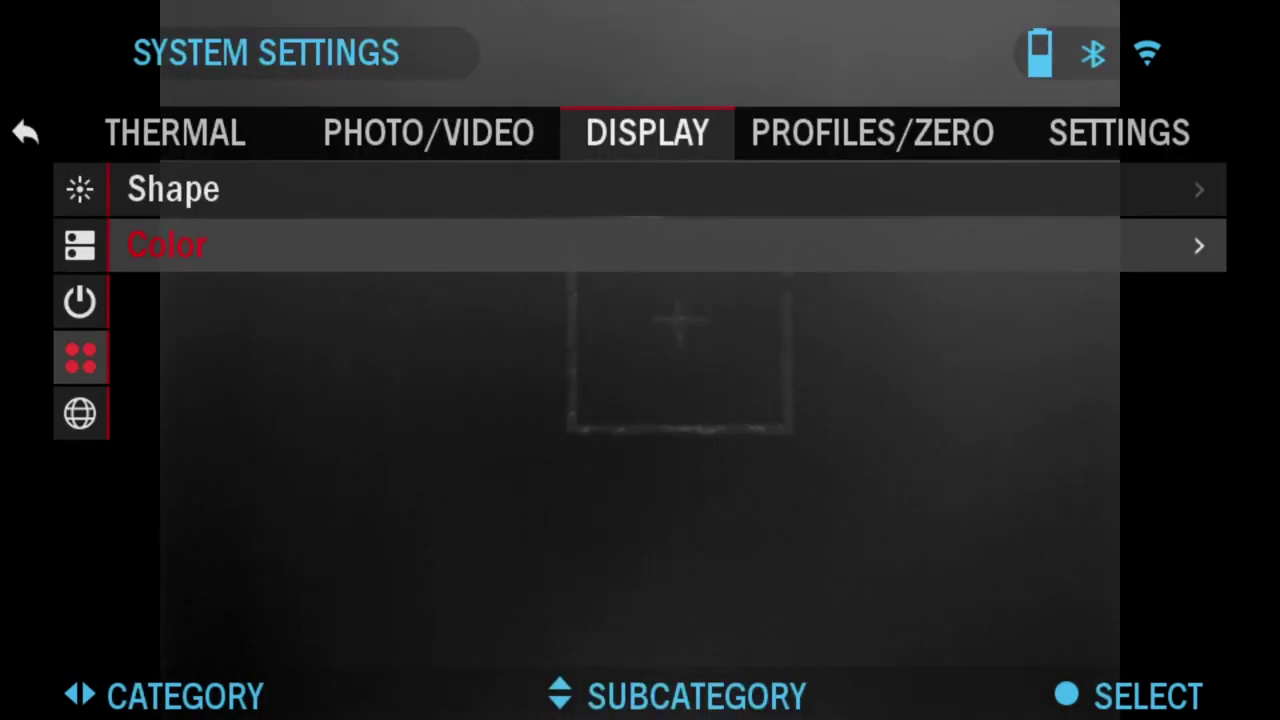
{"action": "key", "text": "Escape"}
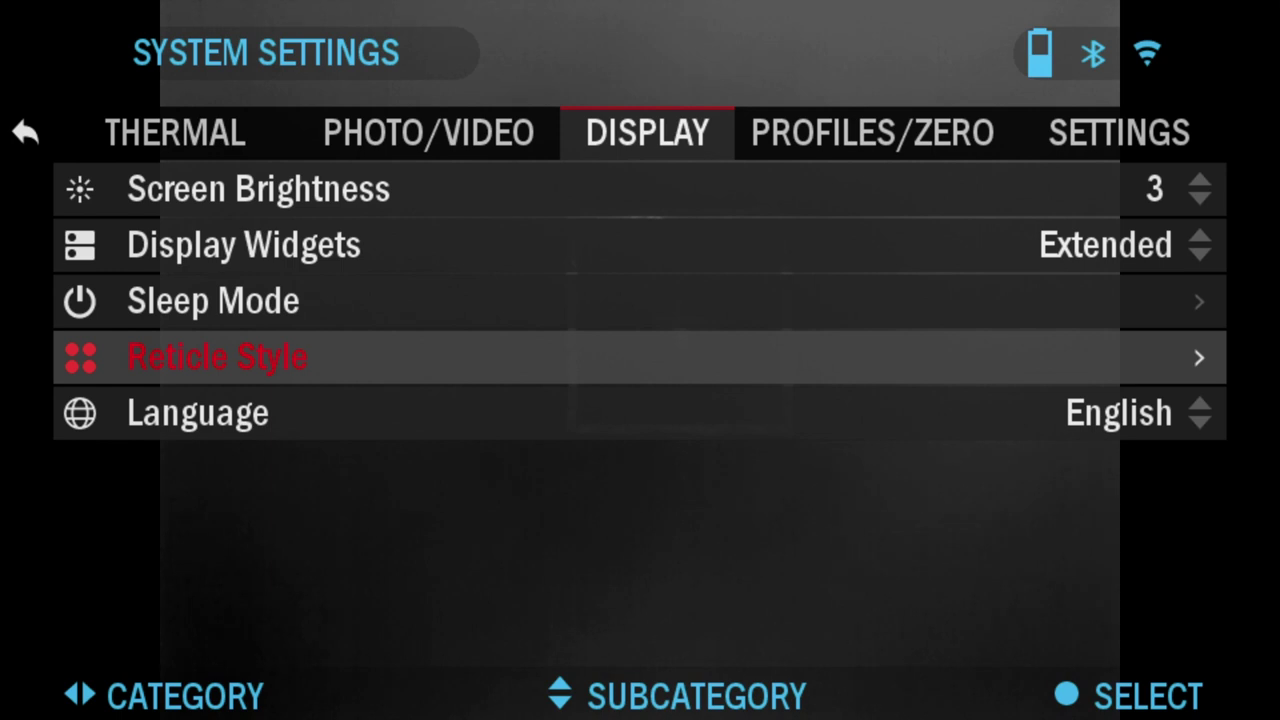
Review the Language option in the Display category and the current profile's zeroing and ballistic settings in Profiles/Zero.
{"action": "key", "text": "Down"}
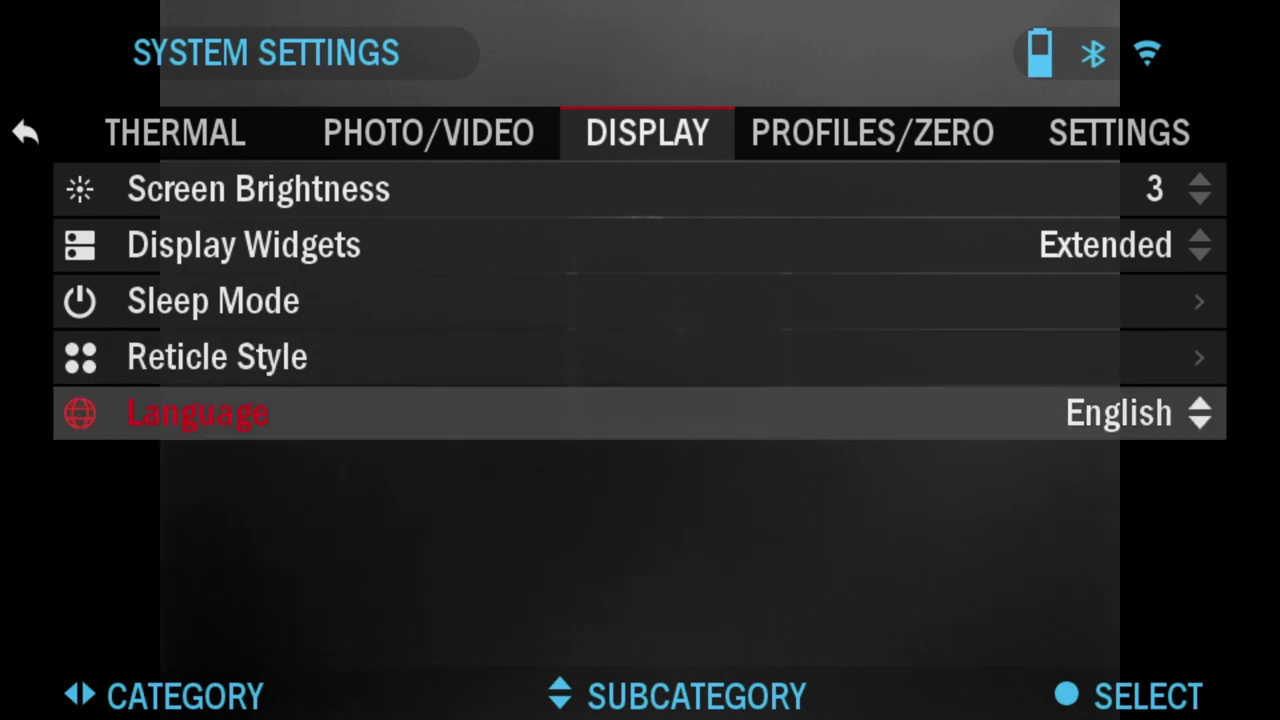
{"action": "key", "text": "Escape"}
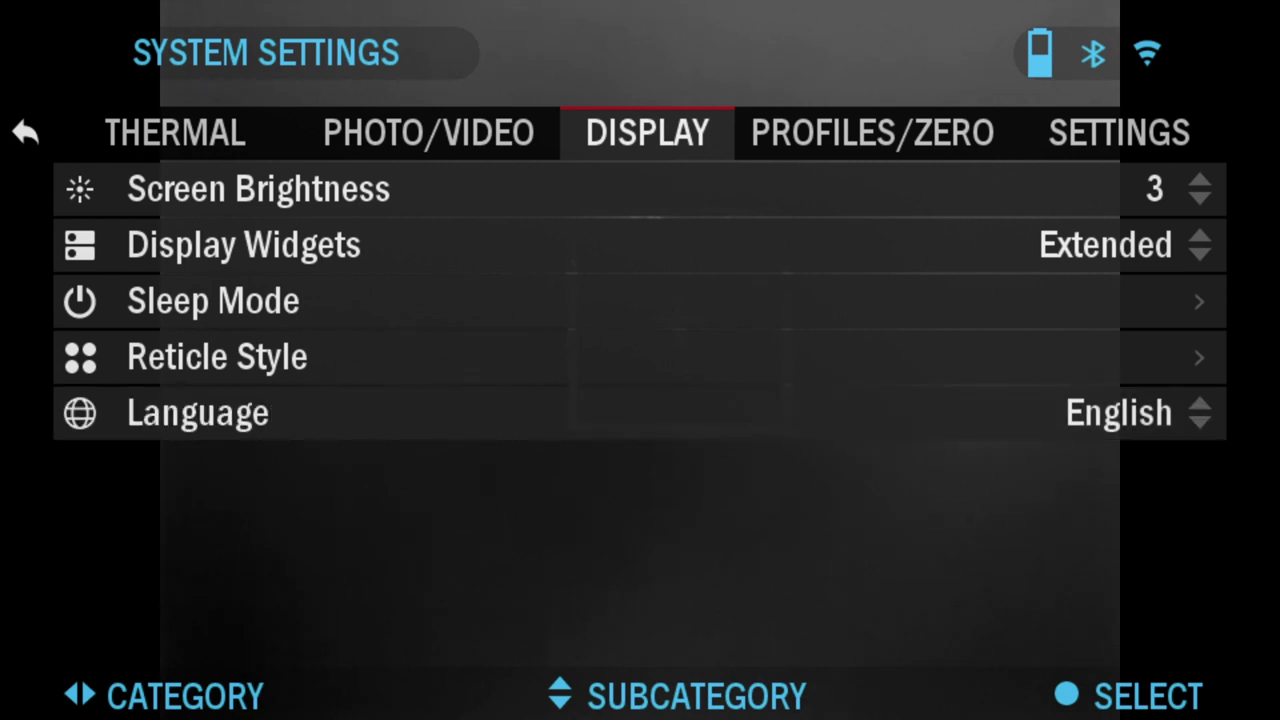
{"action": "key", "text": "Right"}
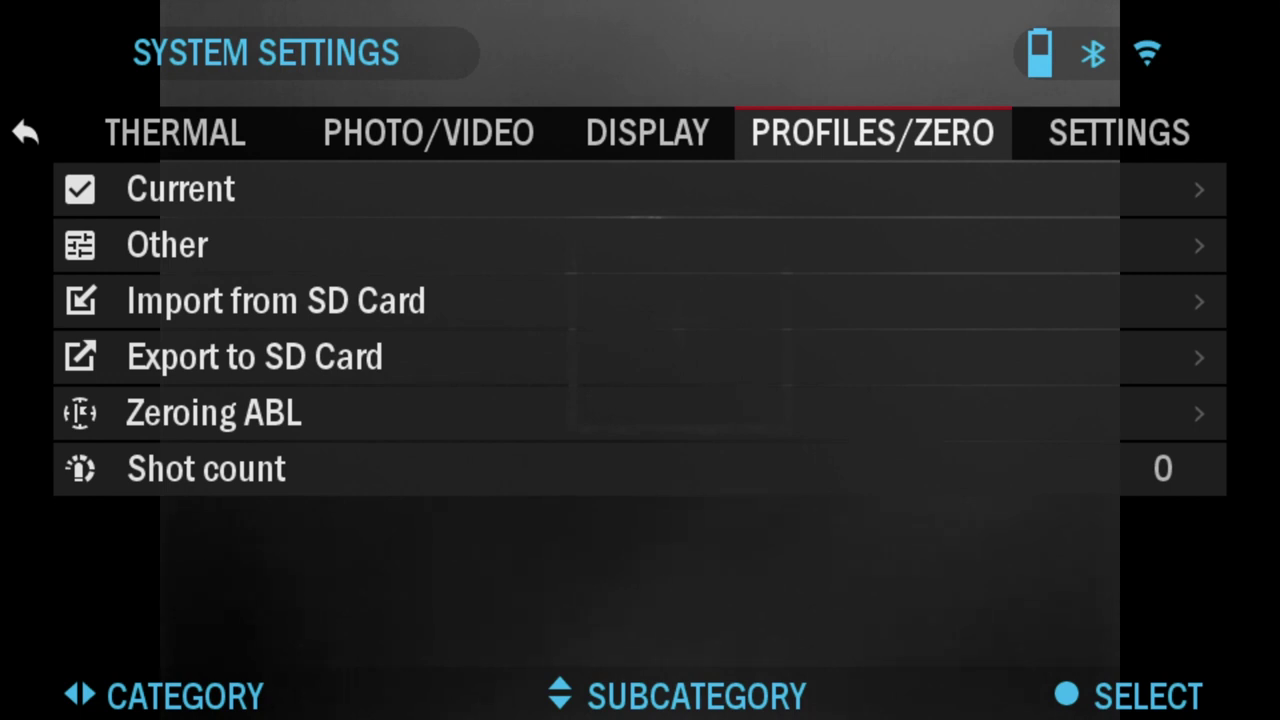
{"action": "key", "text": "Down"}
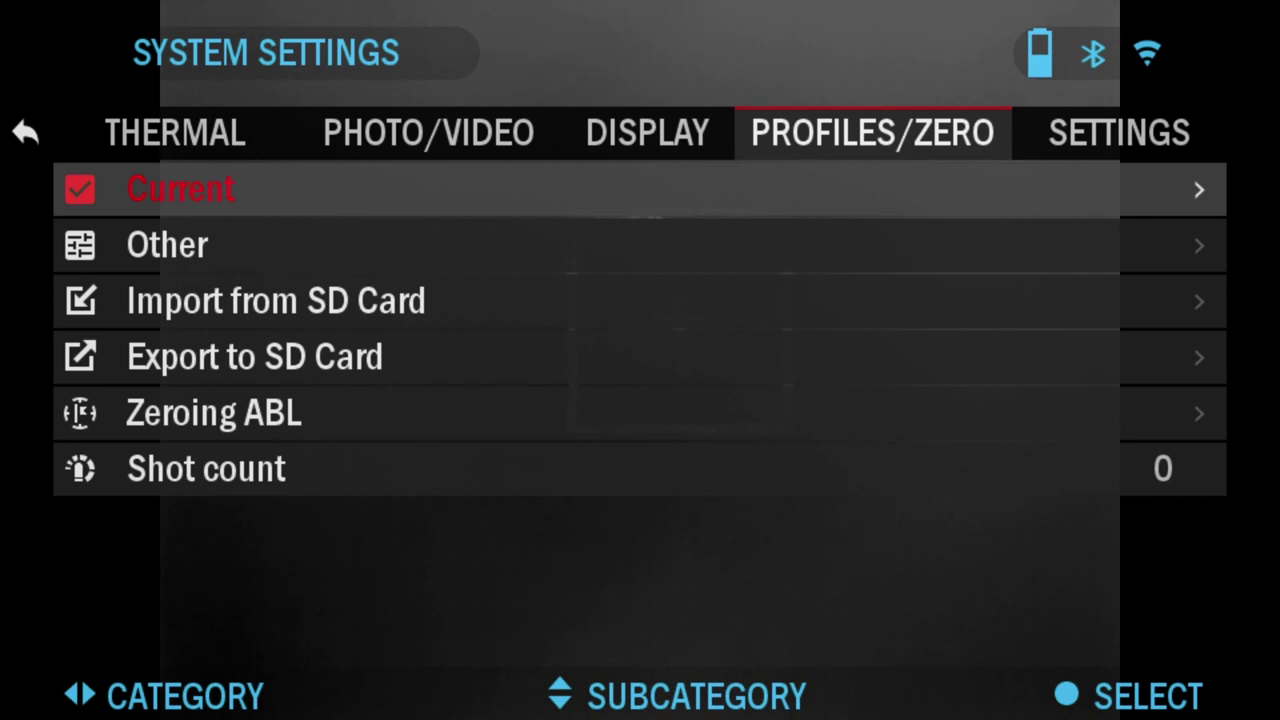
{"action": "key", "text": "Return"}
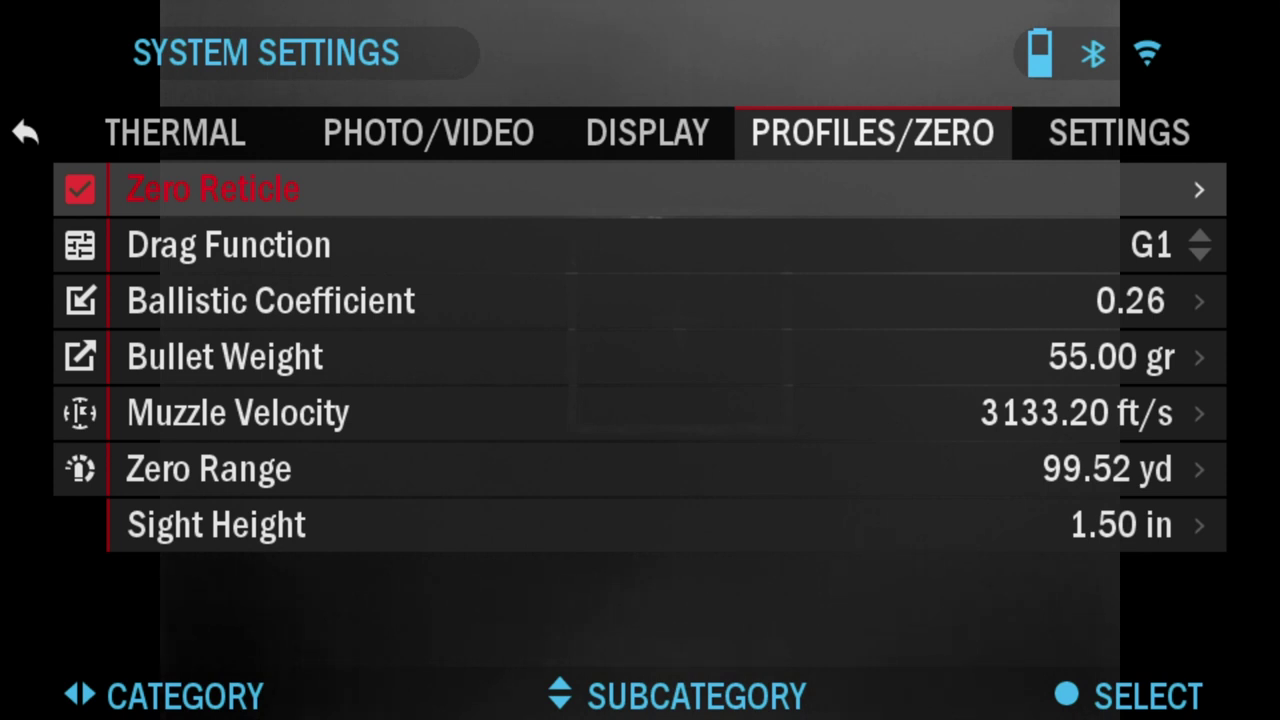
{"action": "key", "text": "Escape"}
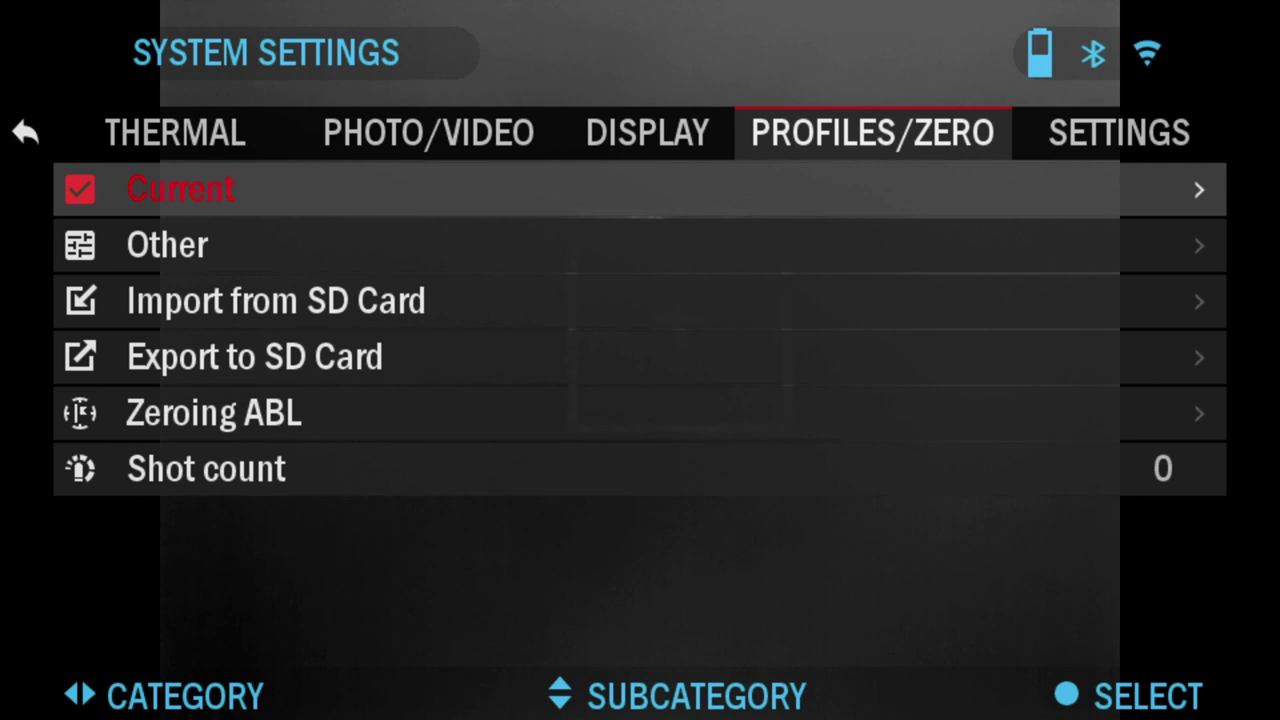
Create a new profile under Other in the Profiles/Zero category and return to the category's options.
{"action": "key", "text": "Down"}
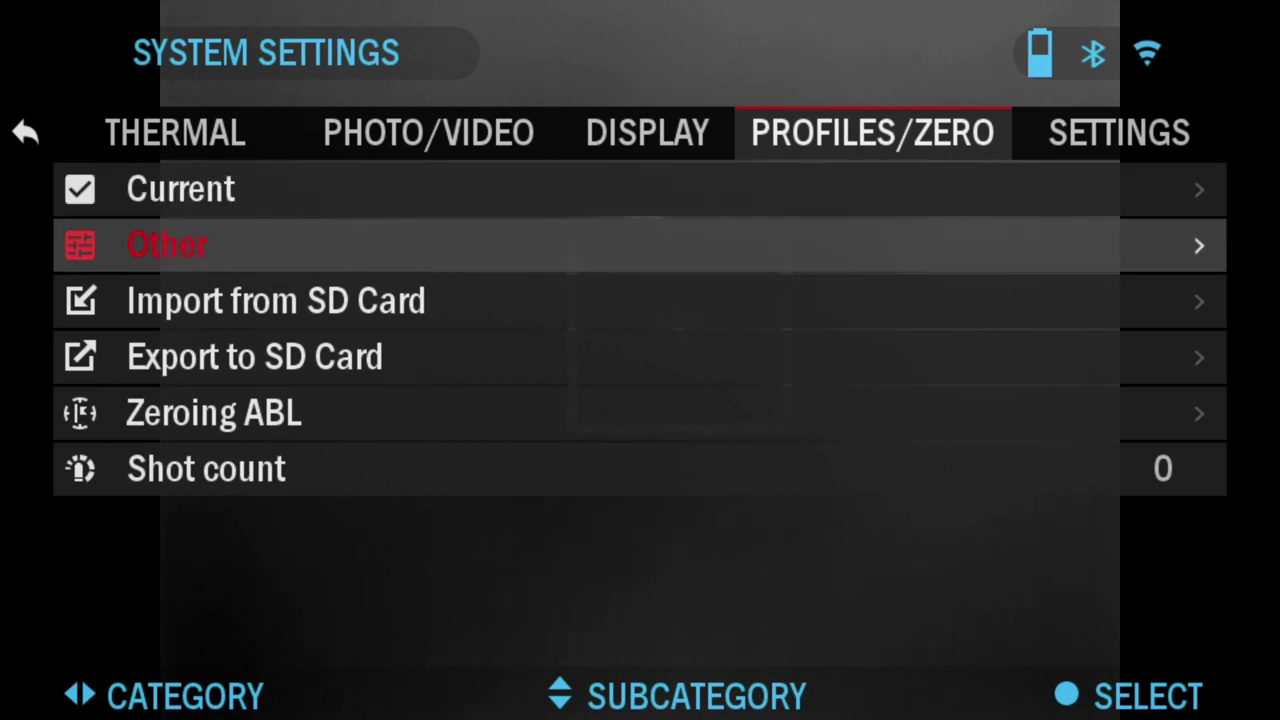
{"action": "key", "text": "Return"}
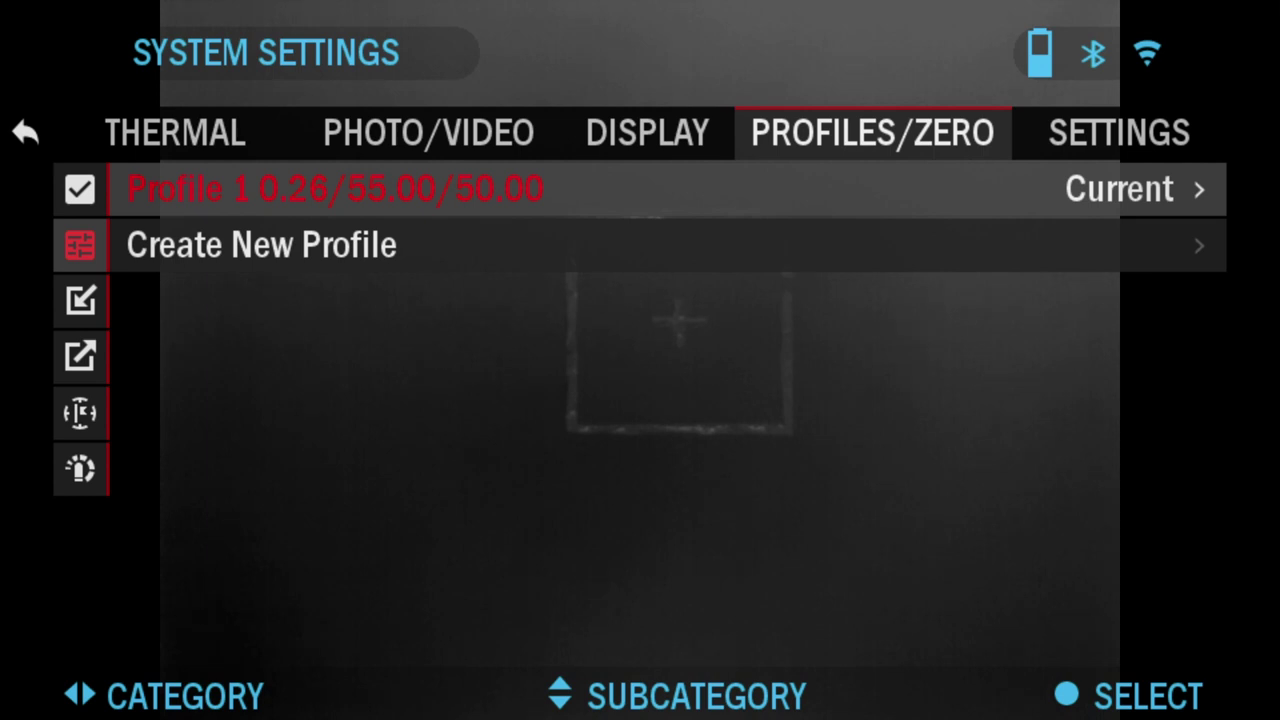
{"action": "key", "text": "Down"}
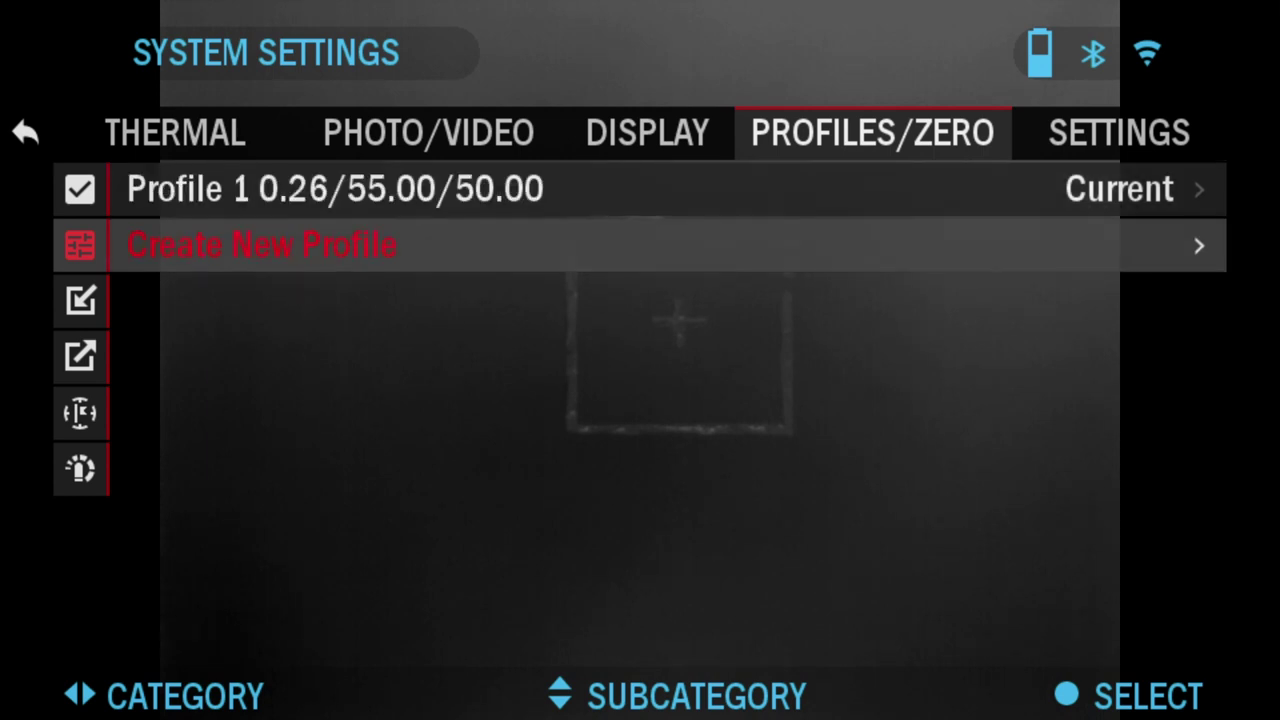
{"action": "key", "text": "Return"}
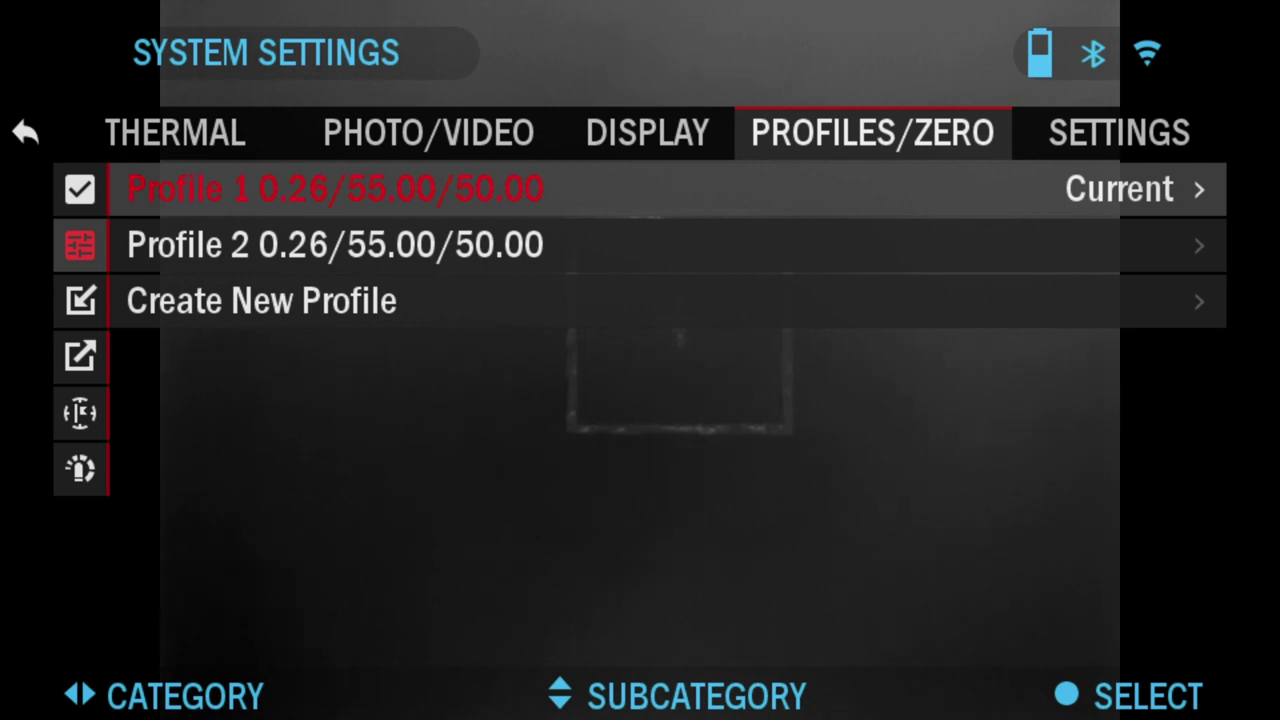
{"action": "key", "text": "Escape"}
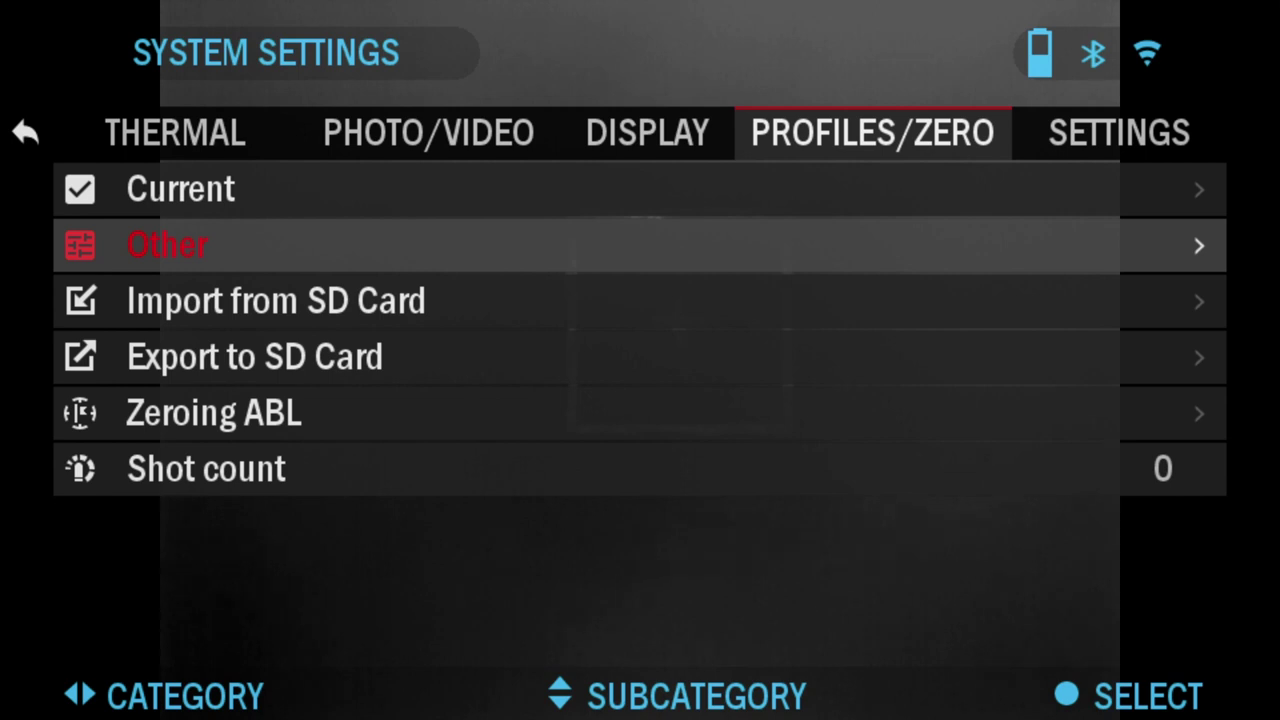
Review the Import from SD Card, Export to SD Card, Zeroing ABL and Shot count options.
{"action": "key", "text": "Down"}
{"action": "key", "text": "Down"}
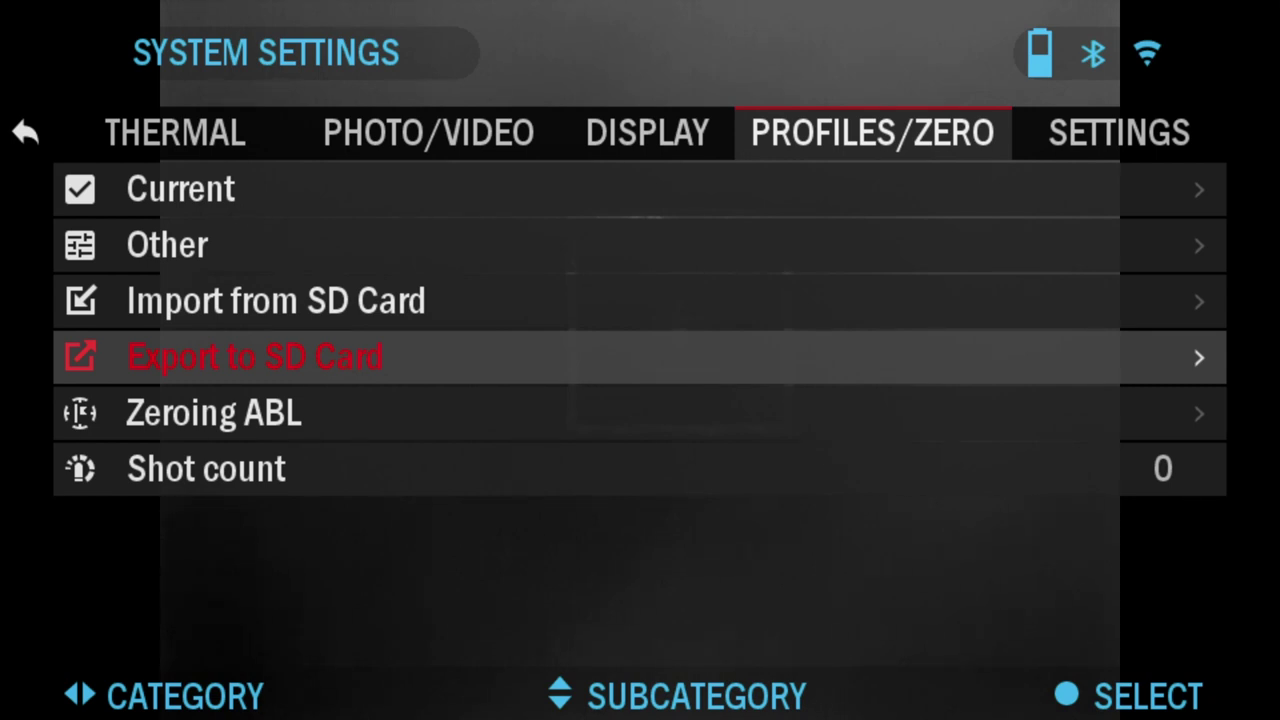
{"action": "key", "text": "Up"}
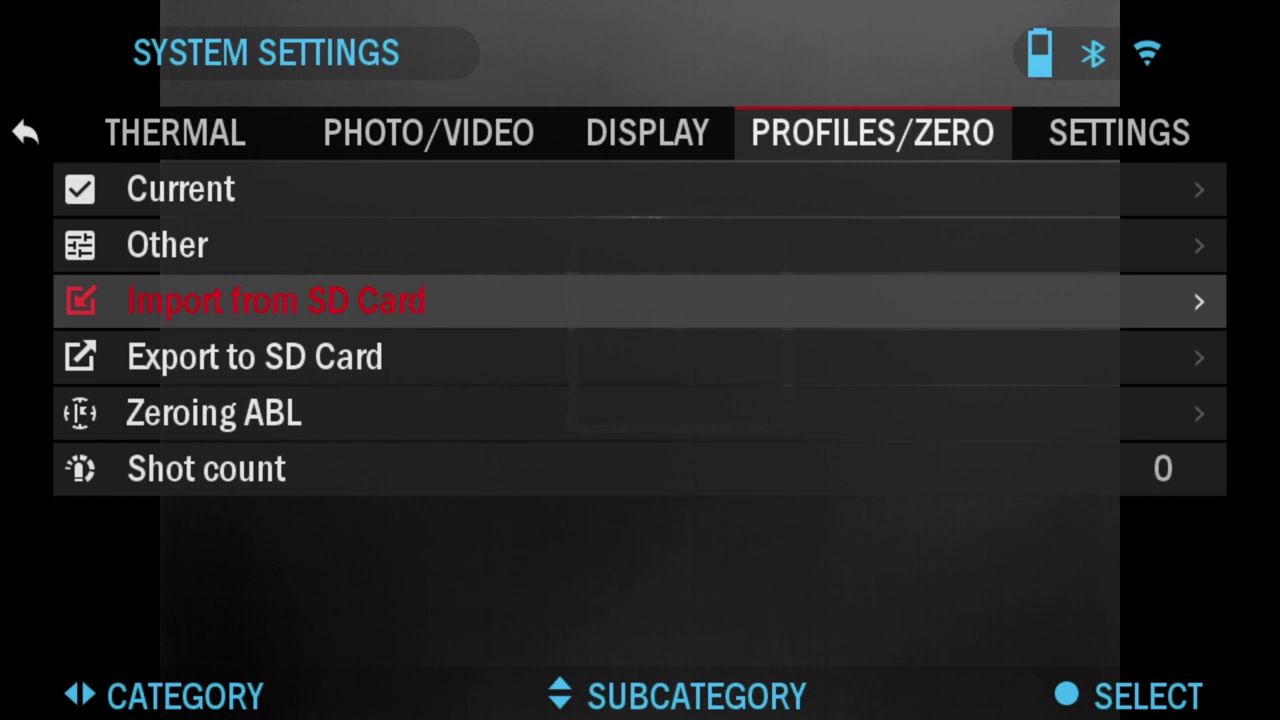
{"action": "key", "text": "Down"}
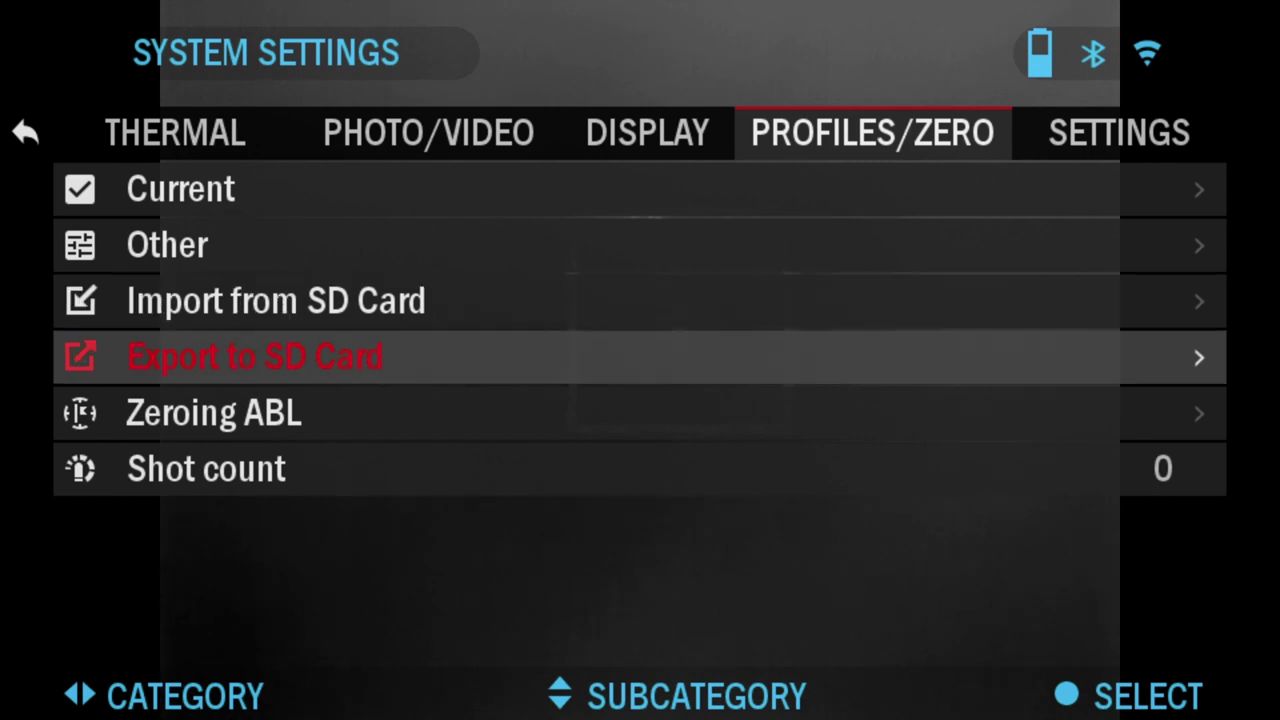
{"action": "key", "text": "Down"}
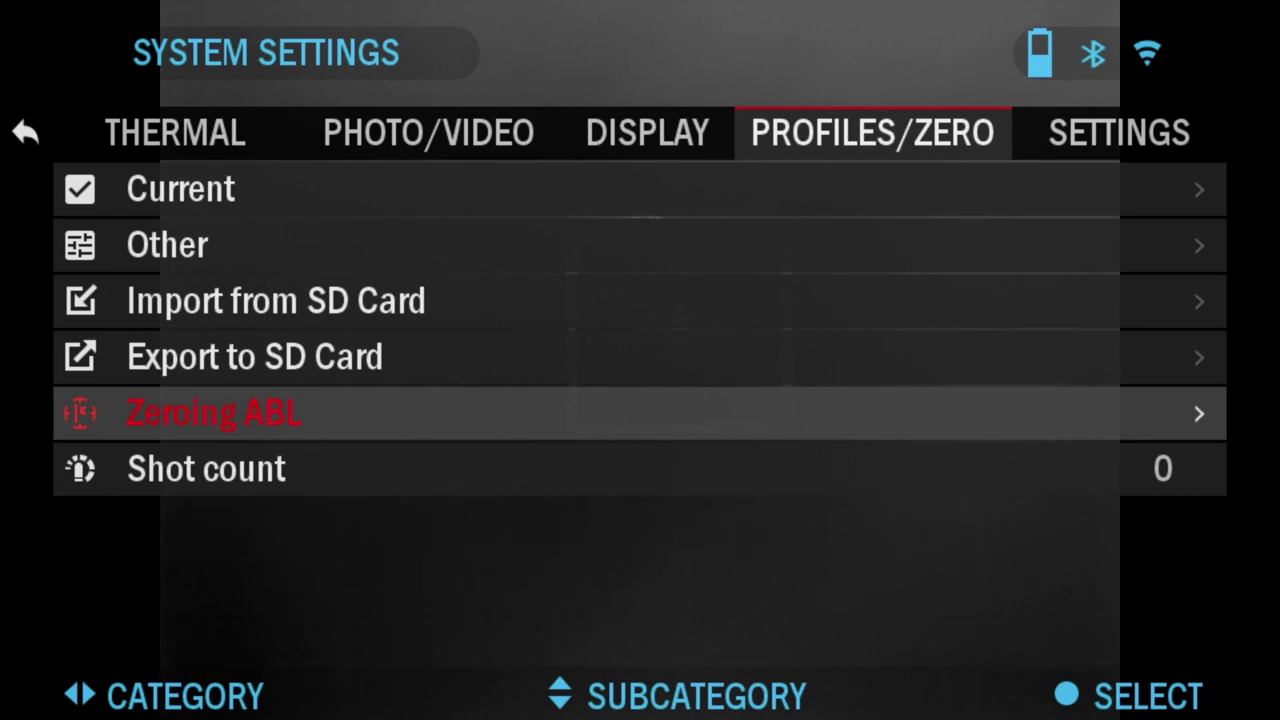
{"action": "key", "text": "Down"}
{"action": "key", "text": "Down"}
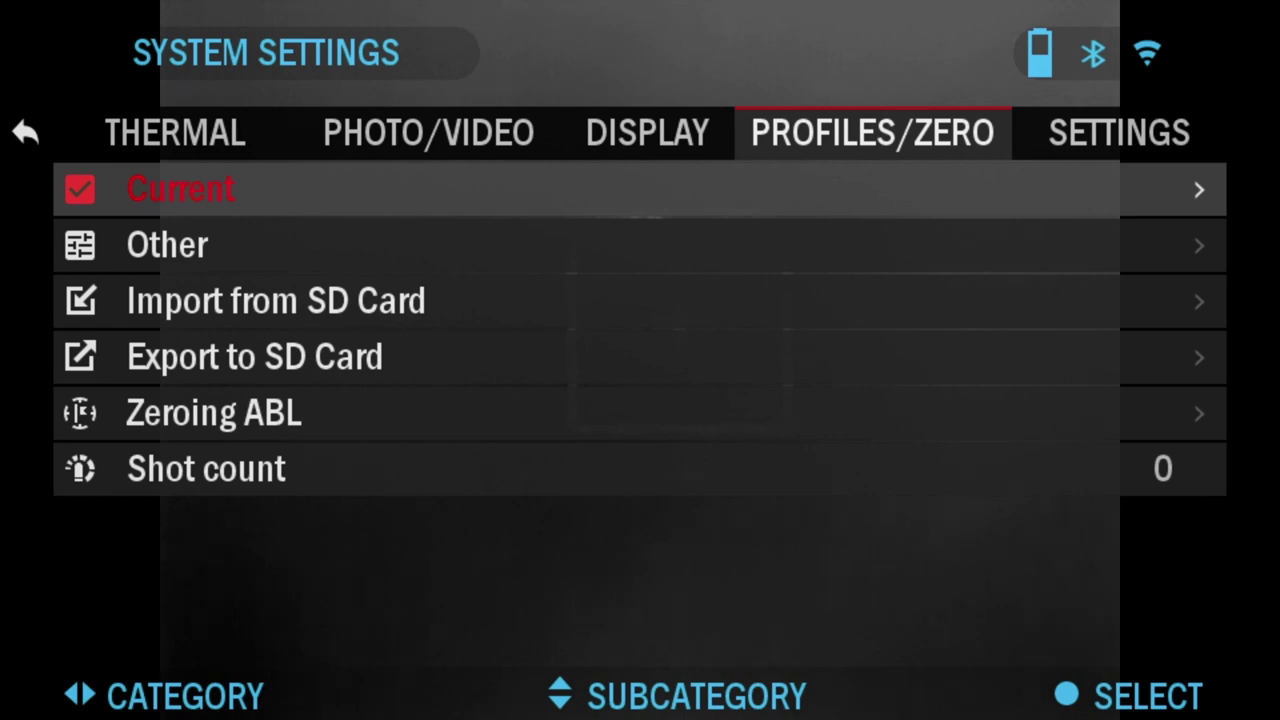
Review the Units and Date and Time options in the Settings category, keeping Clock Source at Manual.
{"action": "key", "text": "Right"}
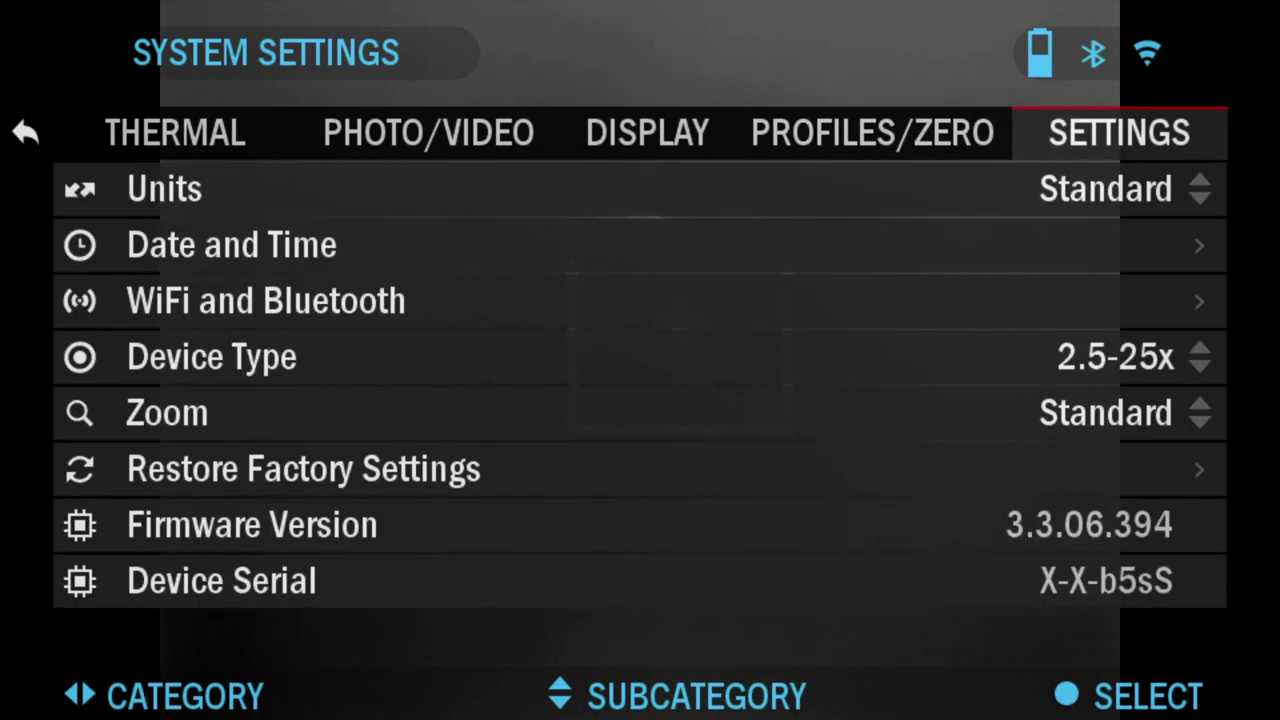
{"action": "key", "text": "Down"}
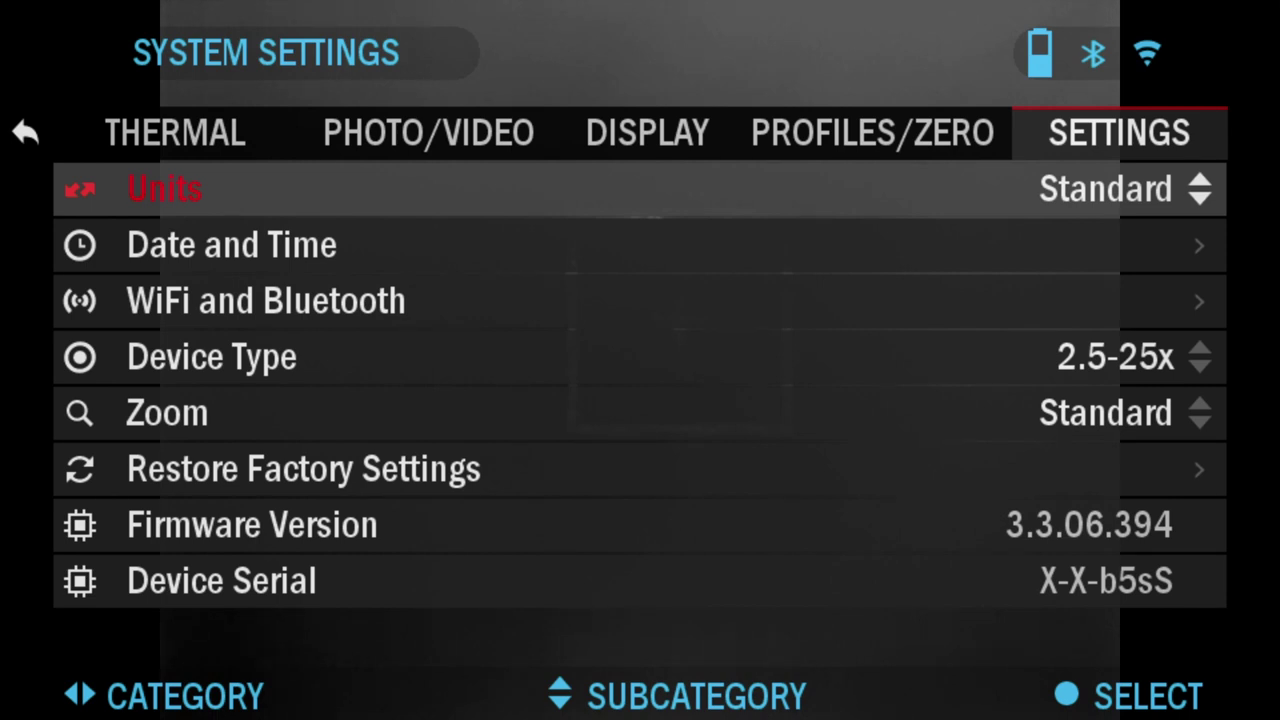
{"action": "key", "text": "Down"}
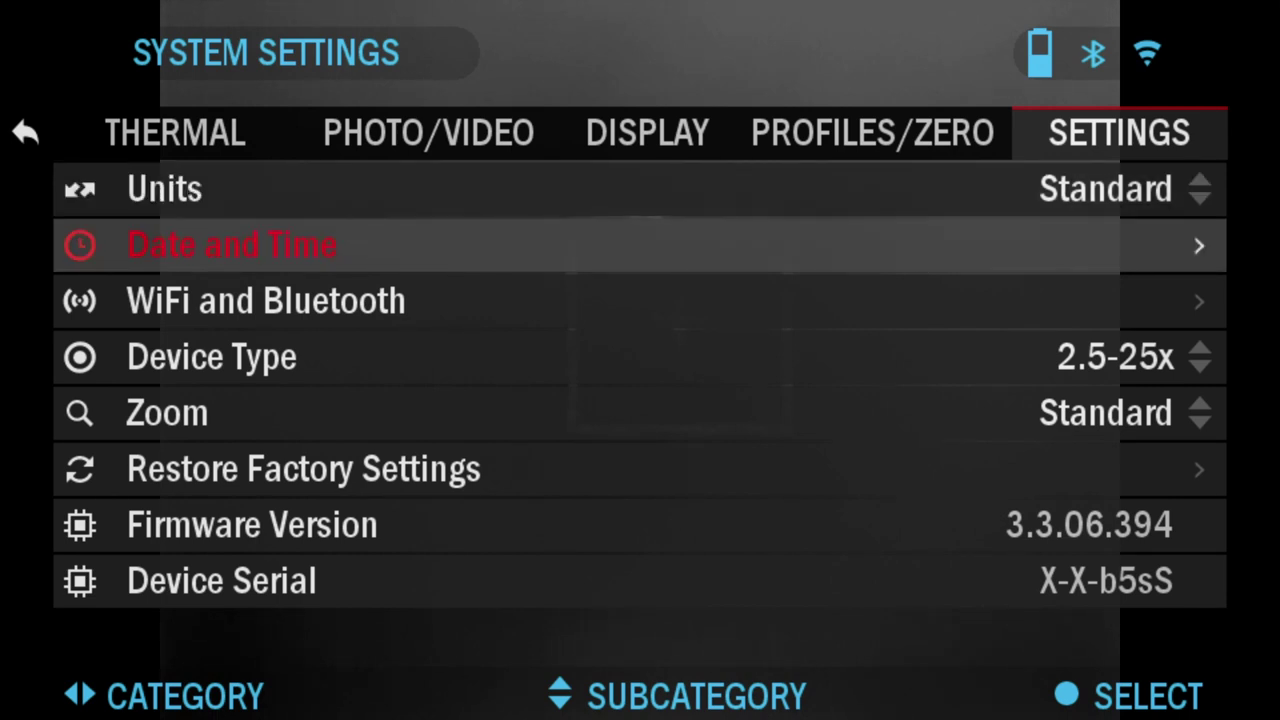
{"action": "key", "text": "Return"}
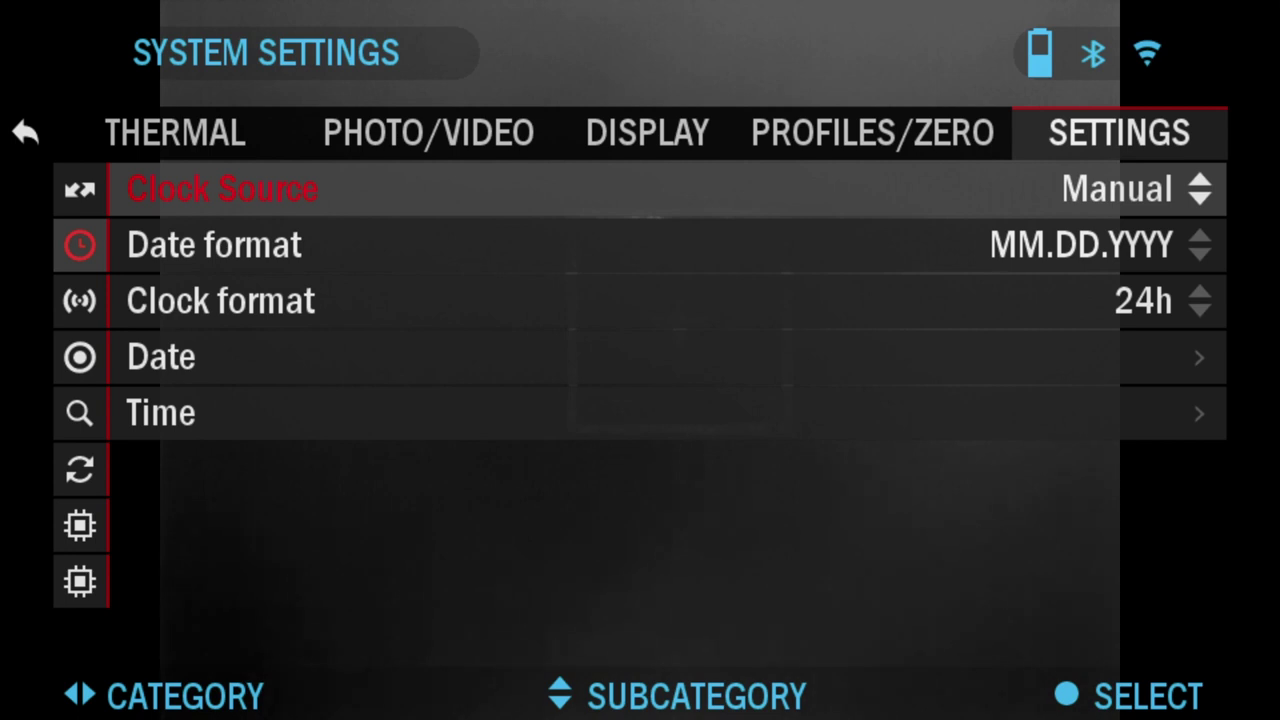
{"action": "key", "text": "Return"}
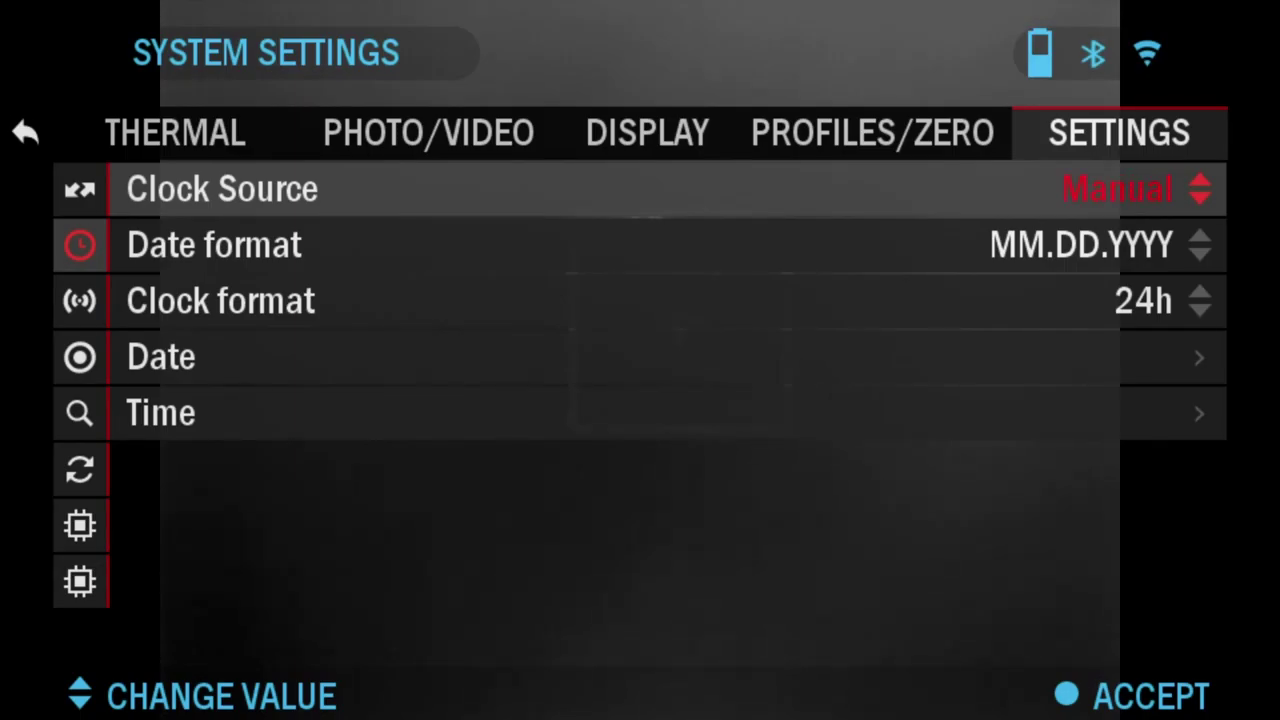
{"action": "key", "text": "Return"}
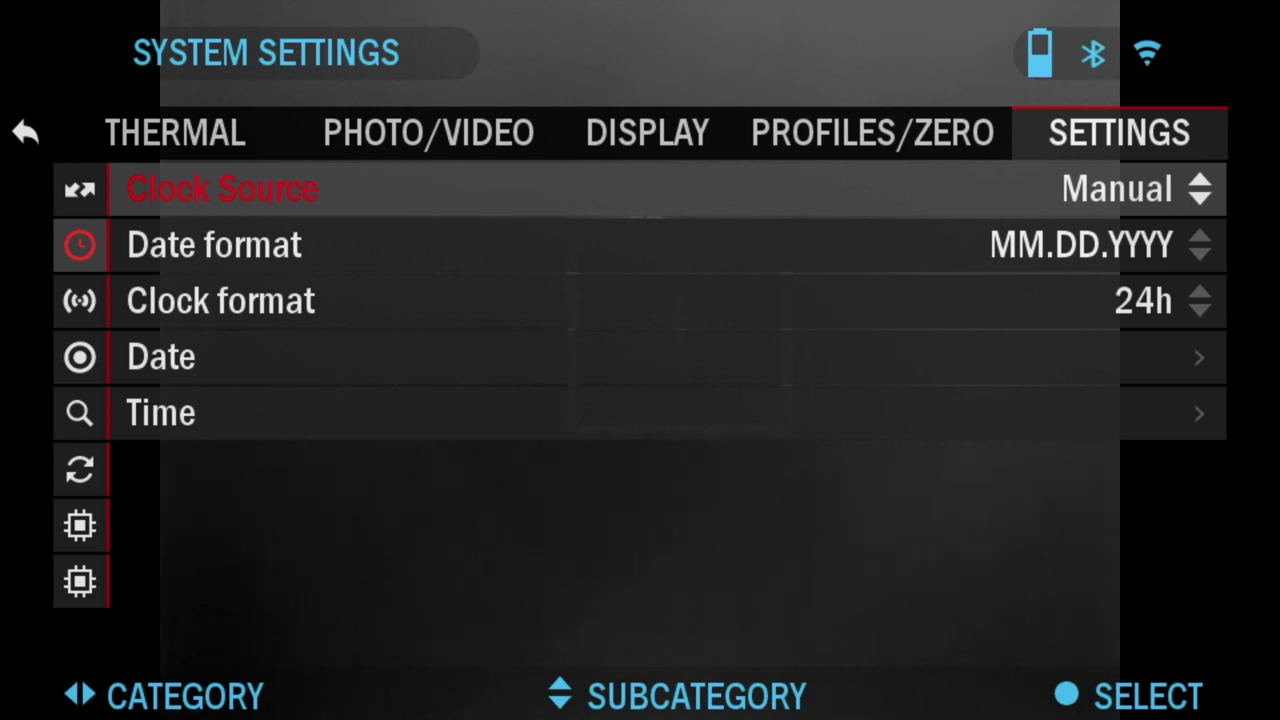
{"action": "key", "text": "Escape"}
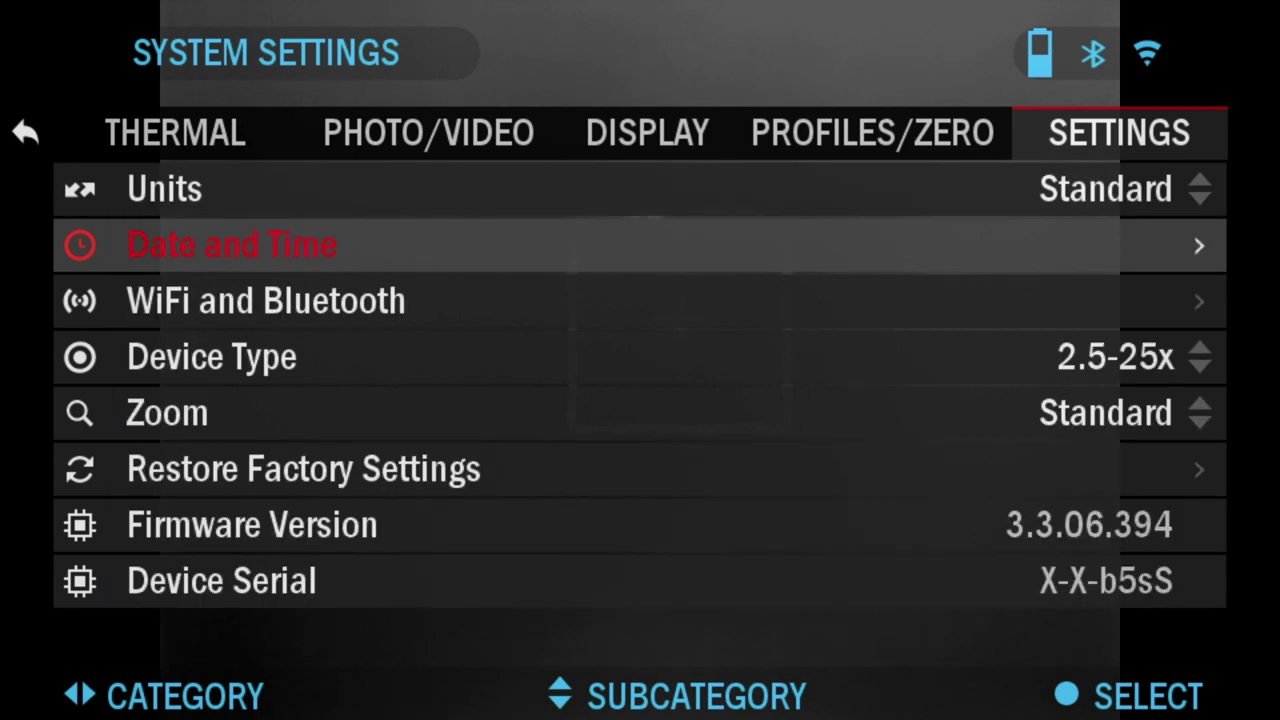
Set the Remote Controller Orientation to Wheel Back in the WiFi and Bluetooth settings.
{"action": "key", "text": "Down"}
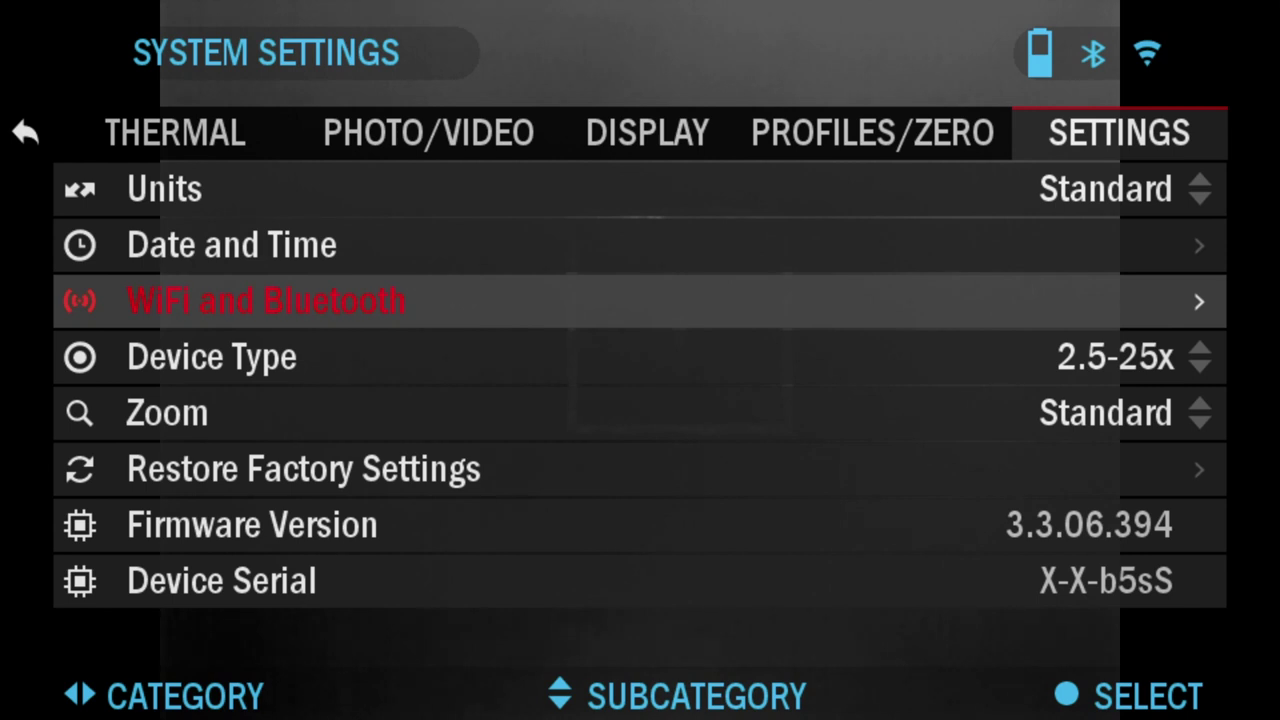
{"action": "key", "text": "Return"}
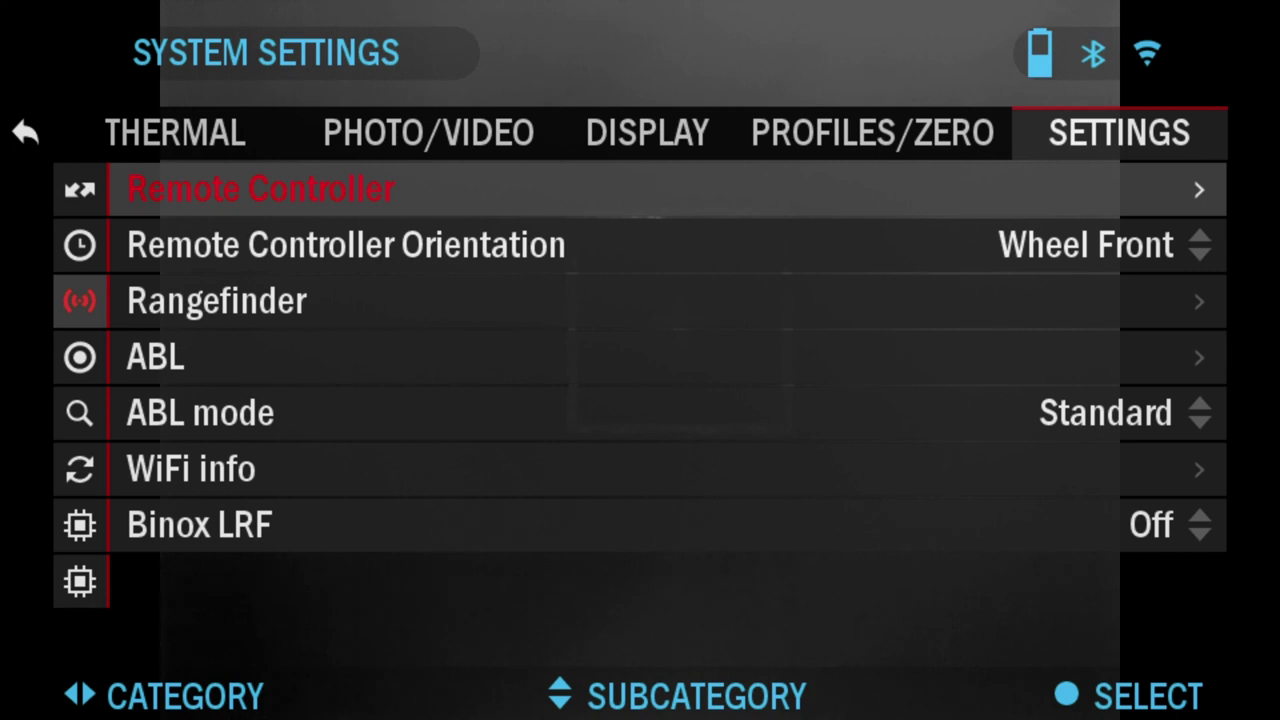
{"action": "key", "text": "Down"}
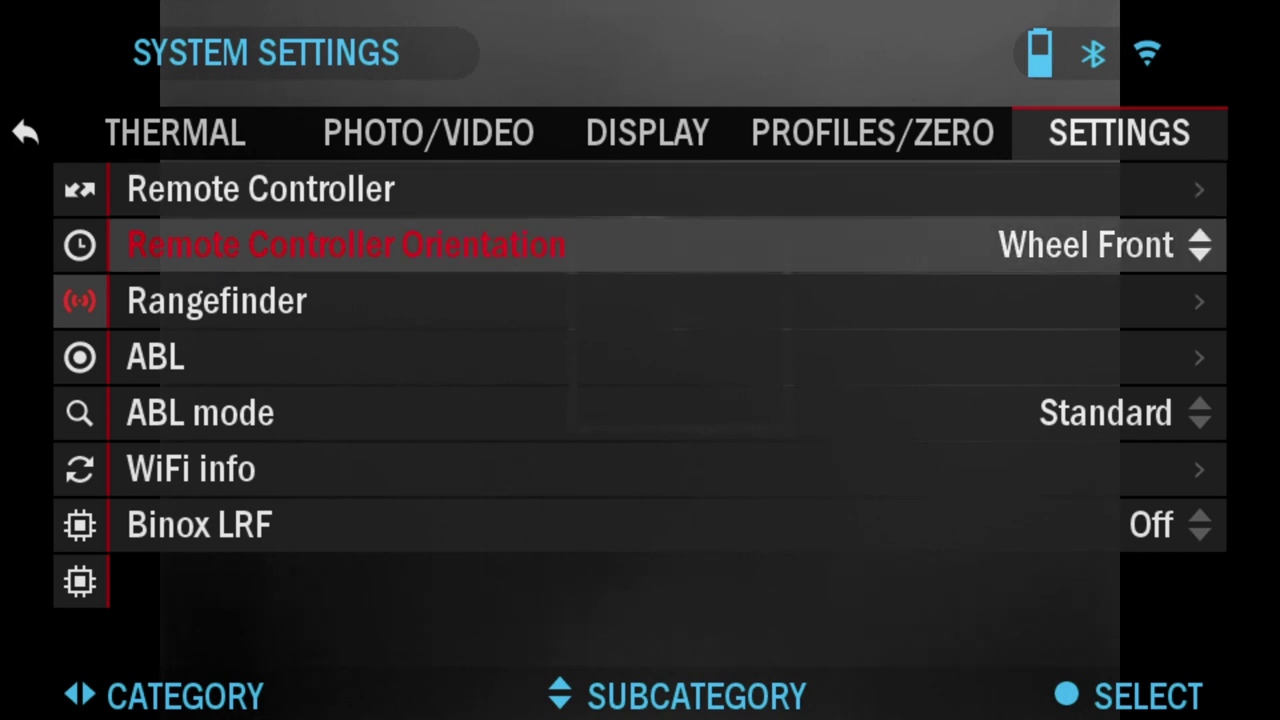
{"action": "key", "text": "Return"}
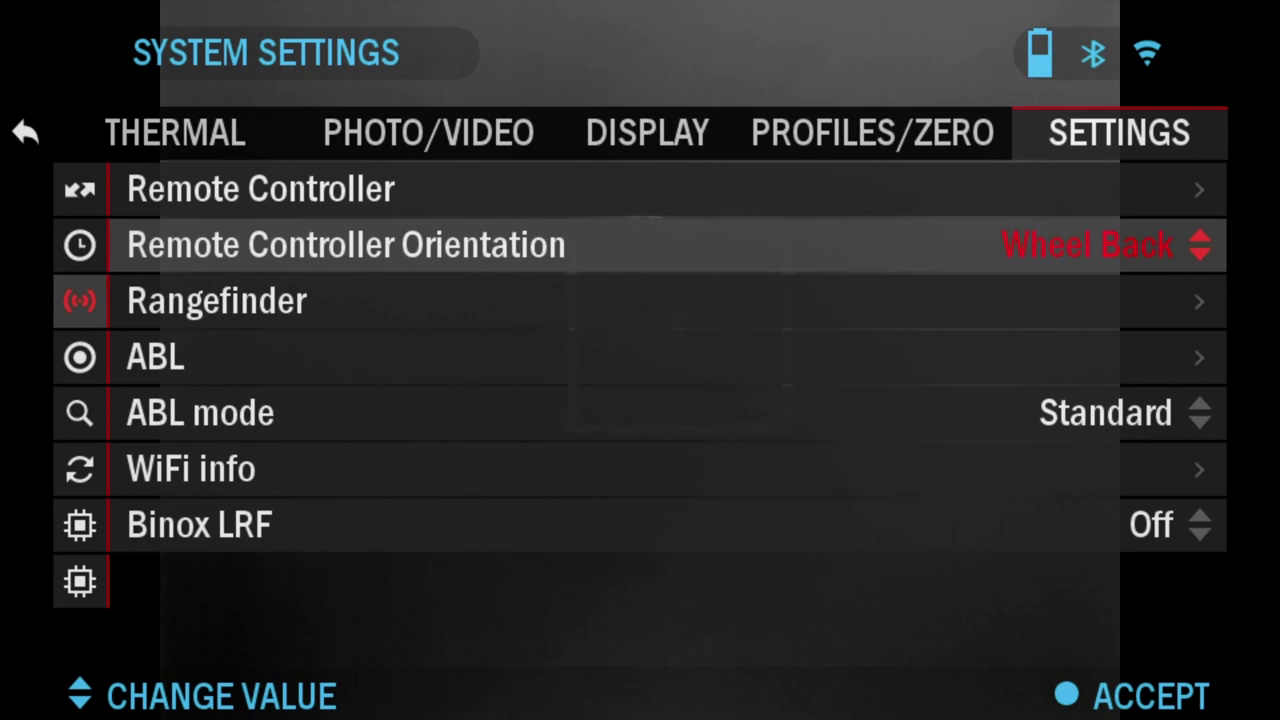
{"action": "key", "text": "Return"}
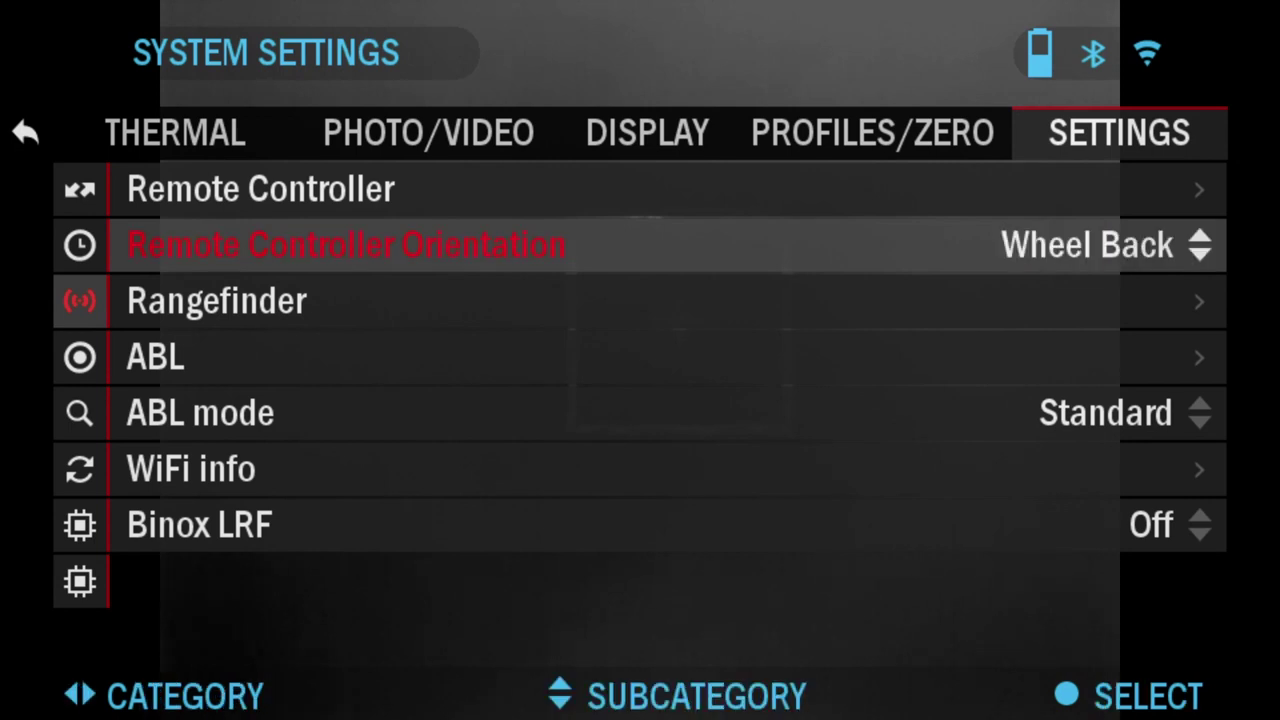
Review the Rangefinder entry and the pairing options for the ABL.
{"action": "key", "text": "Down"}
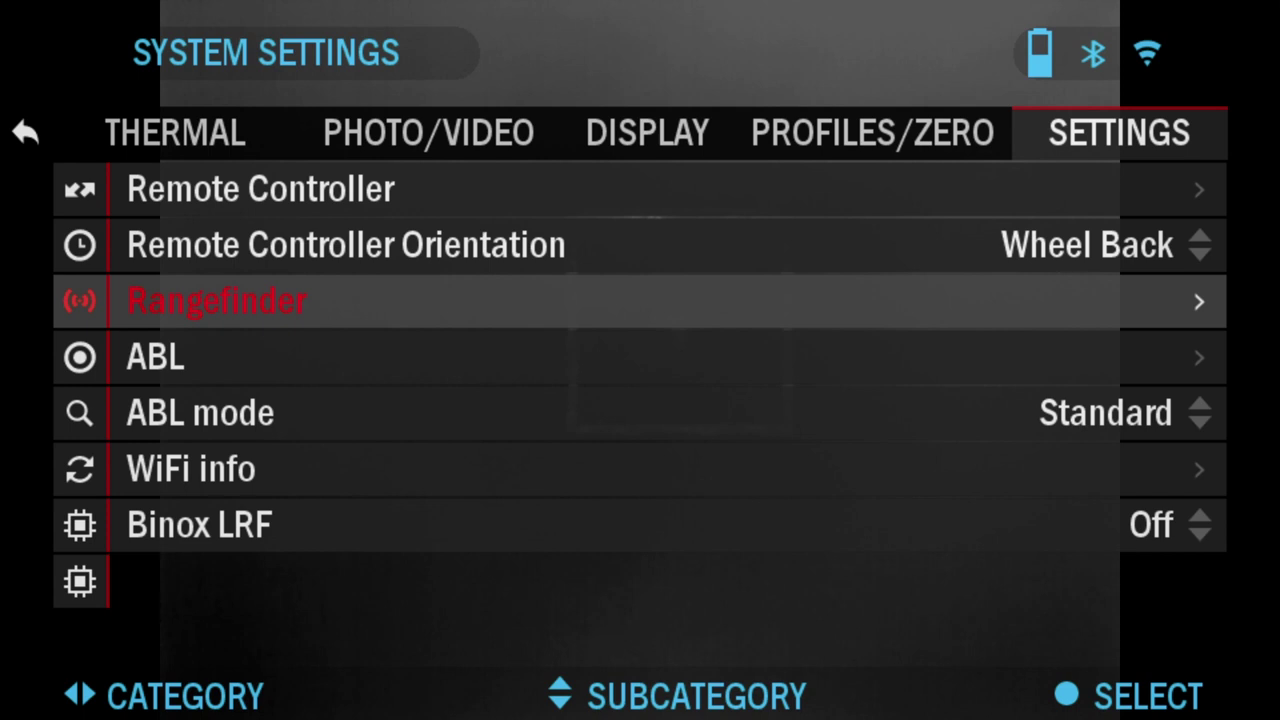
{"action": "key", "text": "Down"}
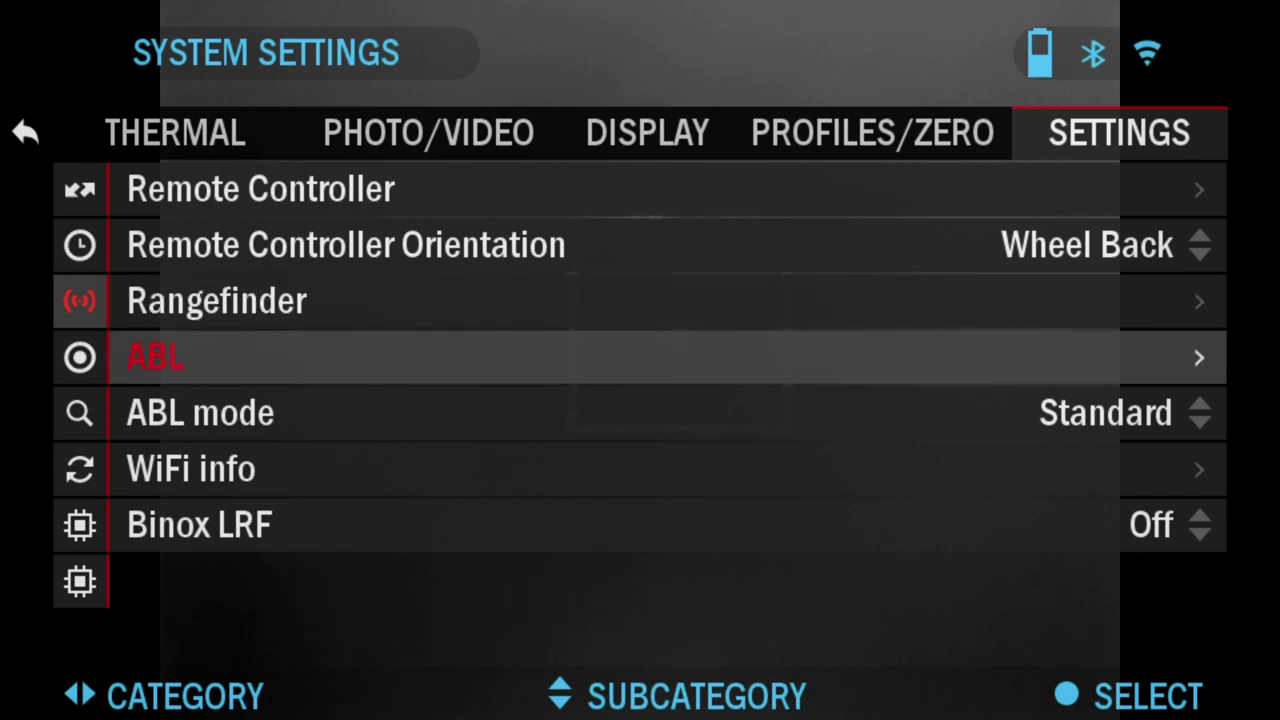
{"action": "key", "text": "Return"}
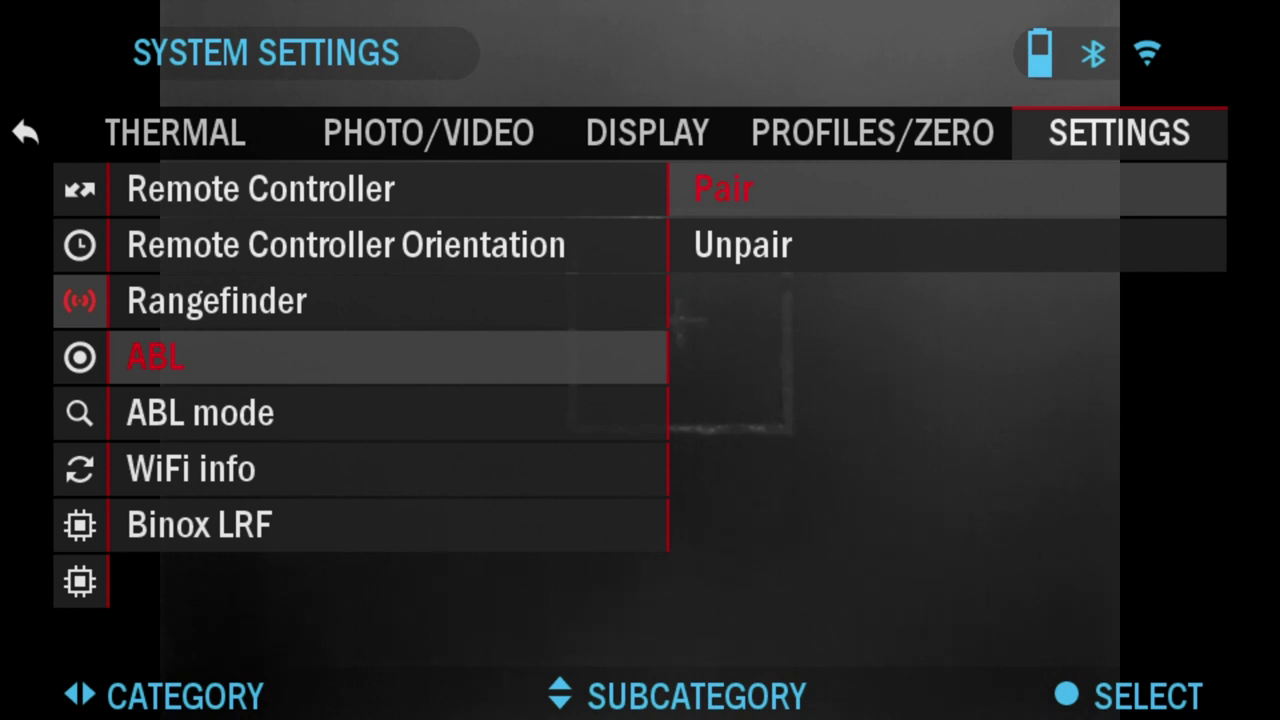
{"action": "key", "text": "Escape"}
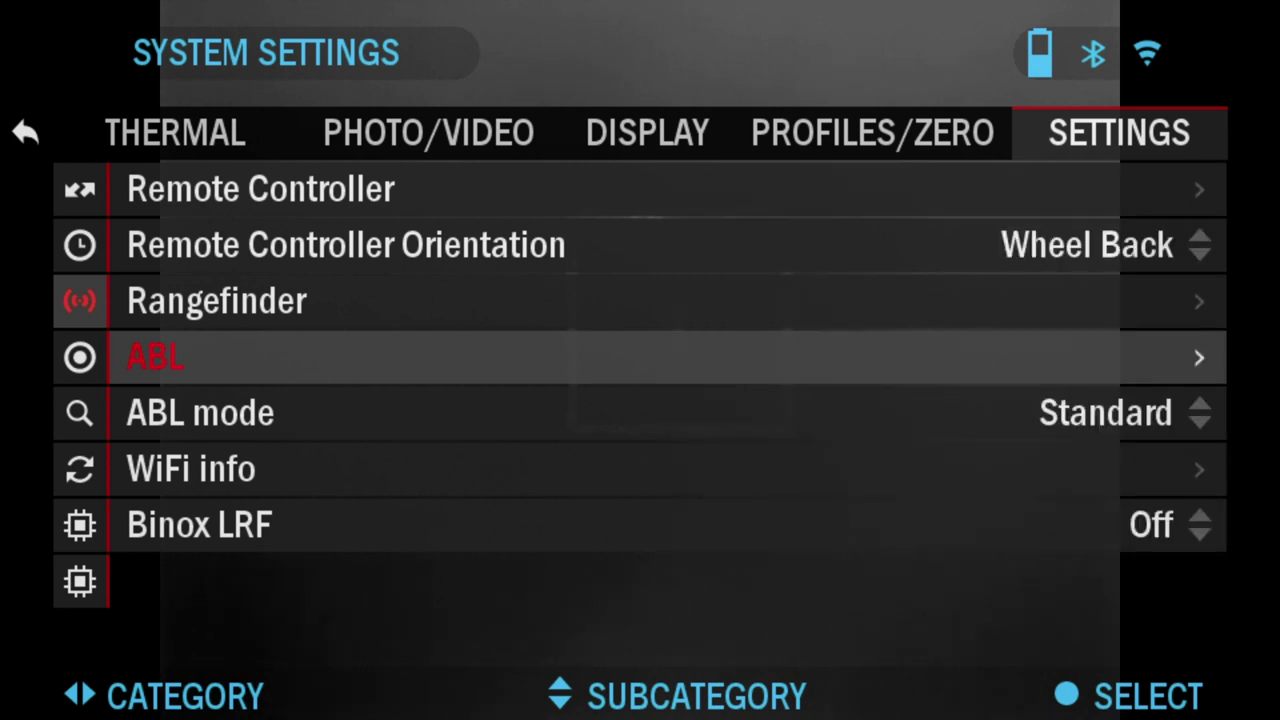
Review the ABL mode and WiFi info entries, including the network details, and return to the Settings category's options.
{"action": "key", "text": "Down"}
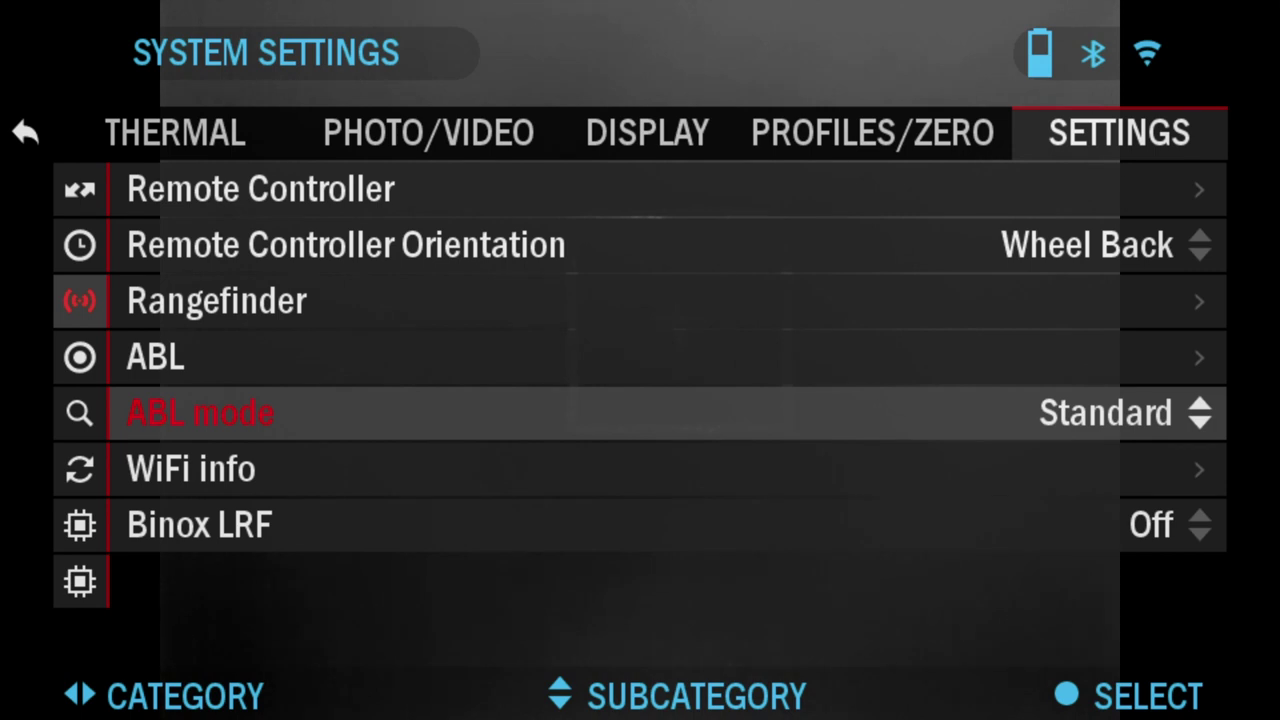
{"action": "key", "text": "Down"}
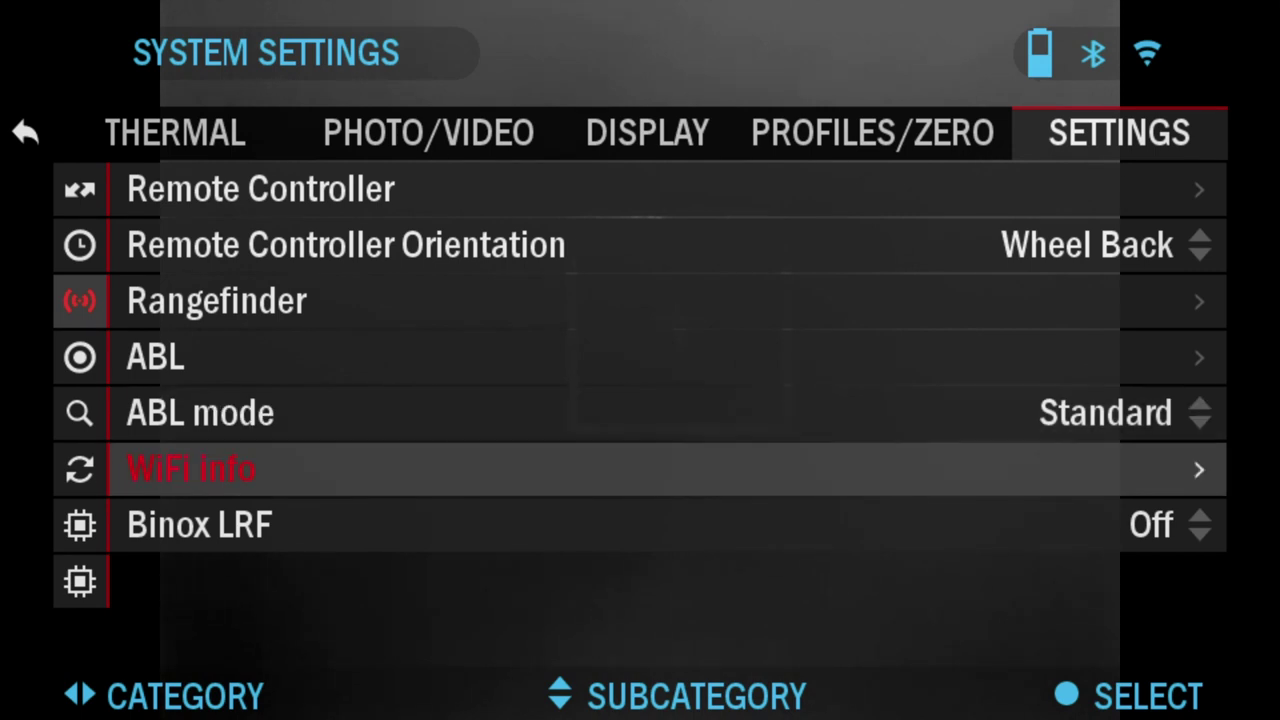
{"action": "key", "text": "Return"}
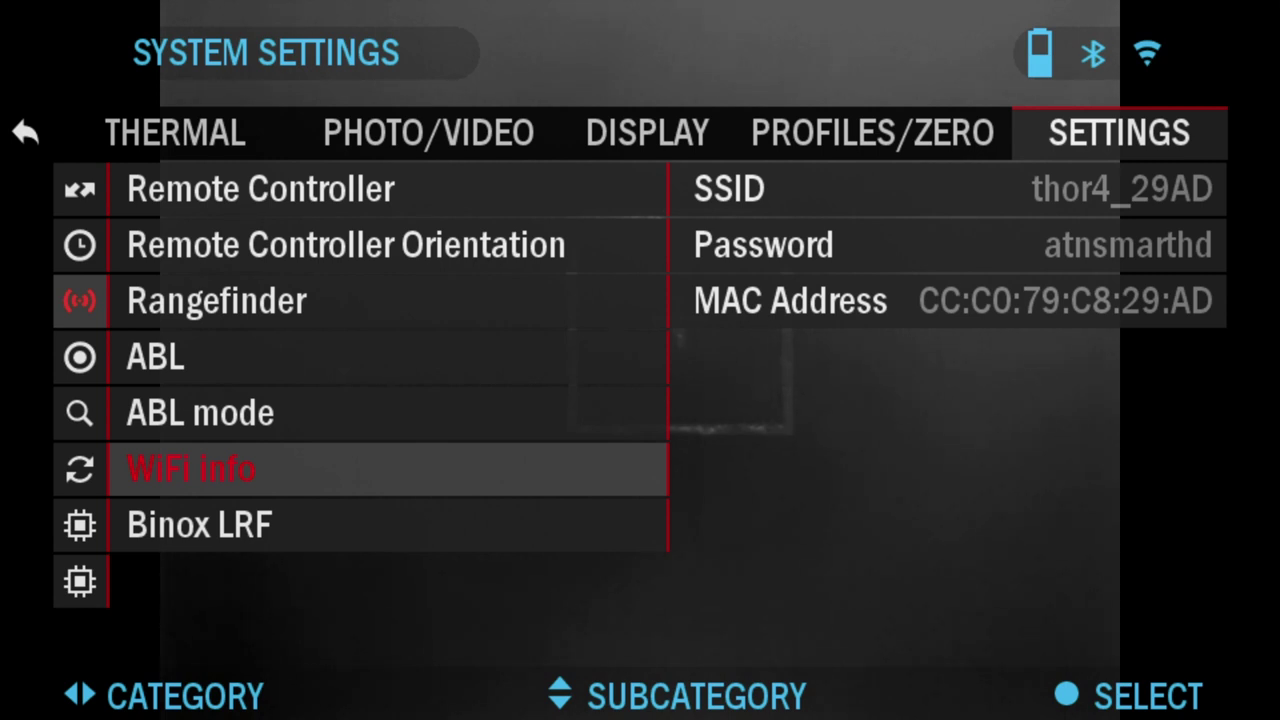
{"action": "key", "text": "Escape"}
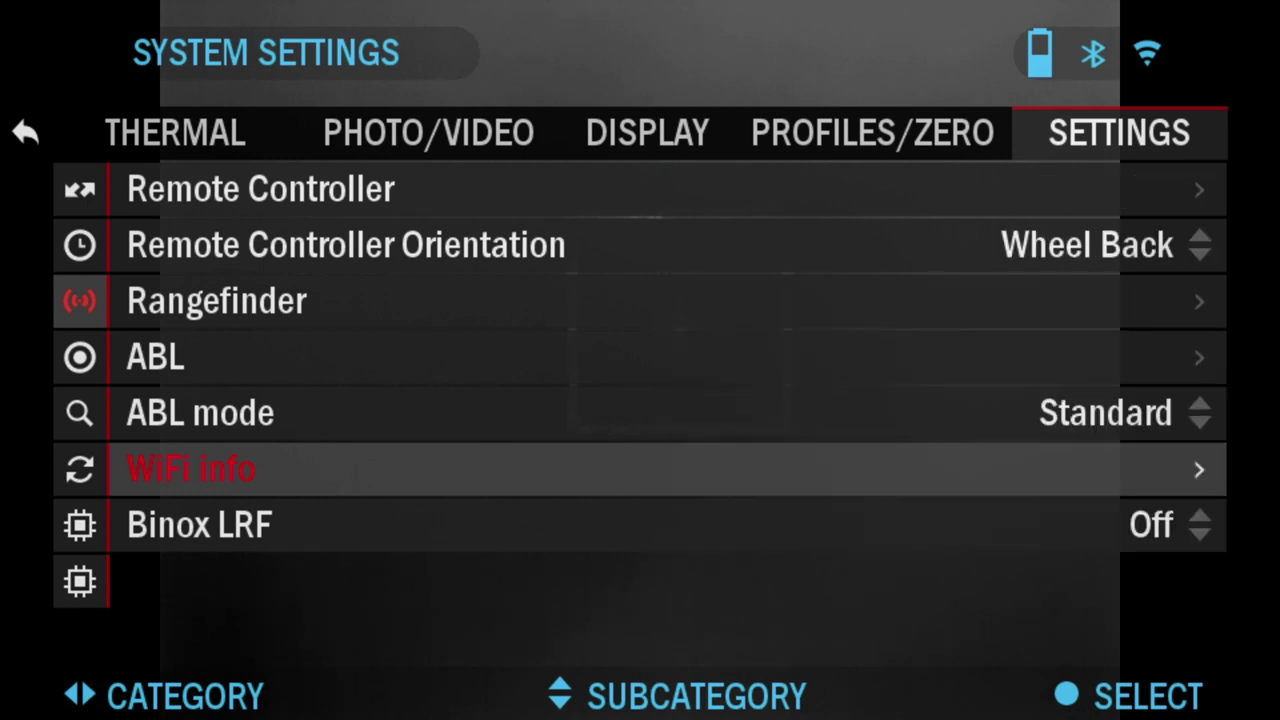
{"action": "key", "text": "Down"}
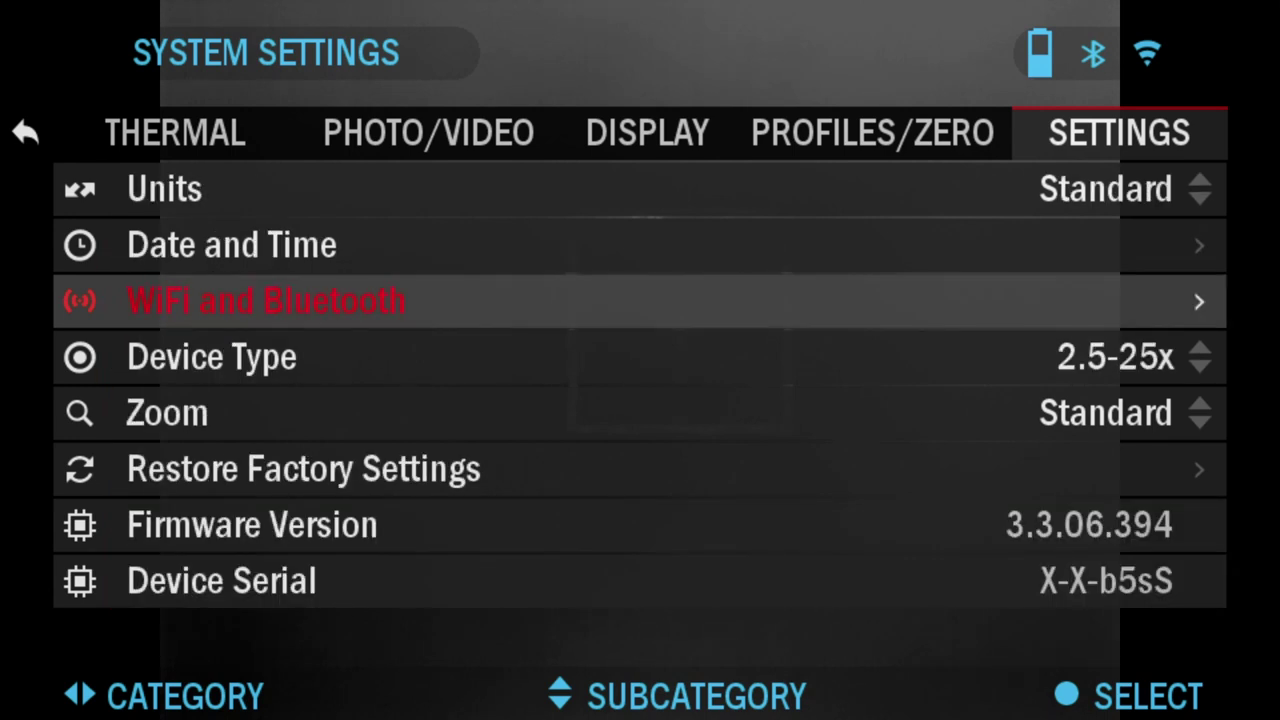
Review the Device Type, Zoom and Restore Factory Settings options, keeping Device Type at 2.5-25x.
{"action": "key", "text": "Down"}
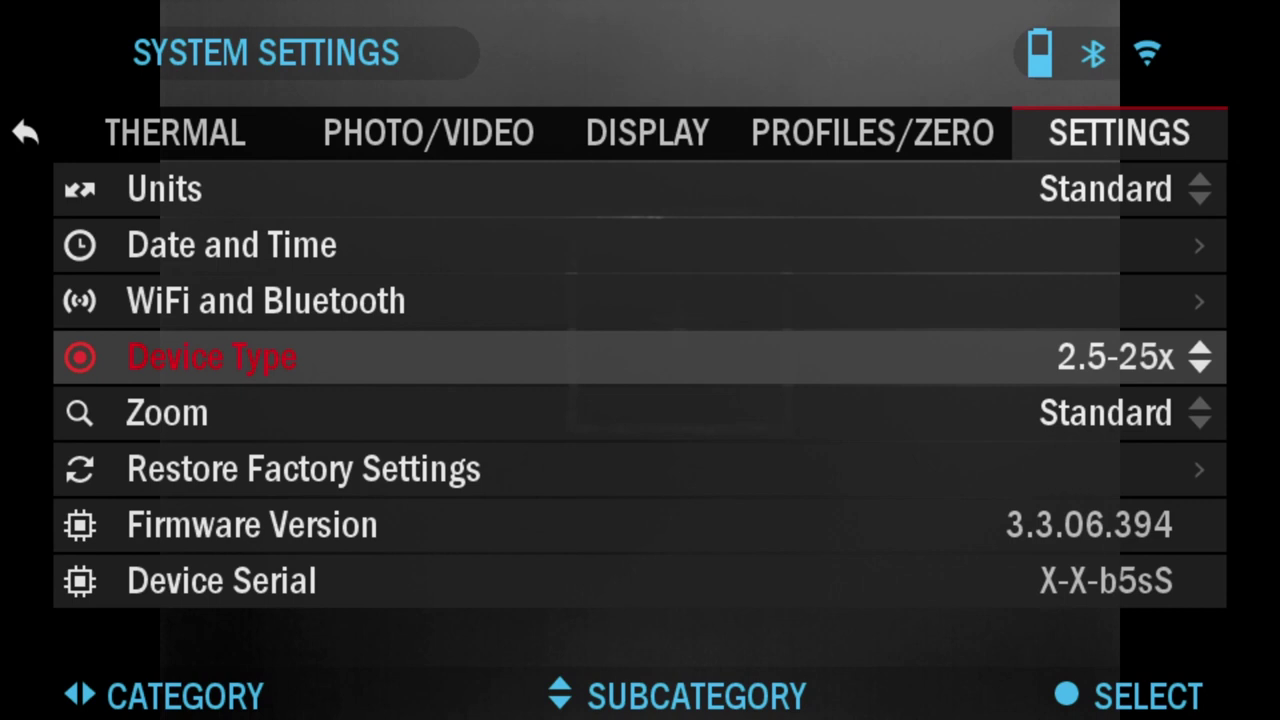
{"action": "key", "text": "Return"}
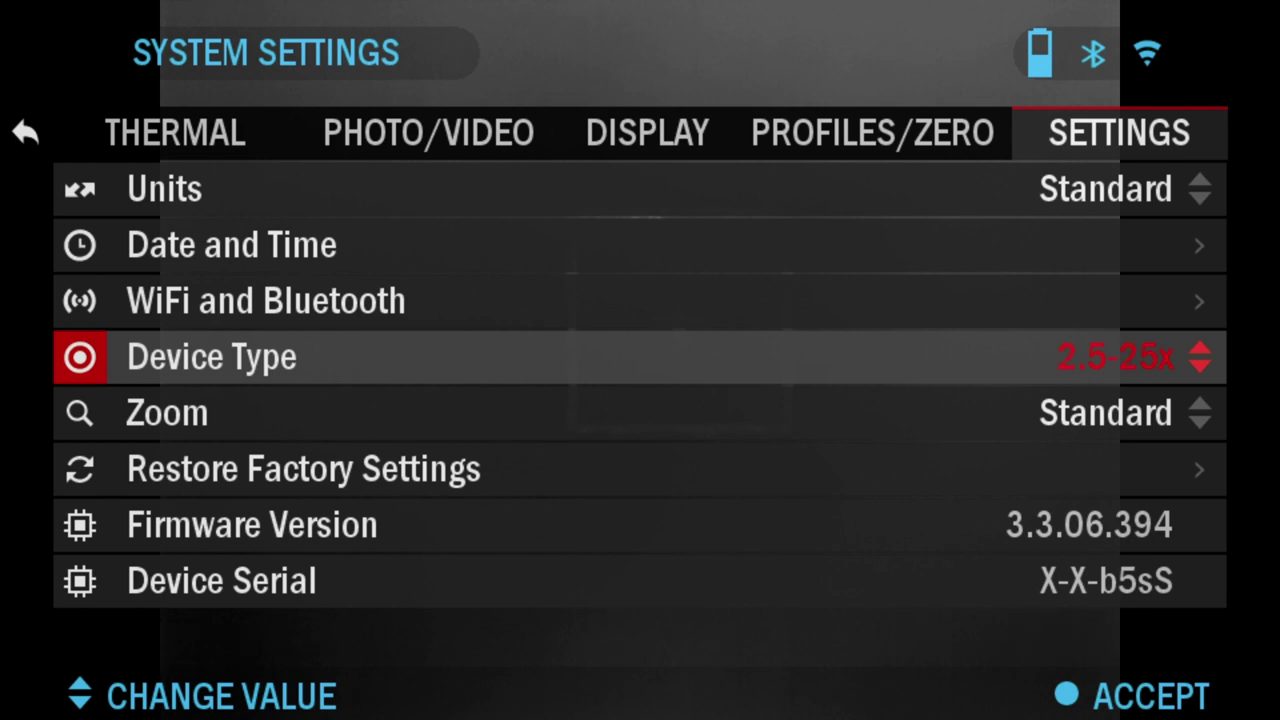
{"action": "key", "text": "Return"}
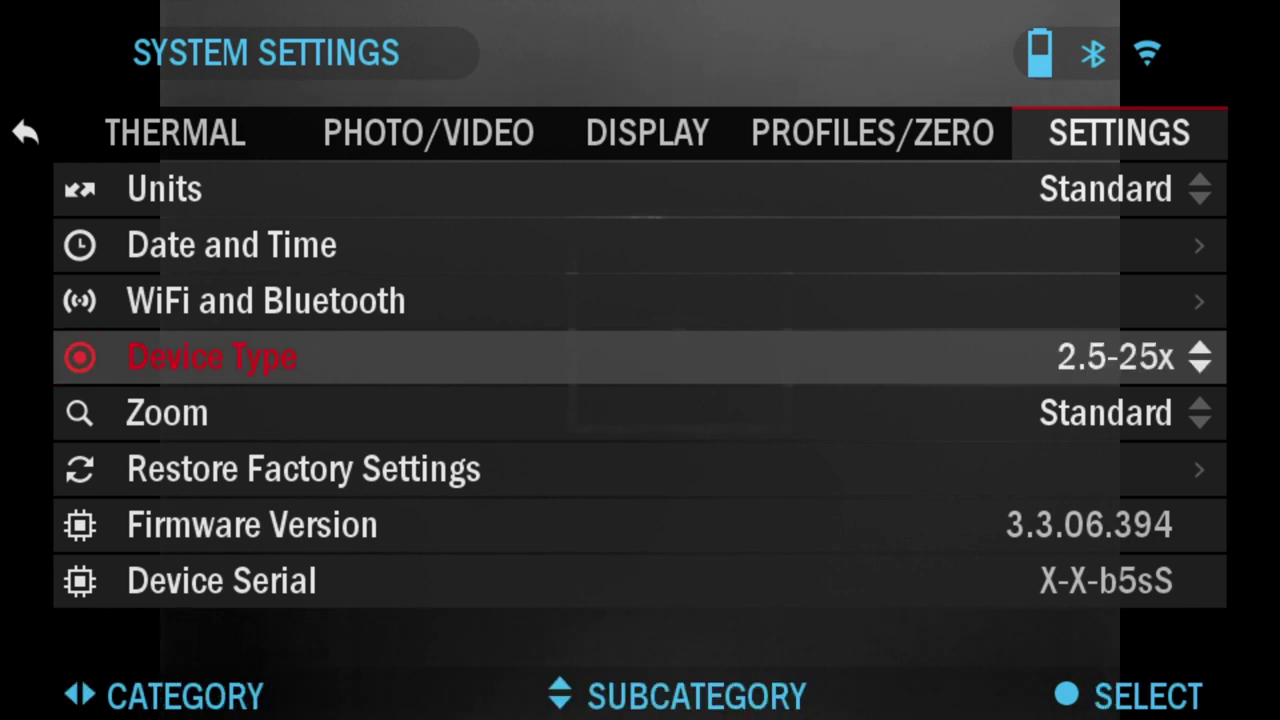
{"action": "key", "text": "Down"}
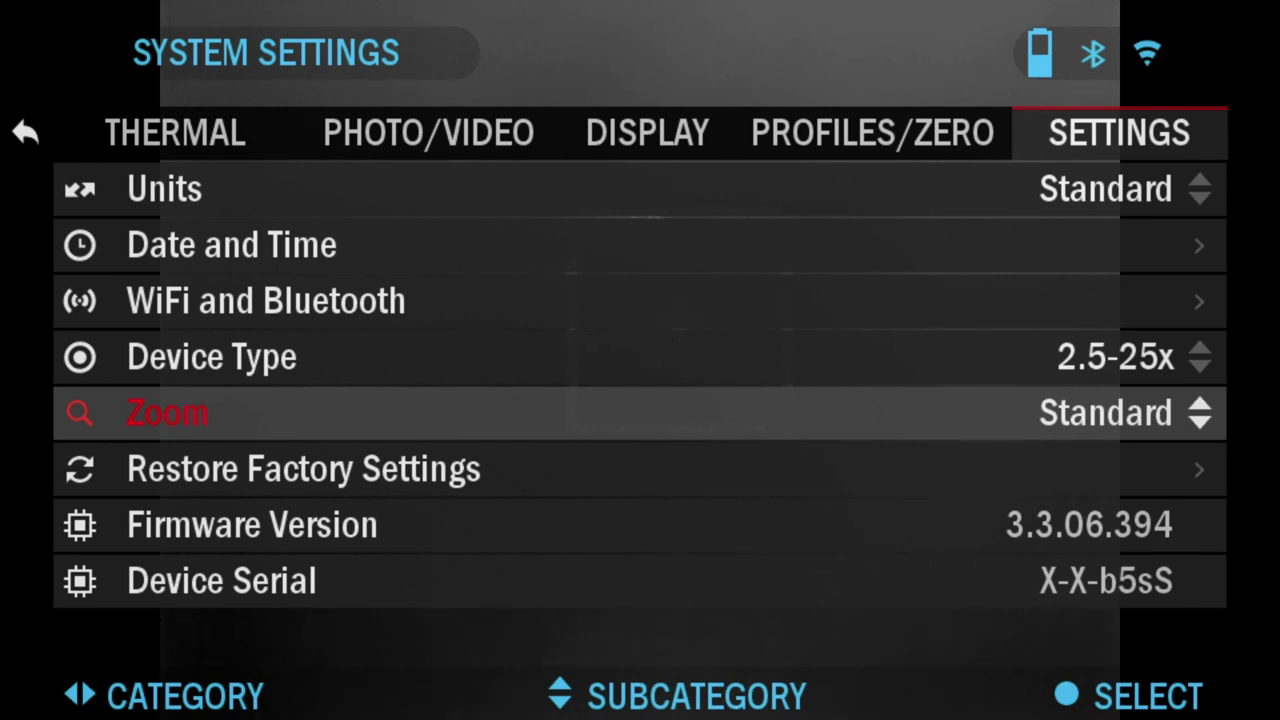
{"action": "key", "text": "Down"}
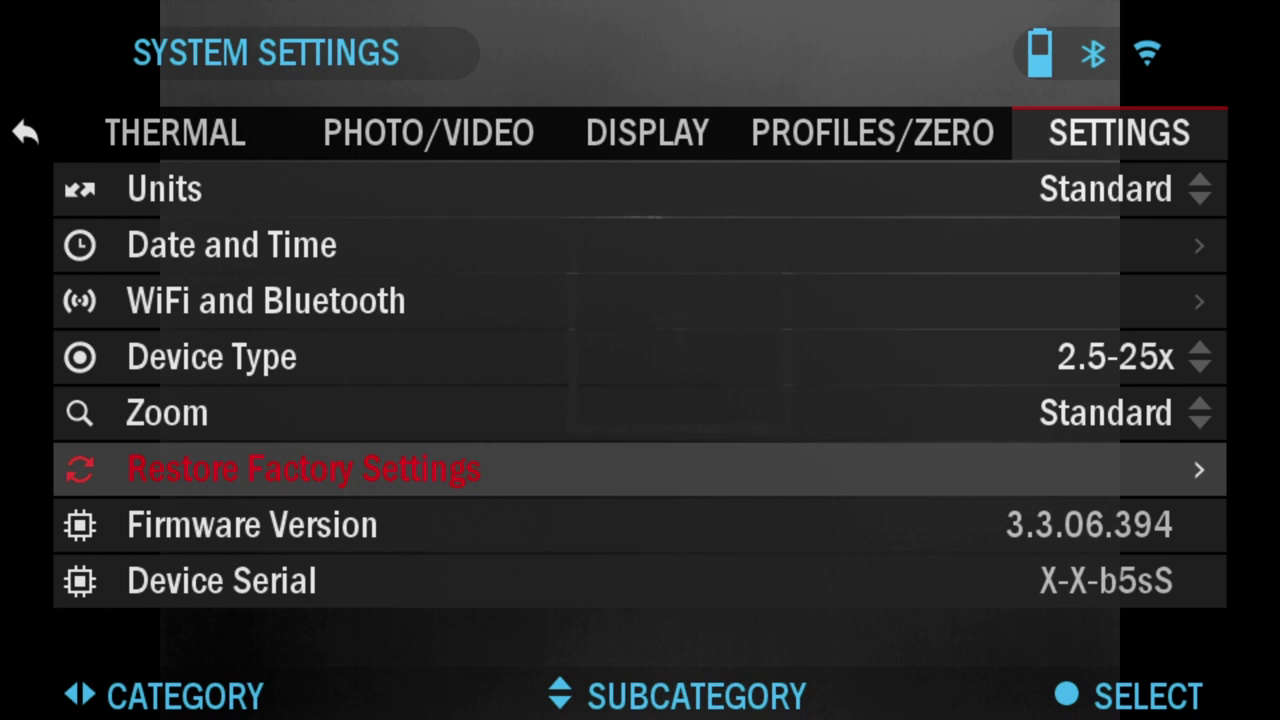
{"action": "key", "text": "Down"}
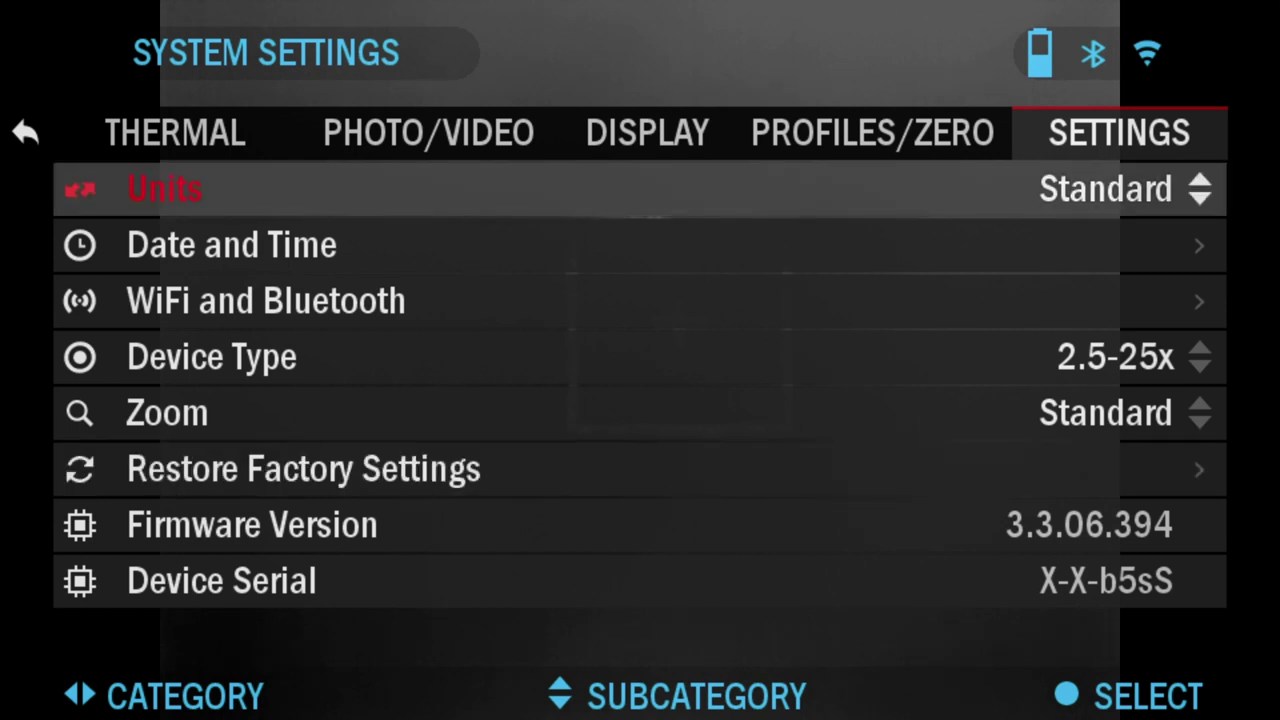